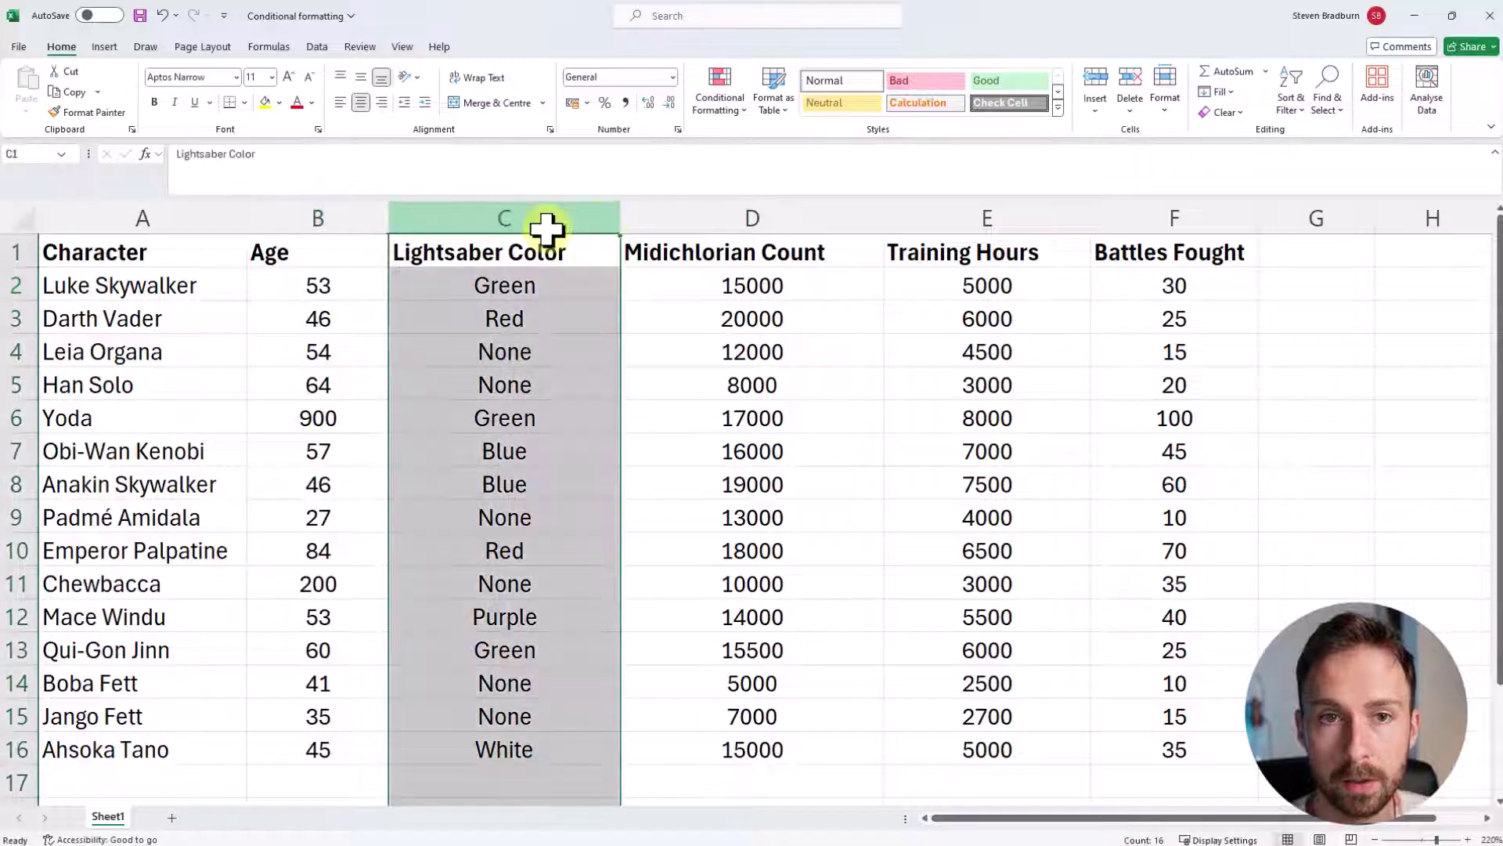
pyautogui.click(585, 316)
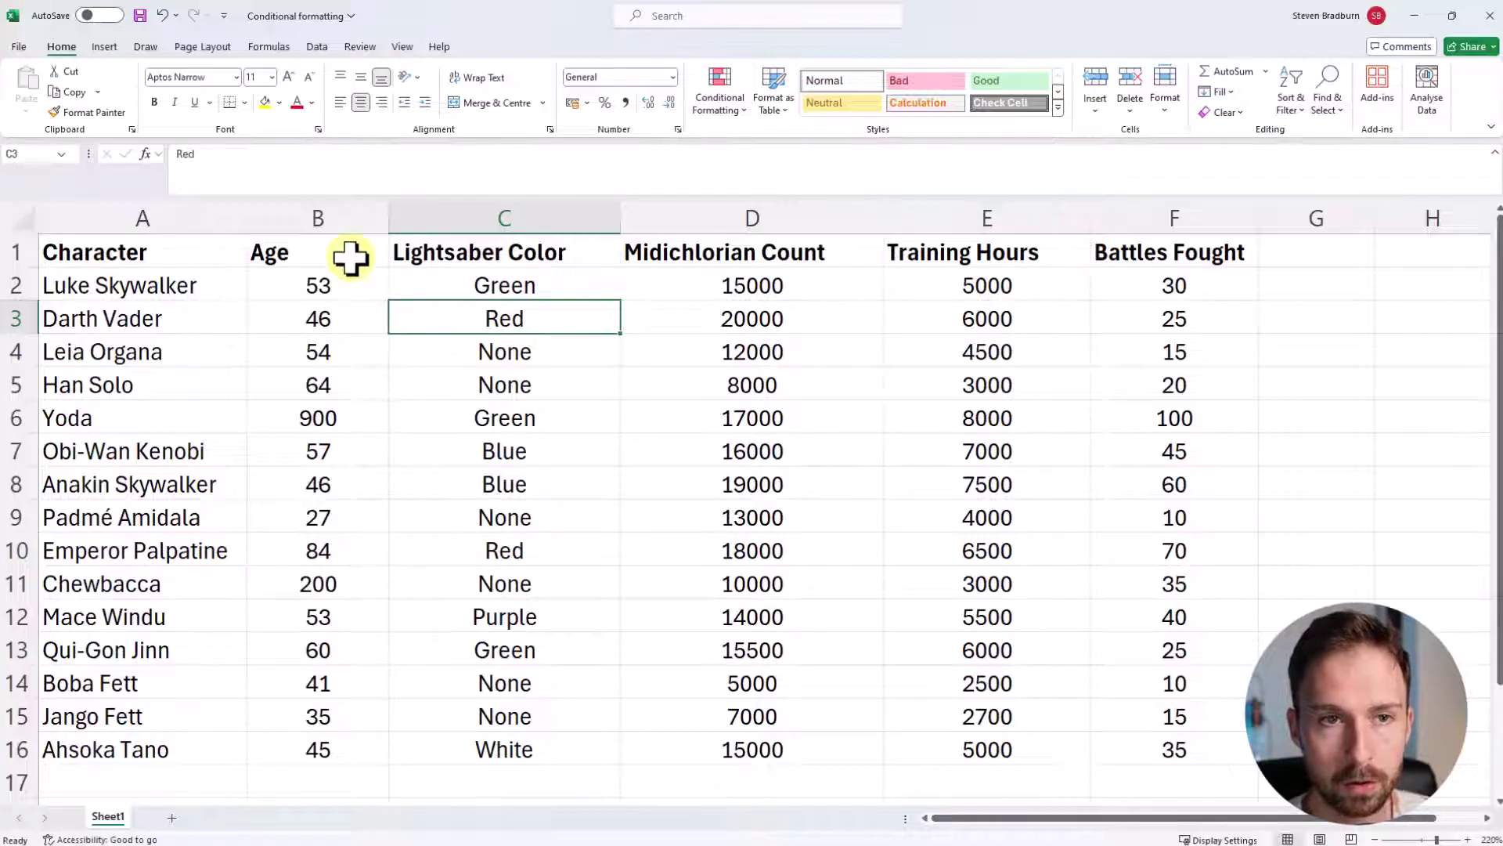
pyautogui.moveTo(350, 257); pyautogui.dragTo(379, 745)
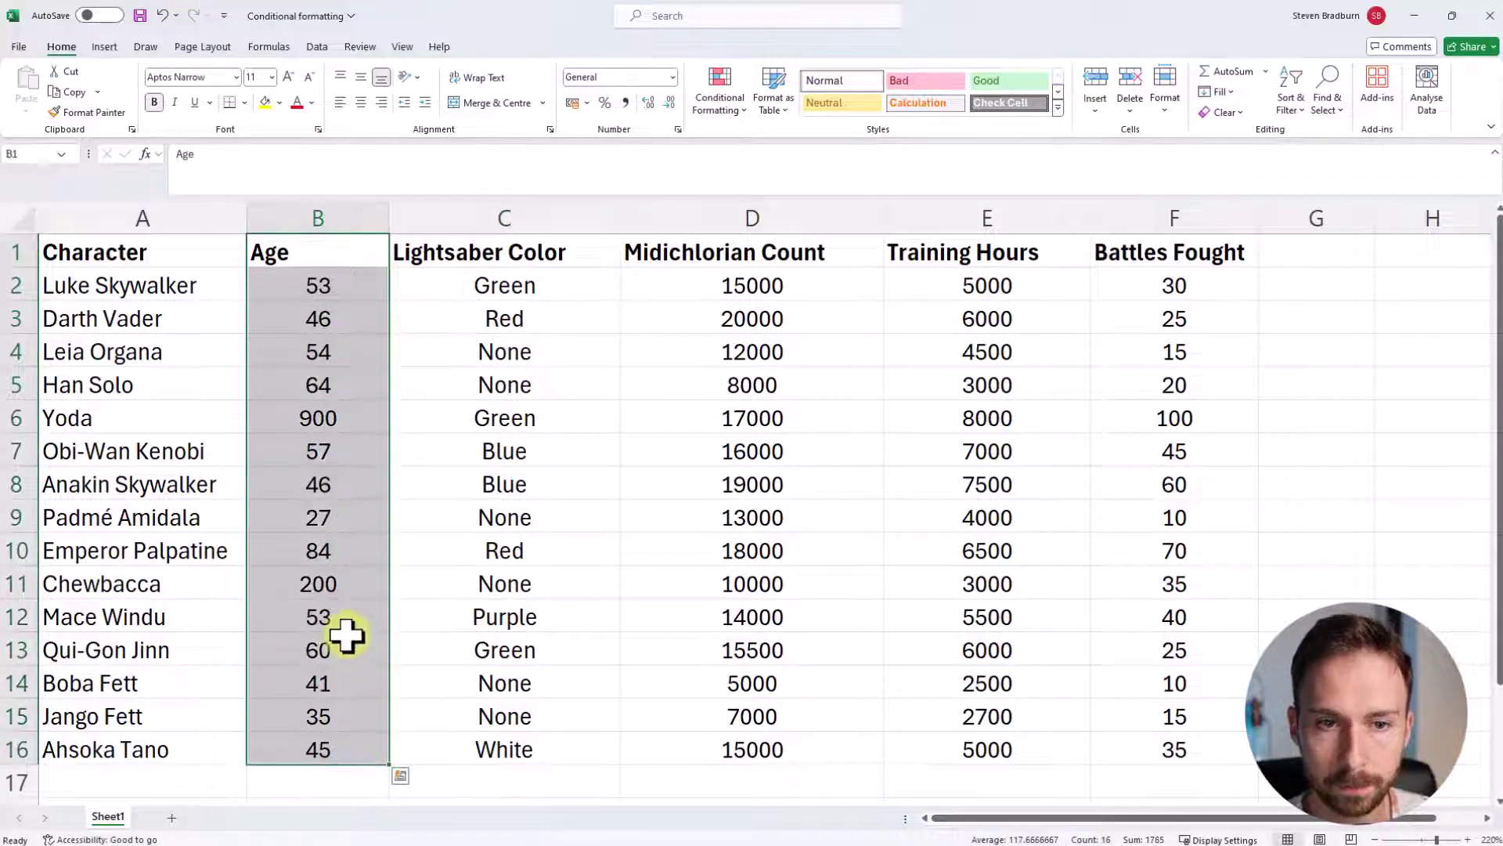
pyautogui.click(338, 569)
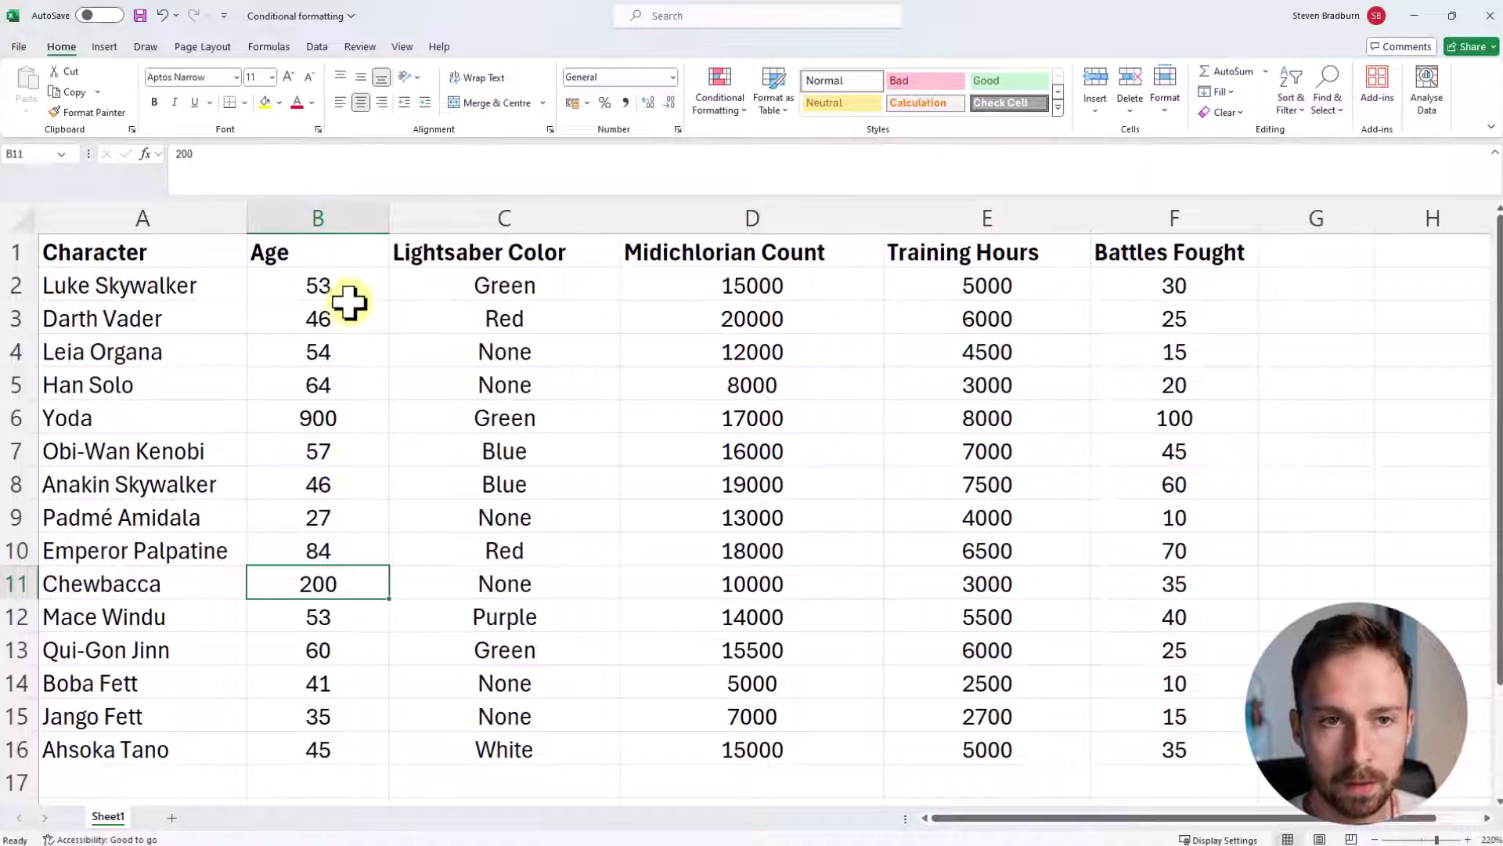
# - Apply conditional-formatting data bars with the light blue gradient fill to the ages in B2:B16
pyautogui.moveTo(346, 288); pyautogui.dragTo(358, 747)
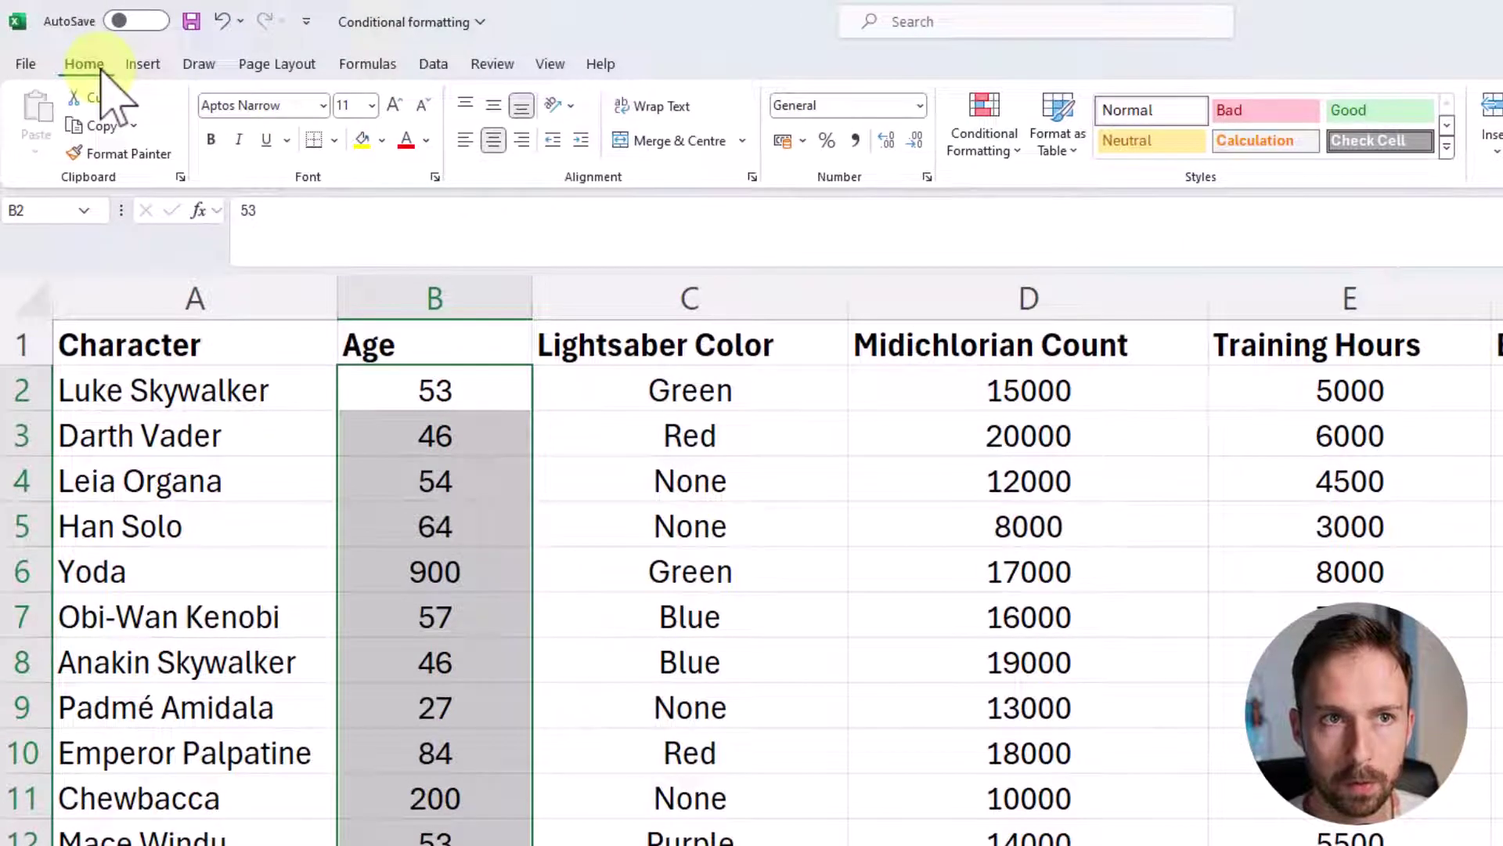
pyautogui.click(994, 151)
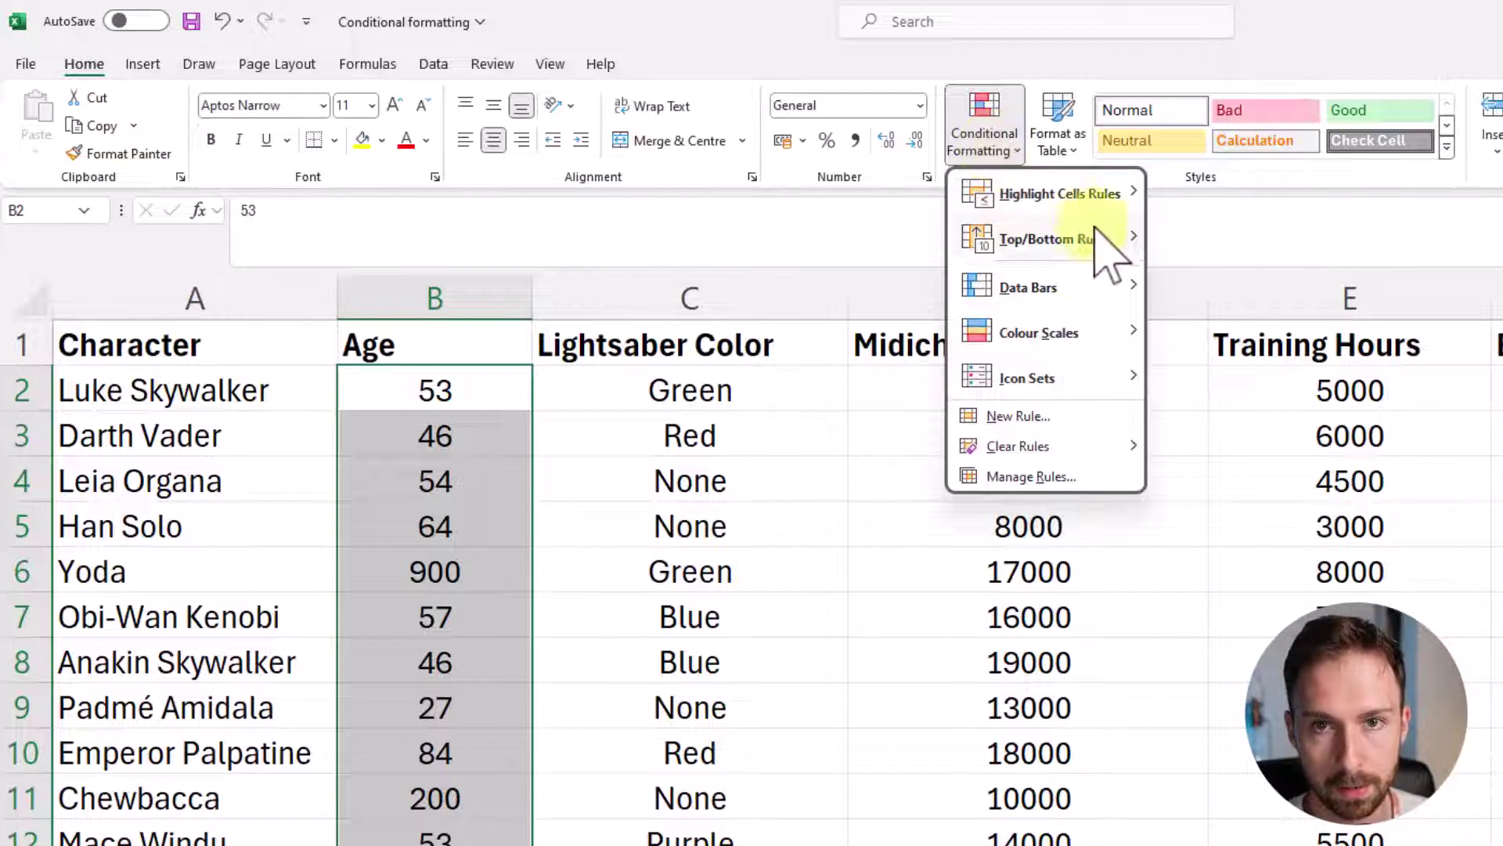
pyautogui.moveTo(1107, 286)
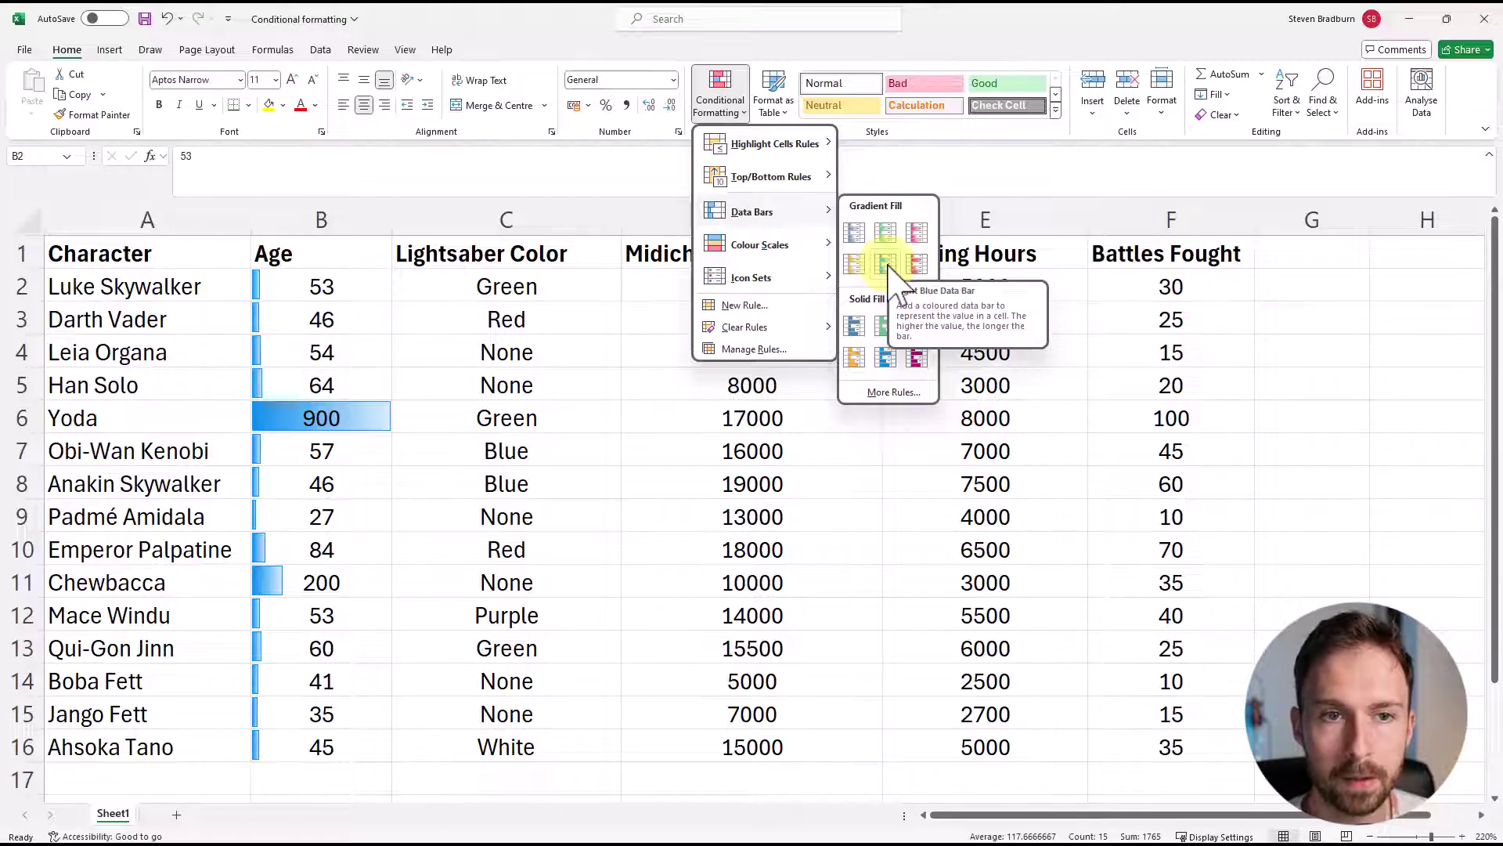
pyautogui.click(893, 270)
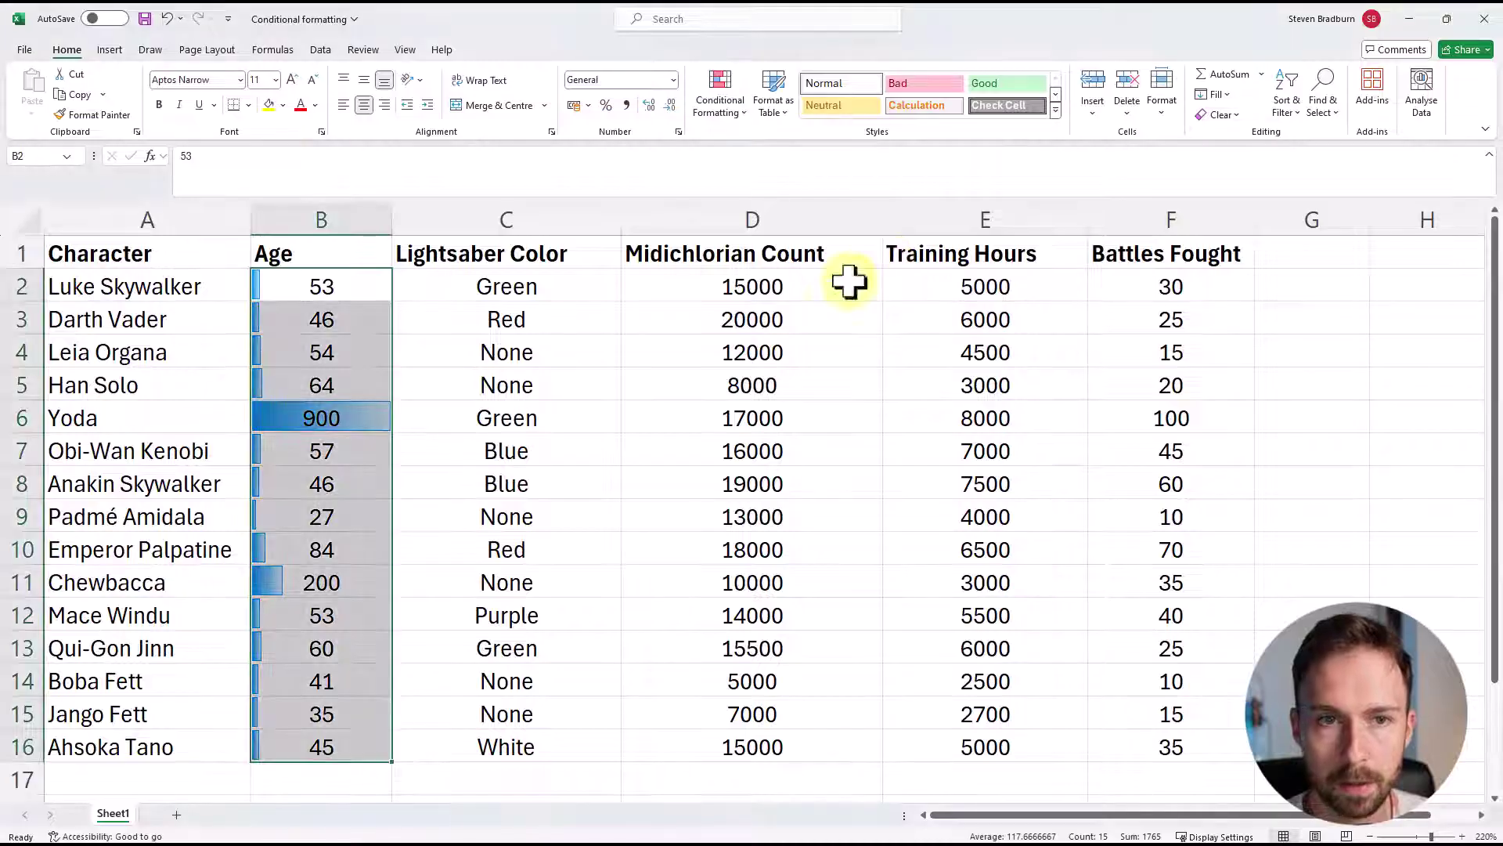
# - Examine how the data bars in the Age column represent small and large ages relative to each other
pyautogui.click(629, 350)
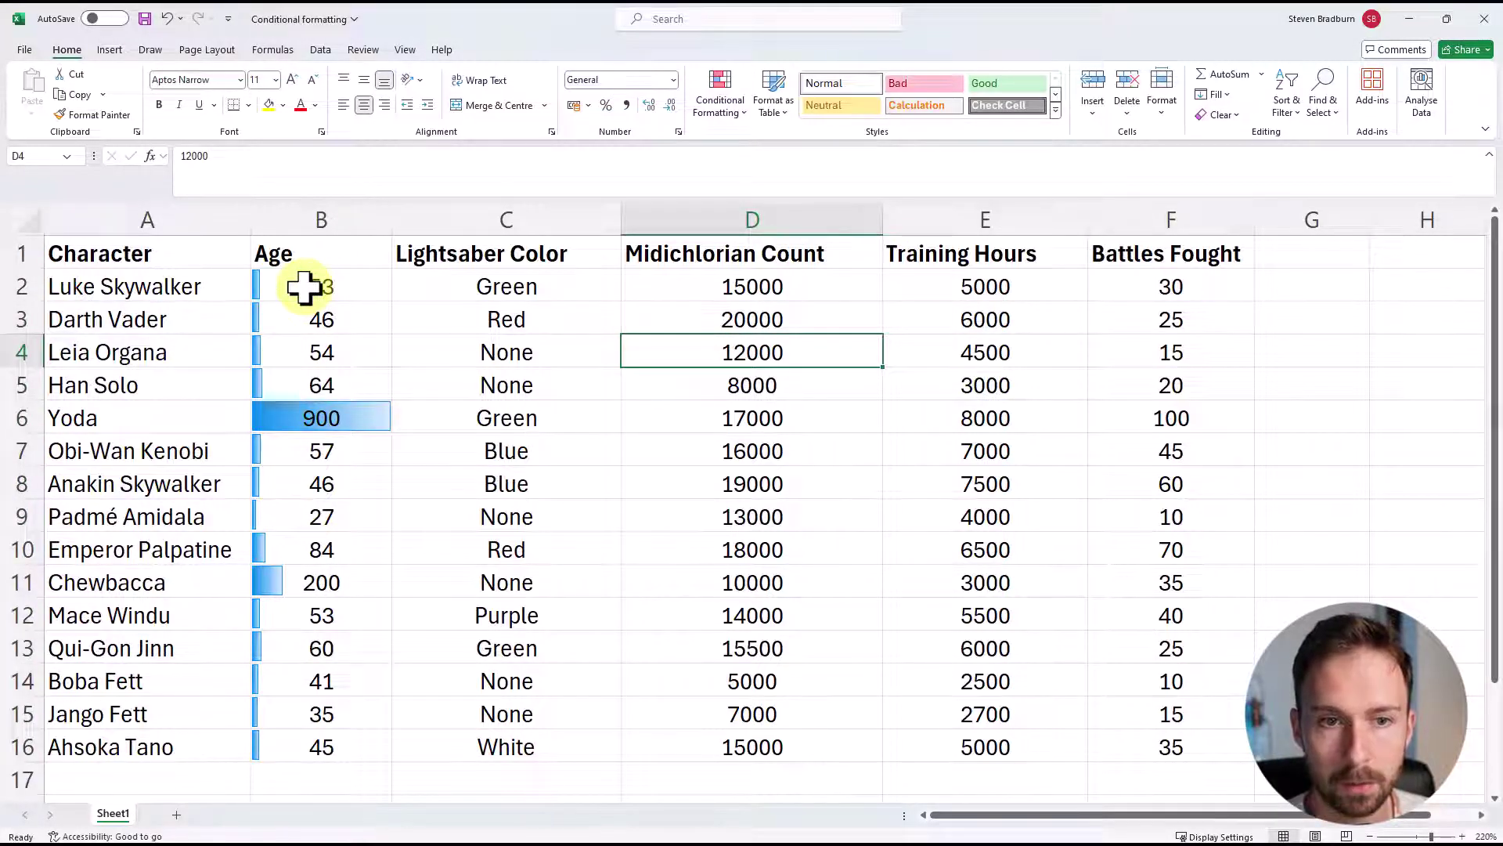
pyautogui.click(303, 516)
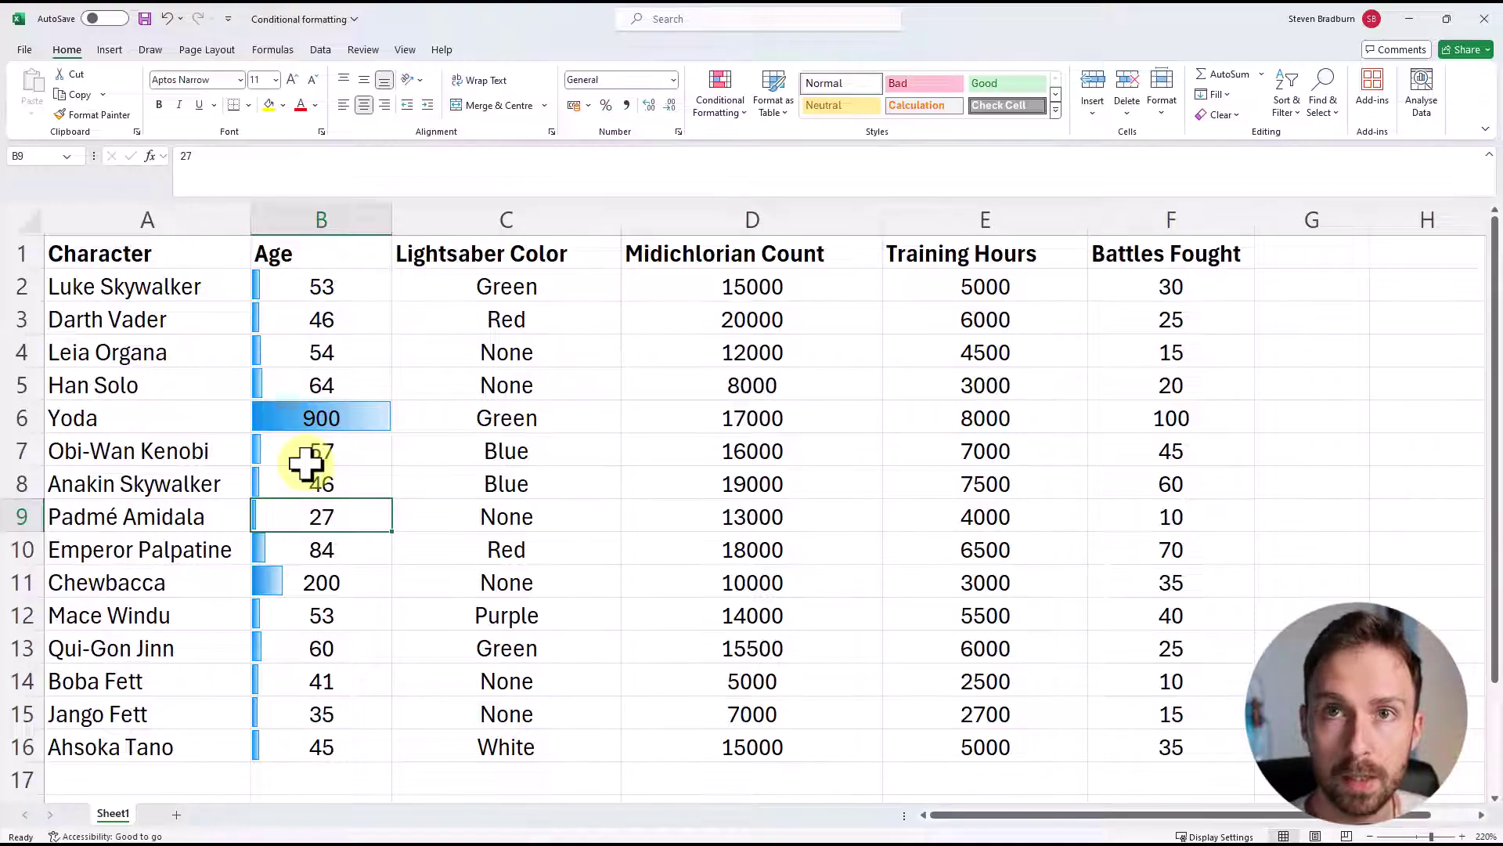
pyautogui.click(295, 415)
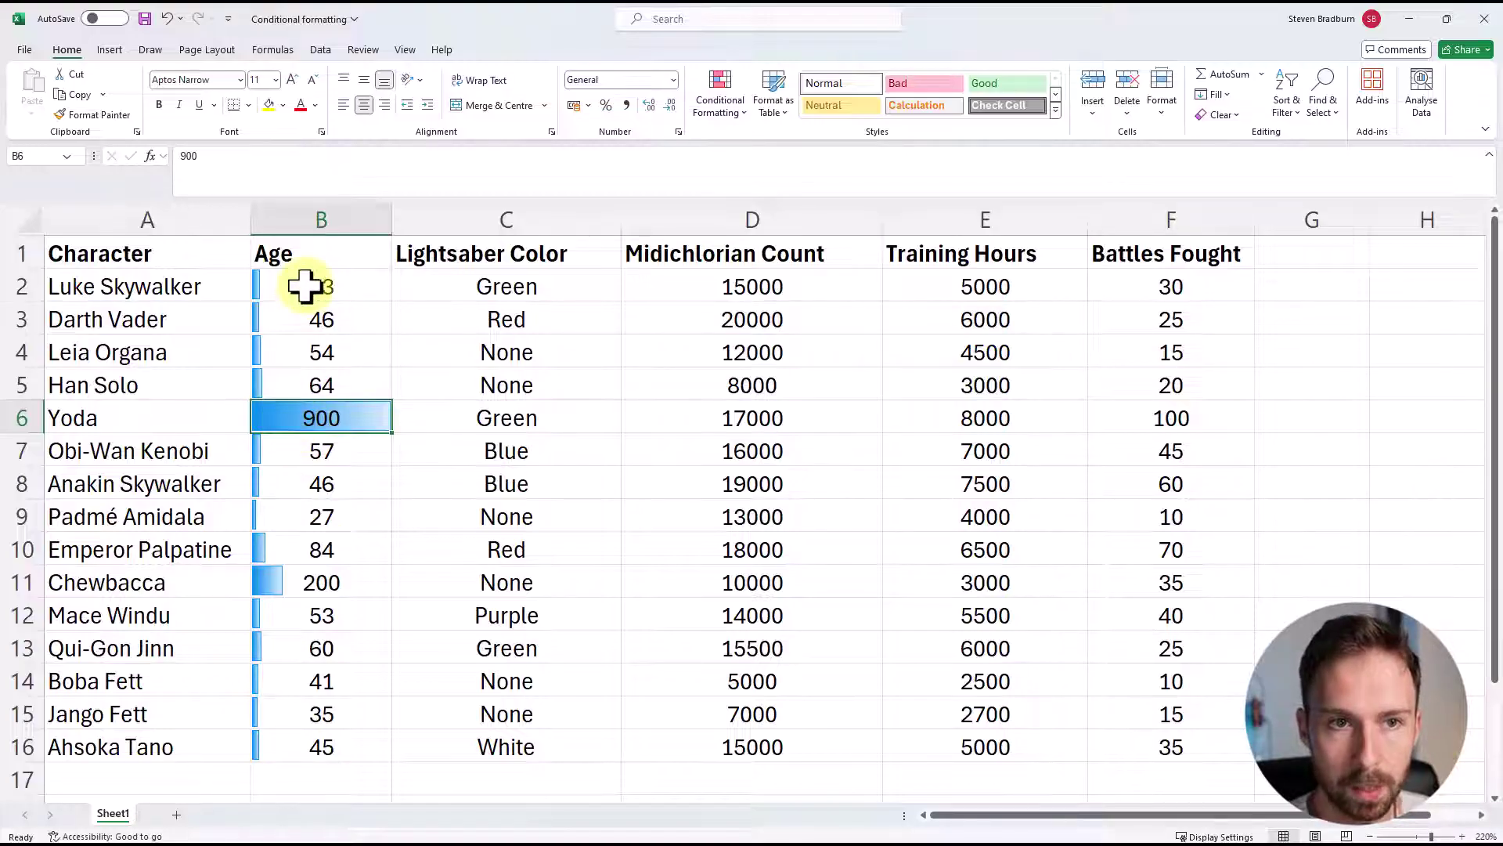
pyautogui.moveTo(305, 289); pyautogui.dragTo(345, 745)
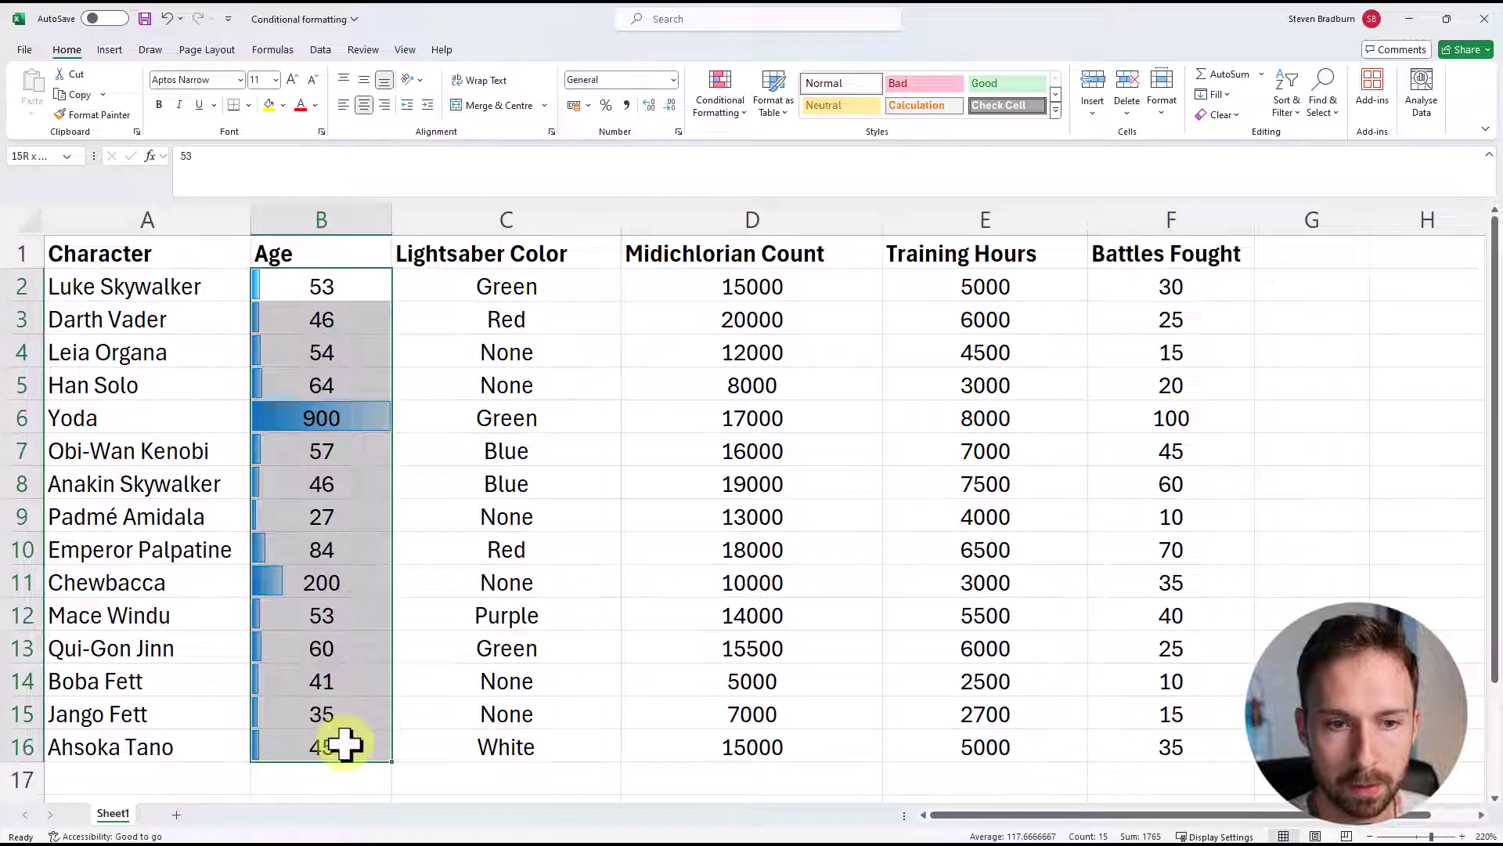
pyautogui.click(329, 657)
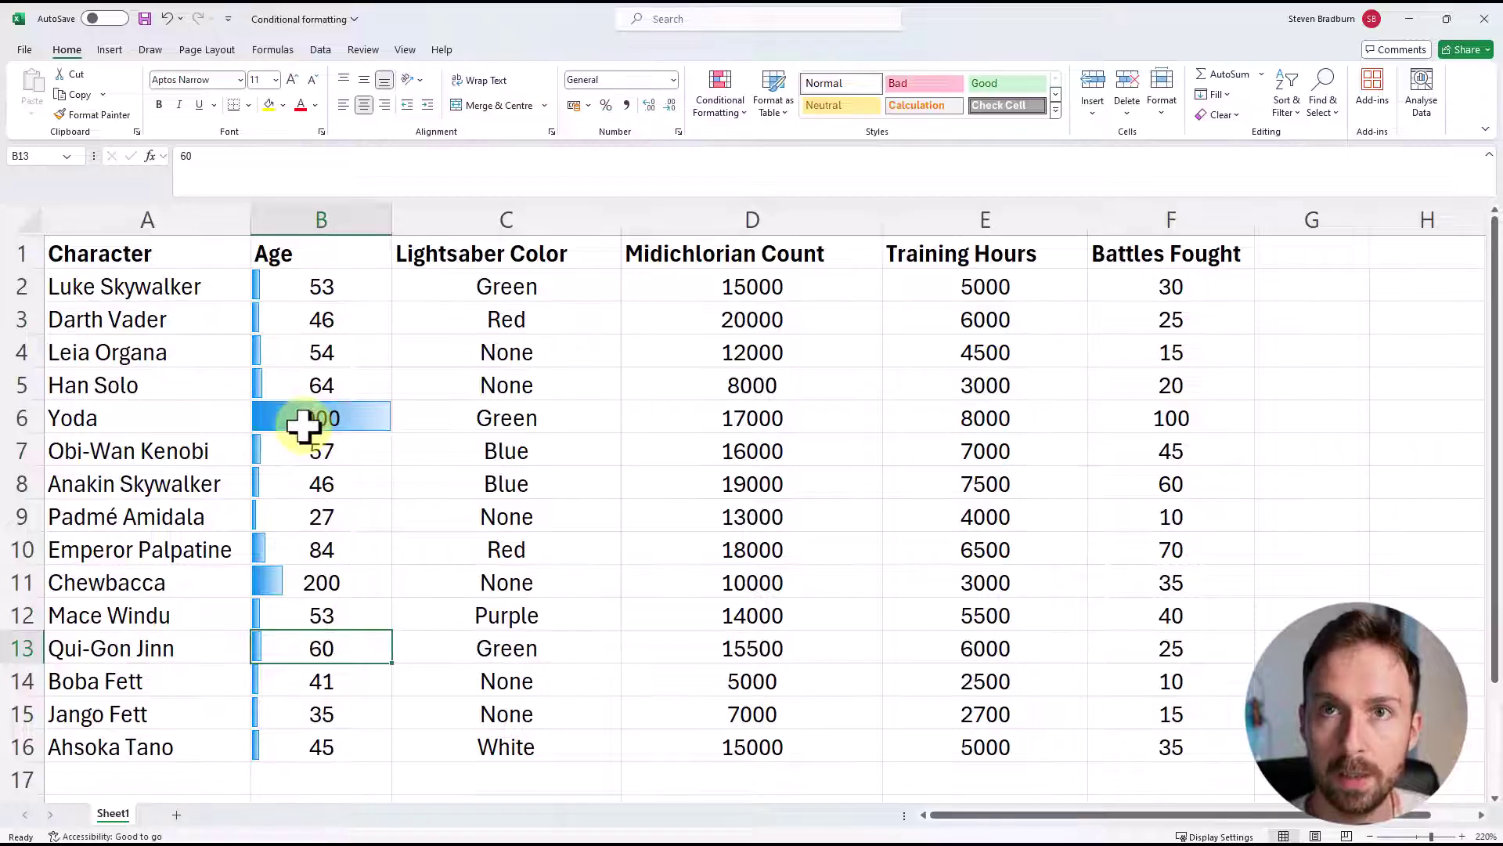
pyautogui.click(329, 583)
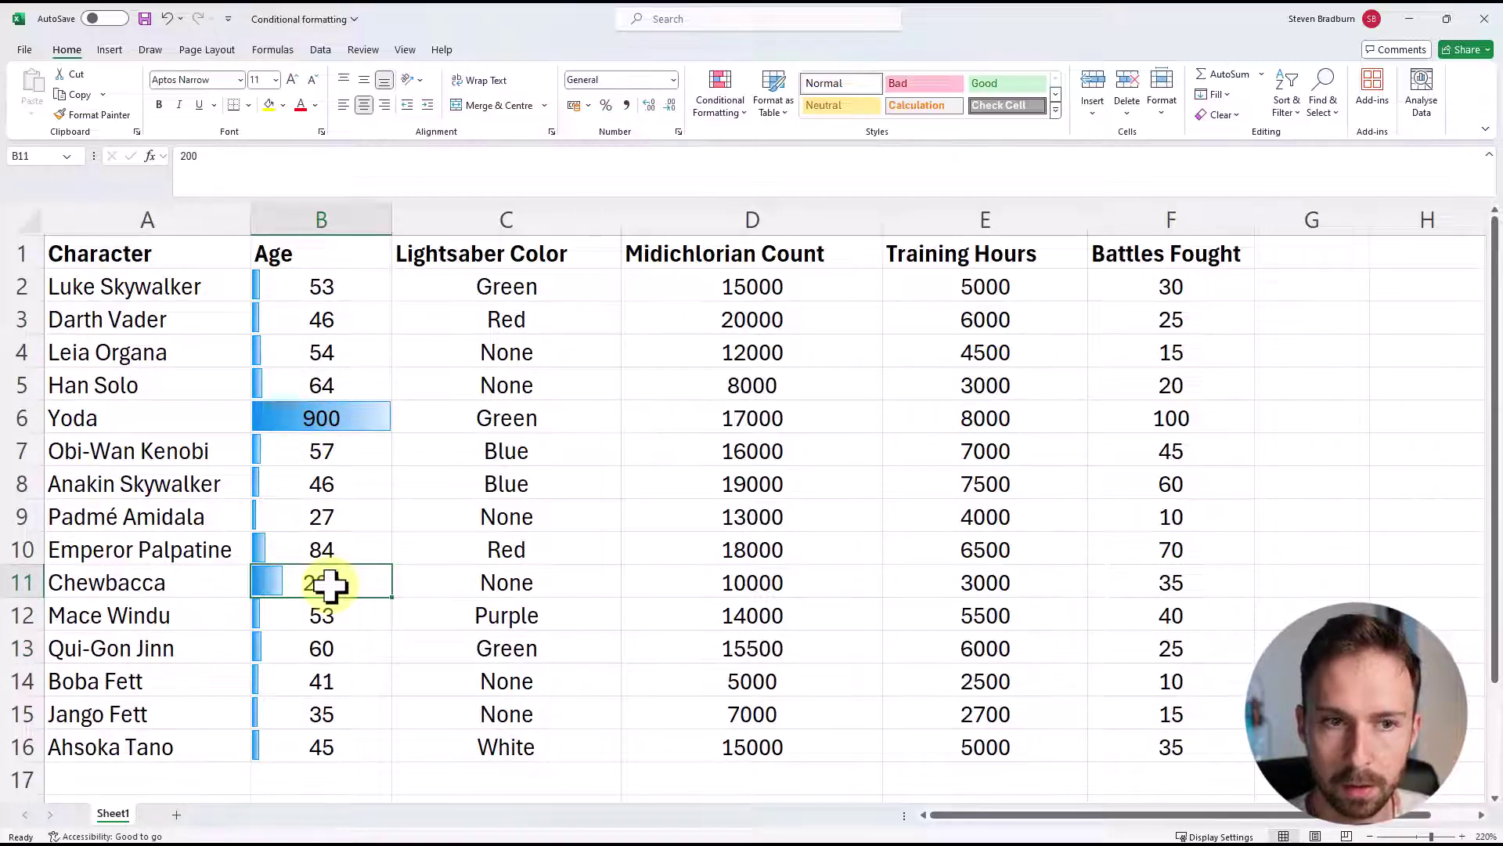
pyautogui.click(329, 552)
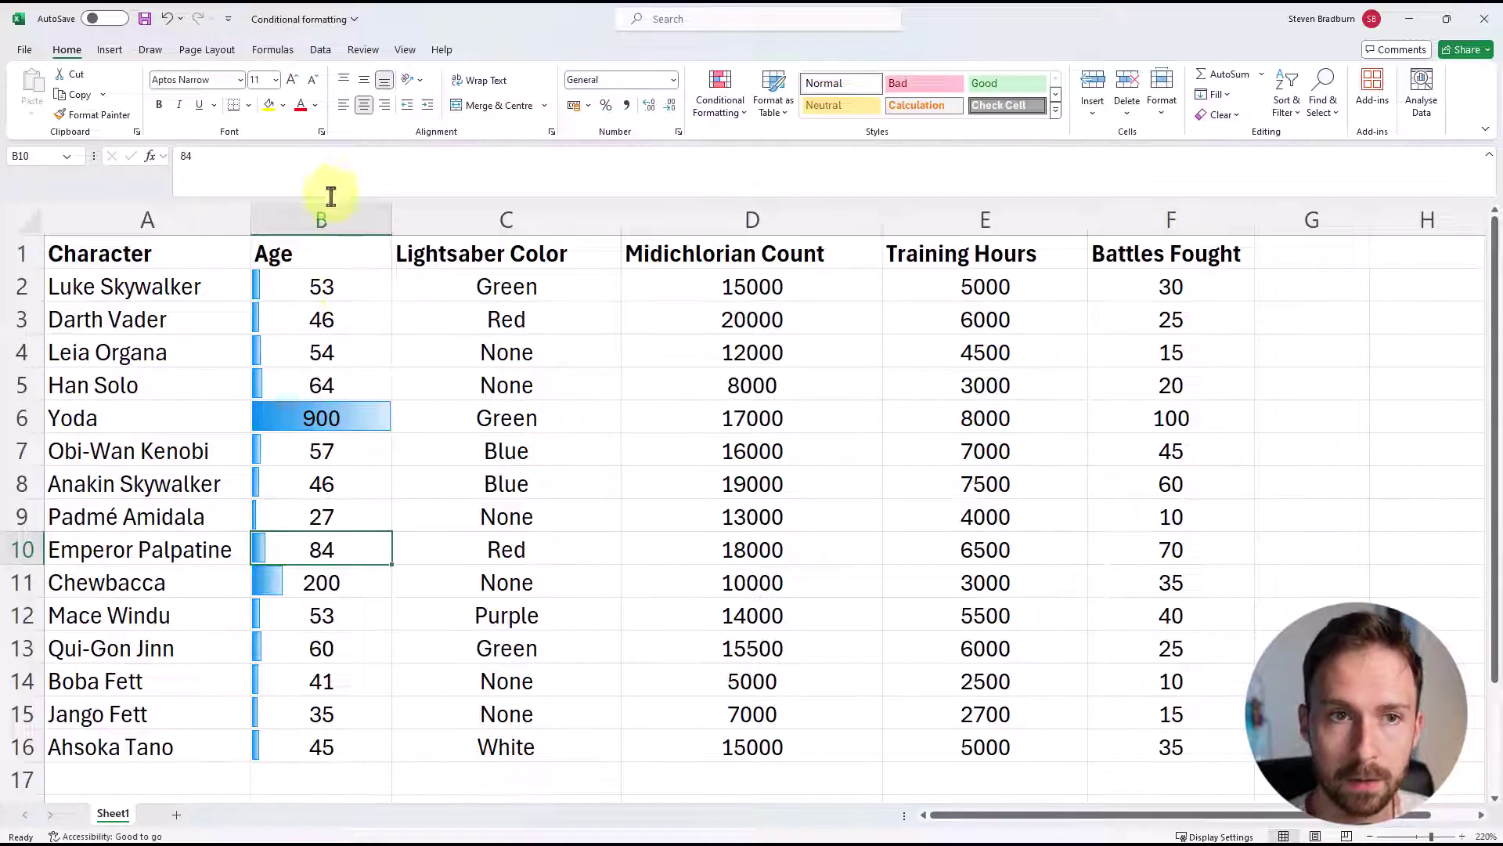
# - Edit the data bar rule on B2:B16 so the bars use a solid fill in the orange theme colour
pyautogui.moveTo(335, 279); pyautogui.dragTo(343, 752)
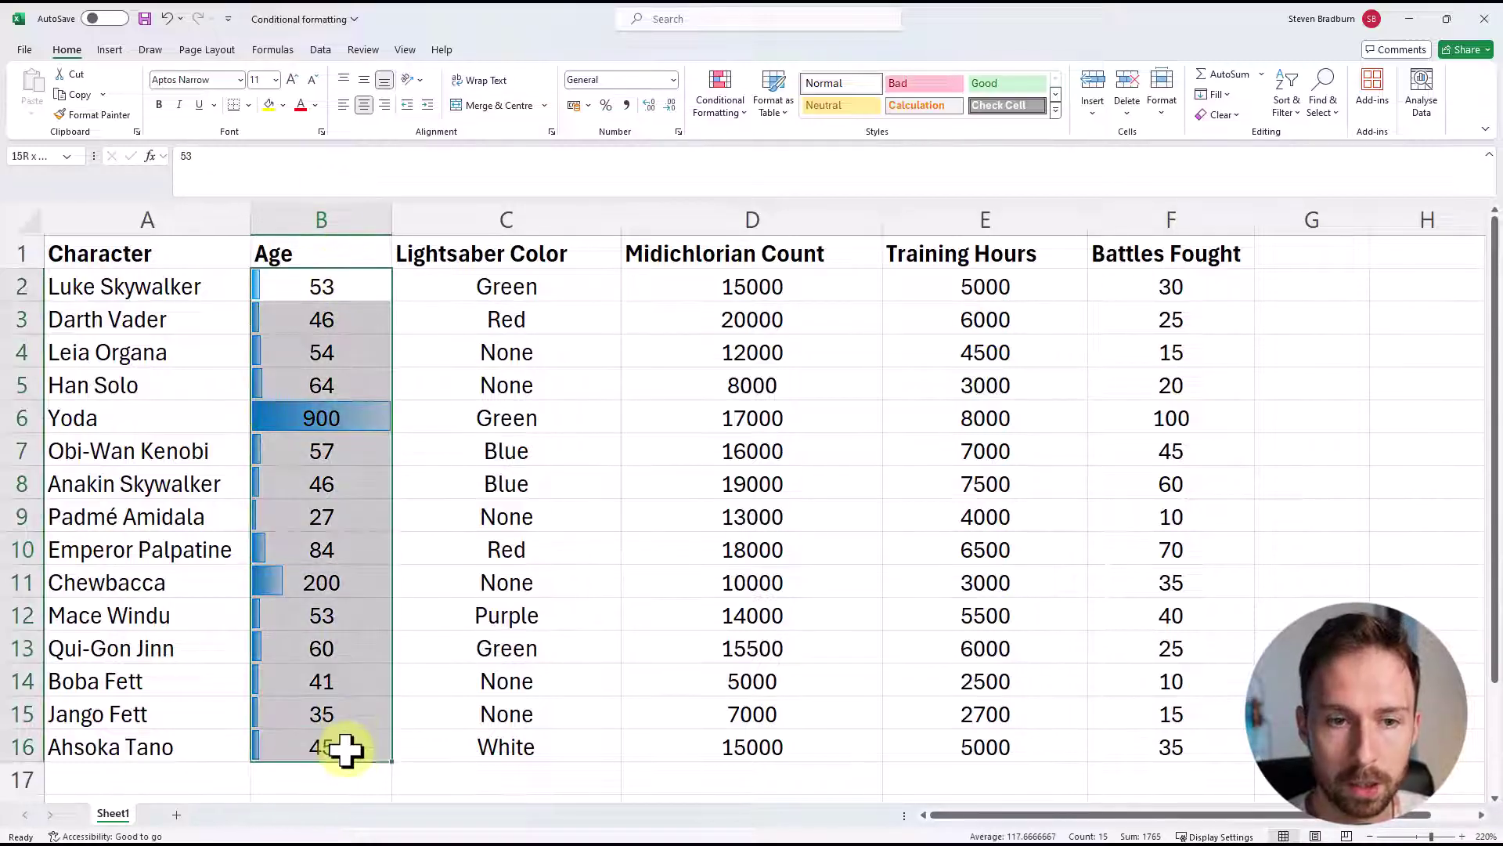
pyautogui.click(727, 110)
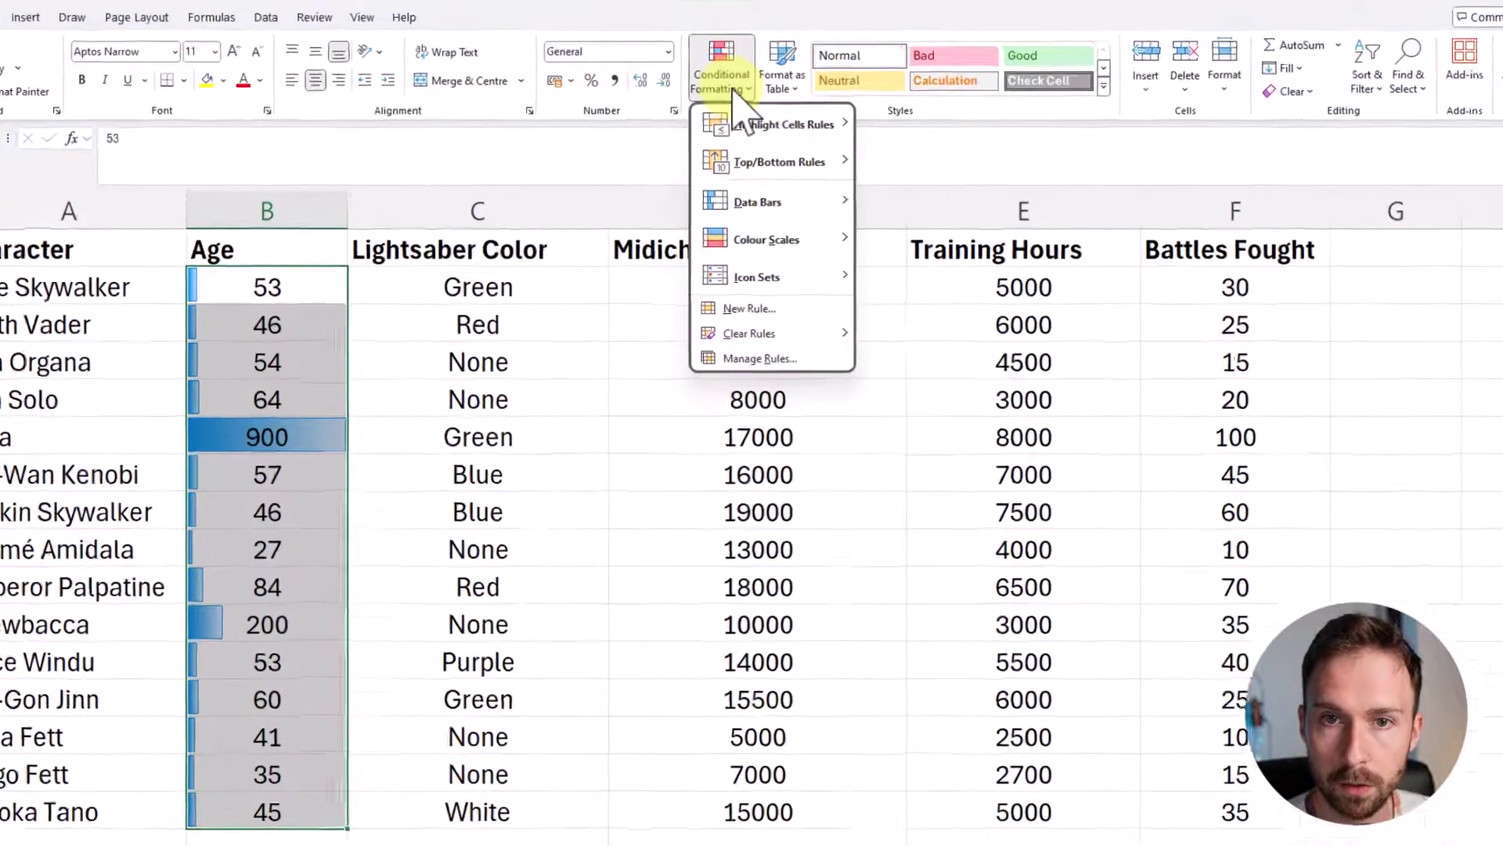
pyautogui.click(779, 368)
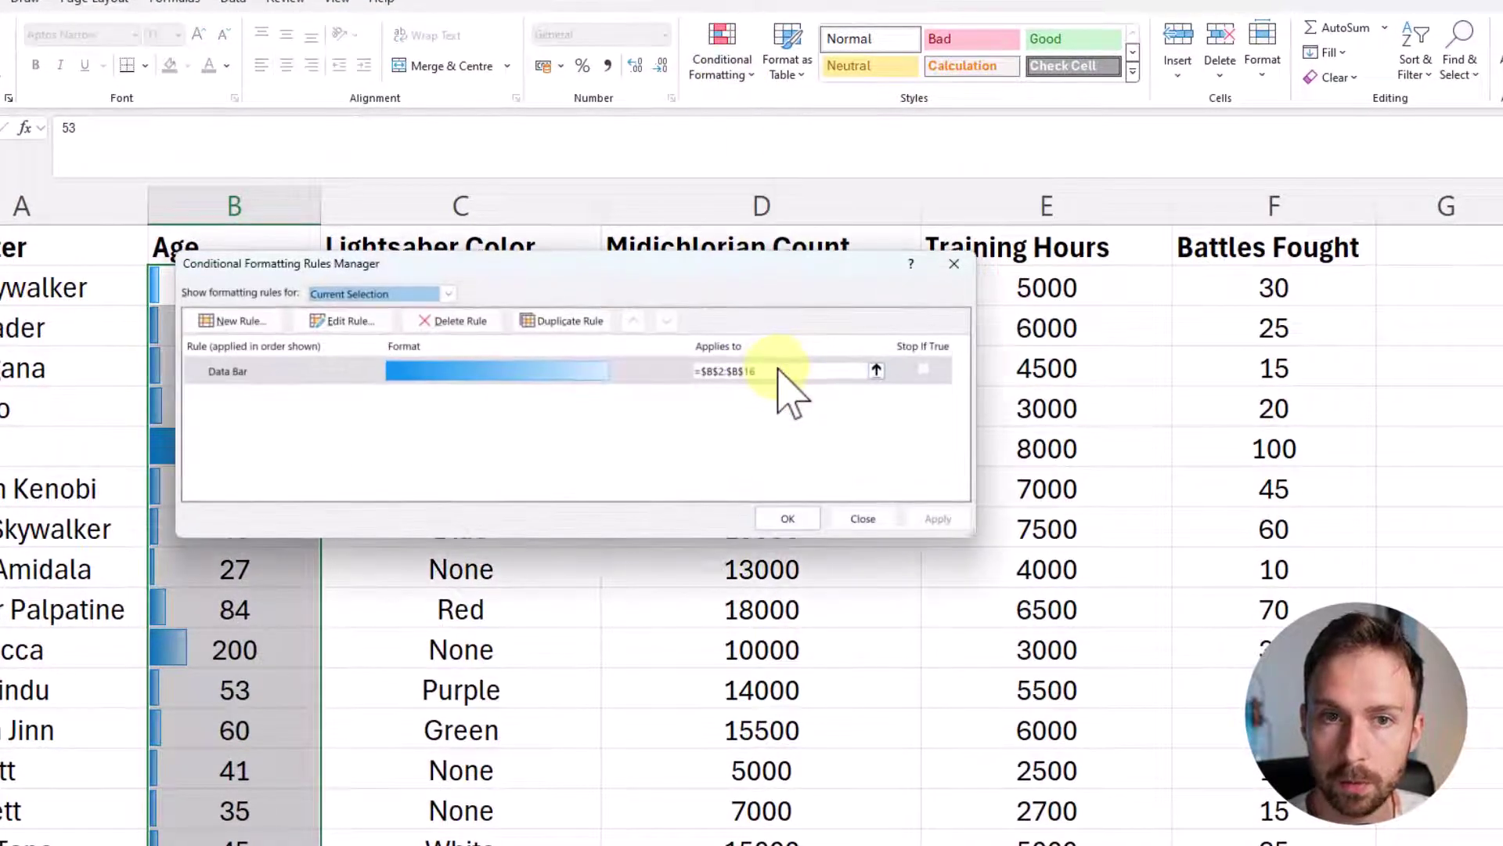
pyautogui.click(298, 379)
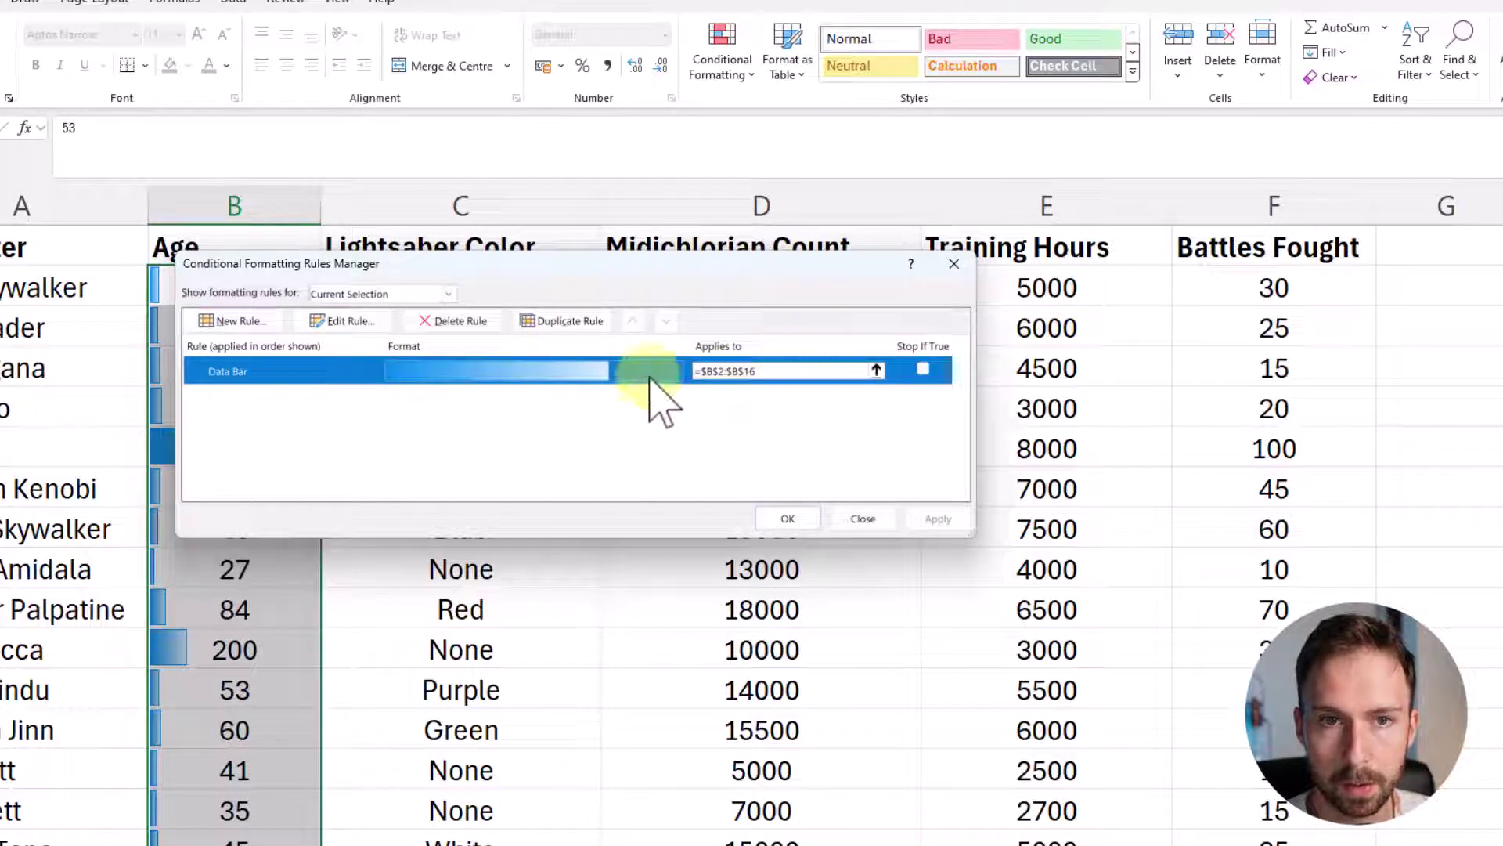
pyautogui.click(353, 323)
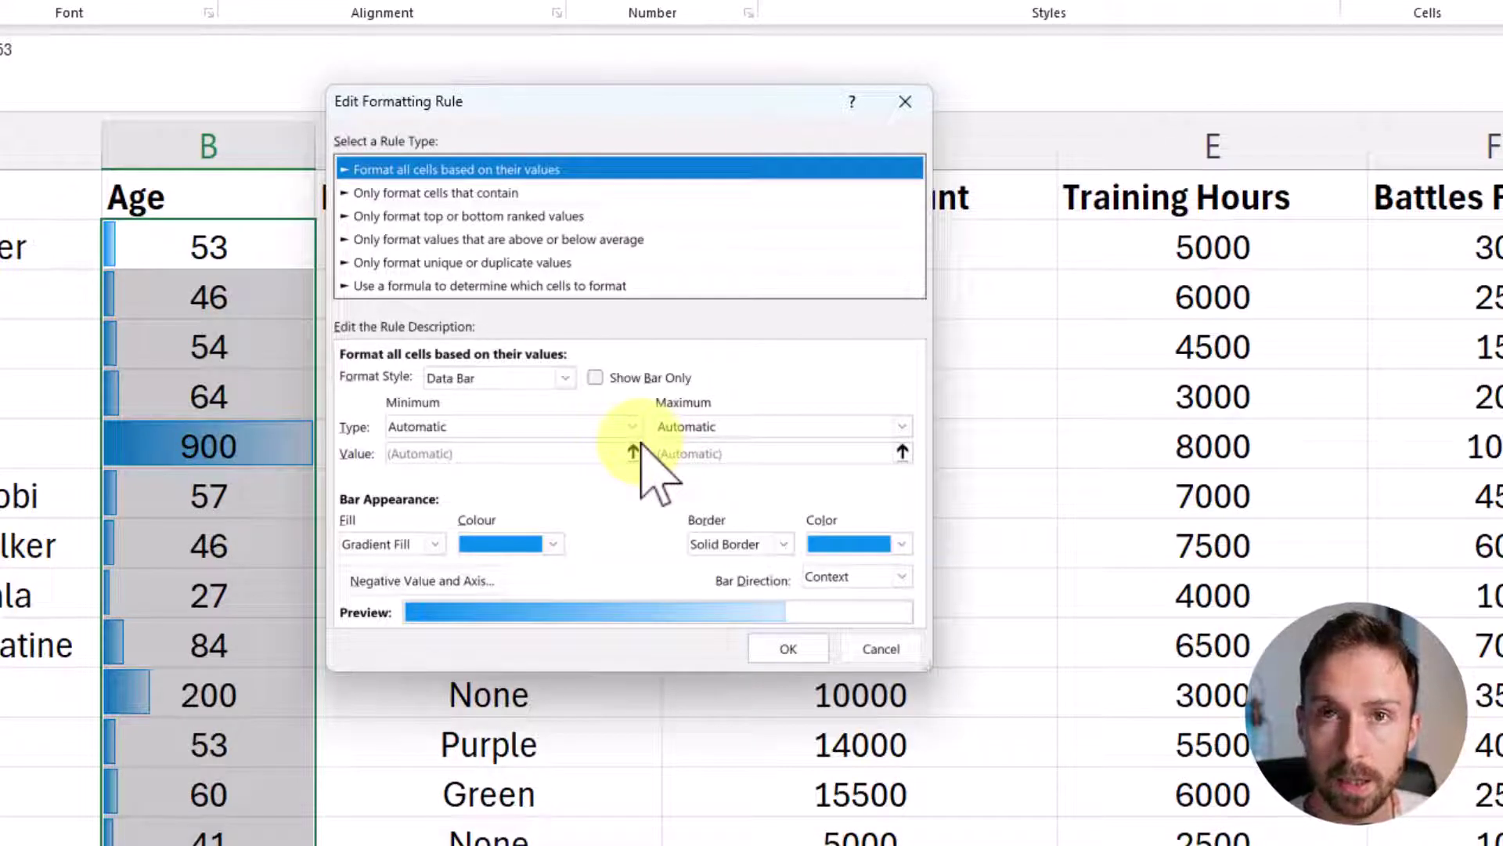
pyautogui.click(427, 544)
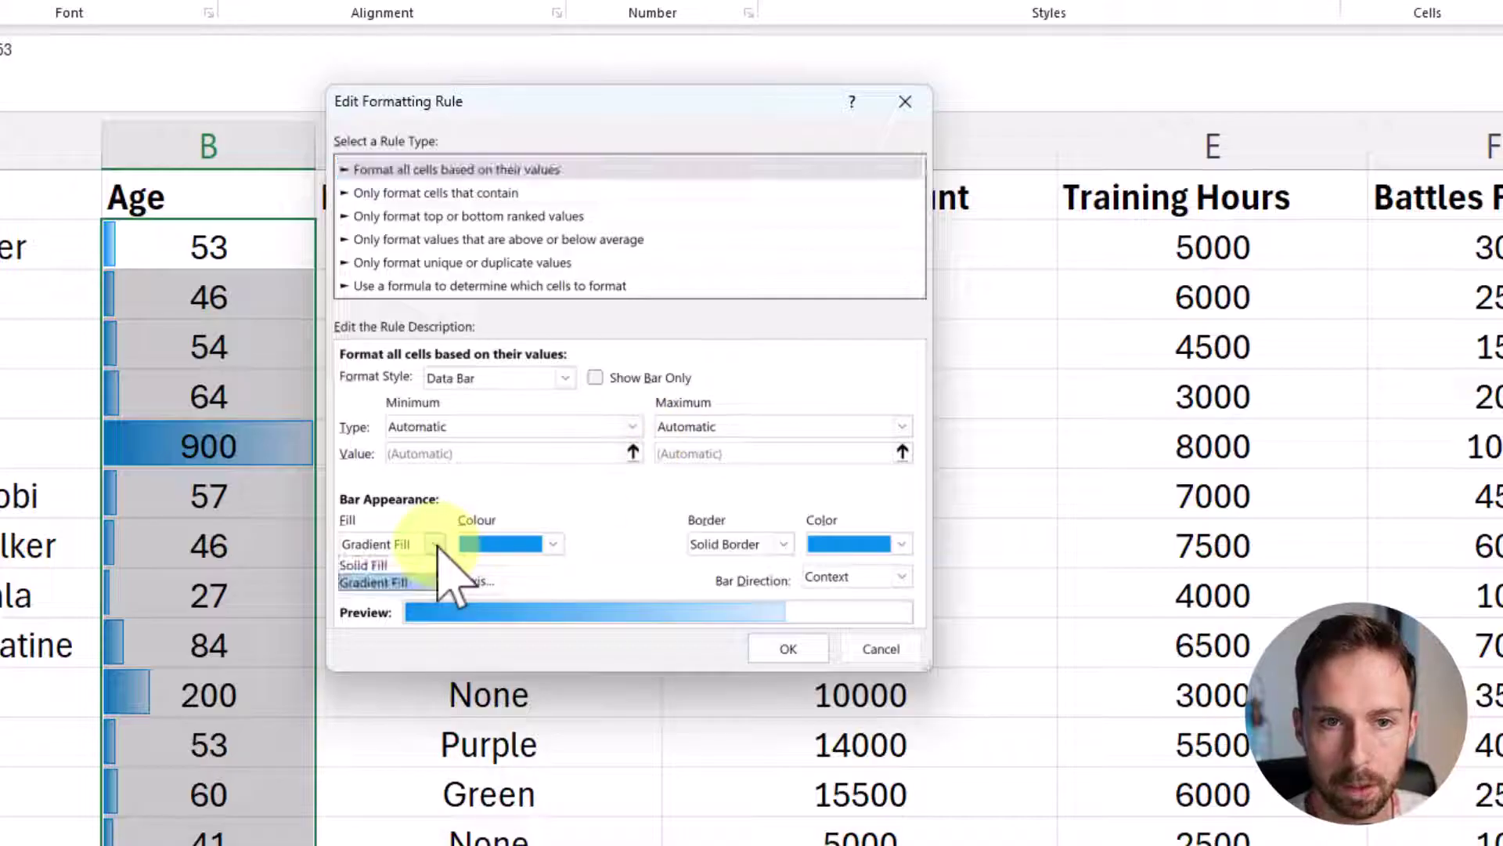
pyautogui.click(421, 567)
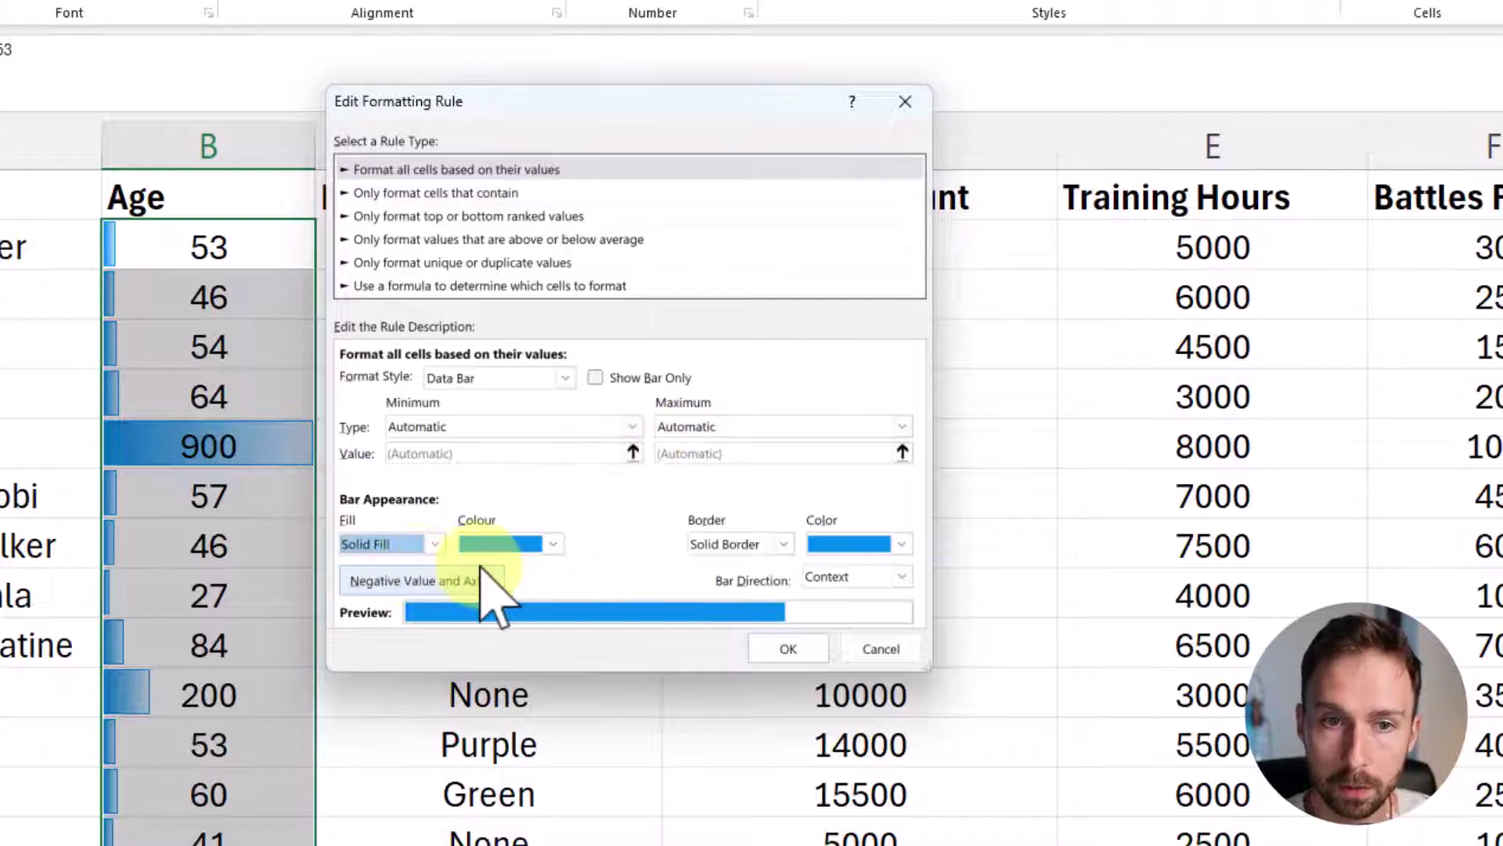
pyautogui.click(558, 544)
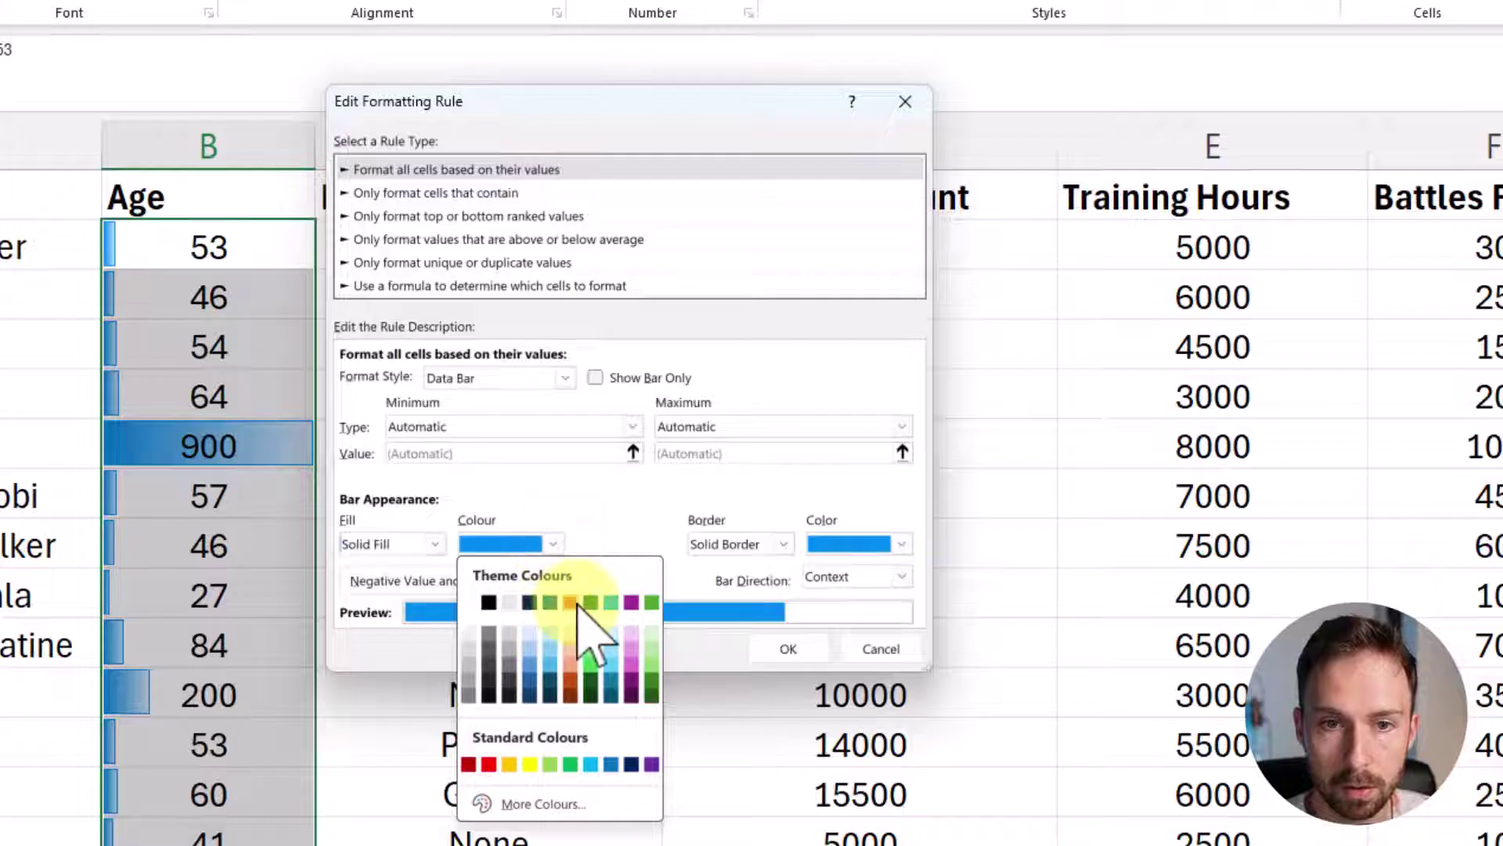
pyautogui.click(576, 603)
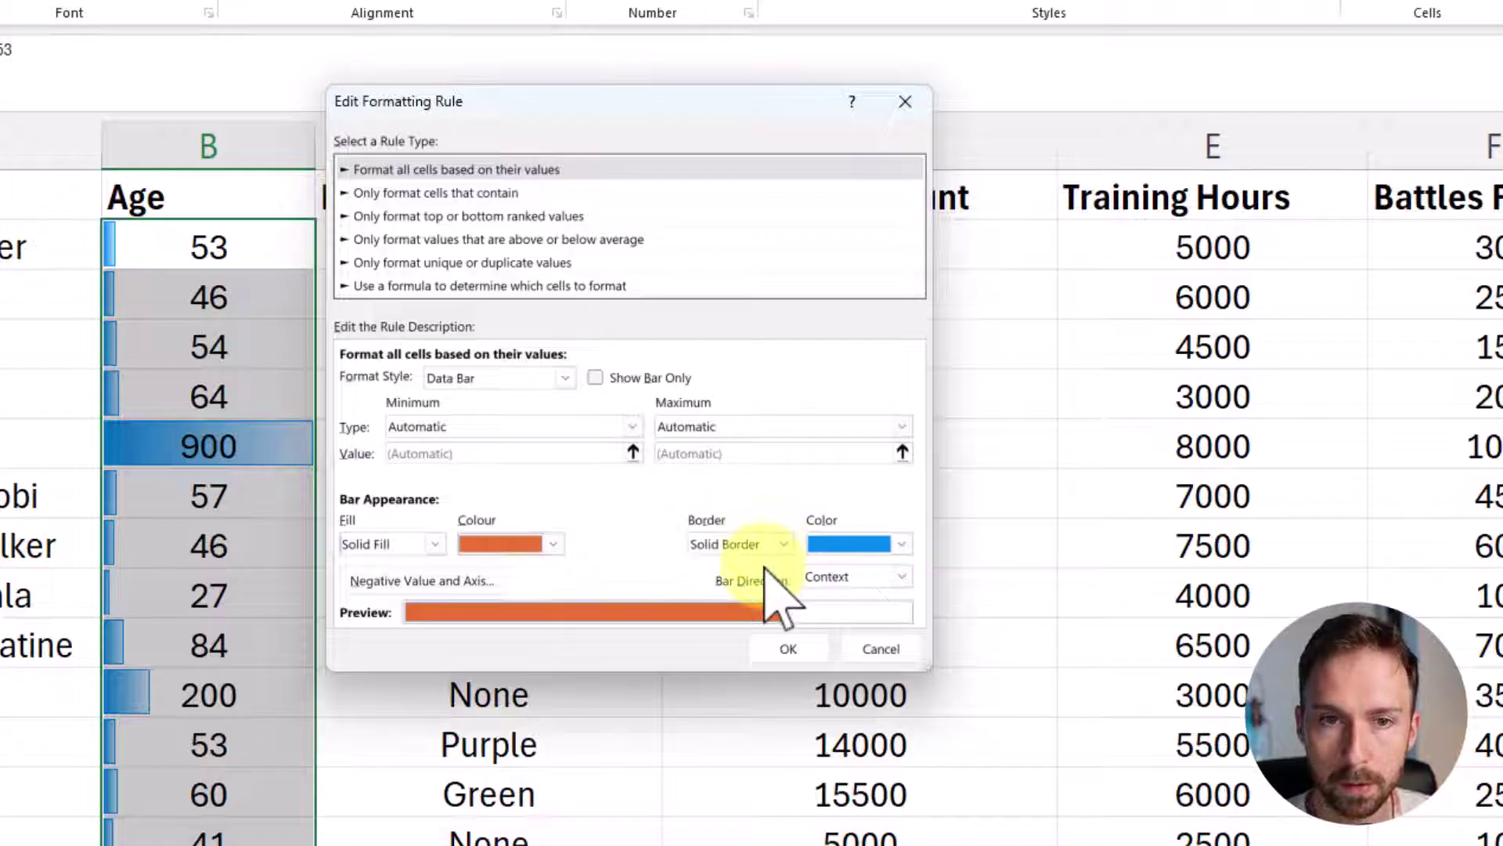
pyautogui.click(788, 650)
pyautogui.click(892, 533)
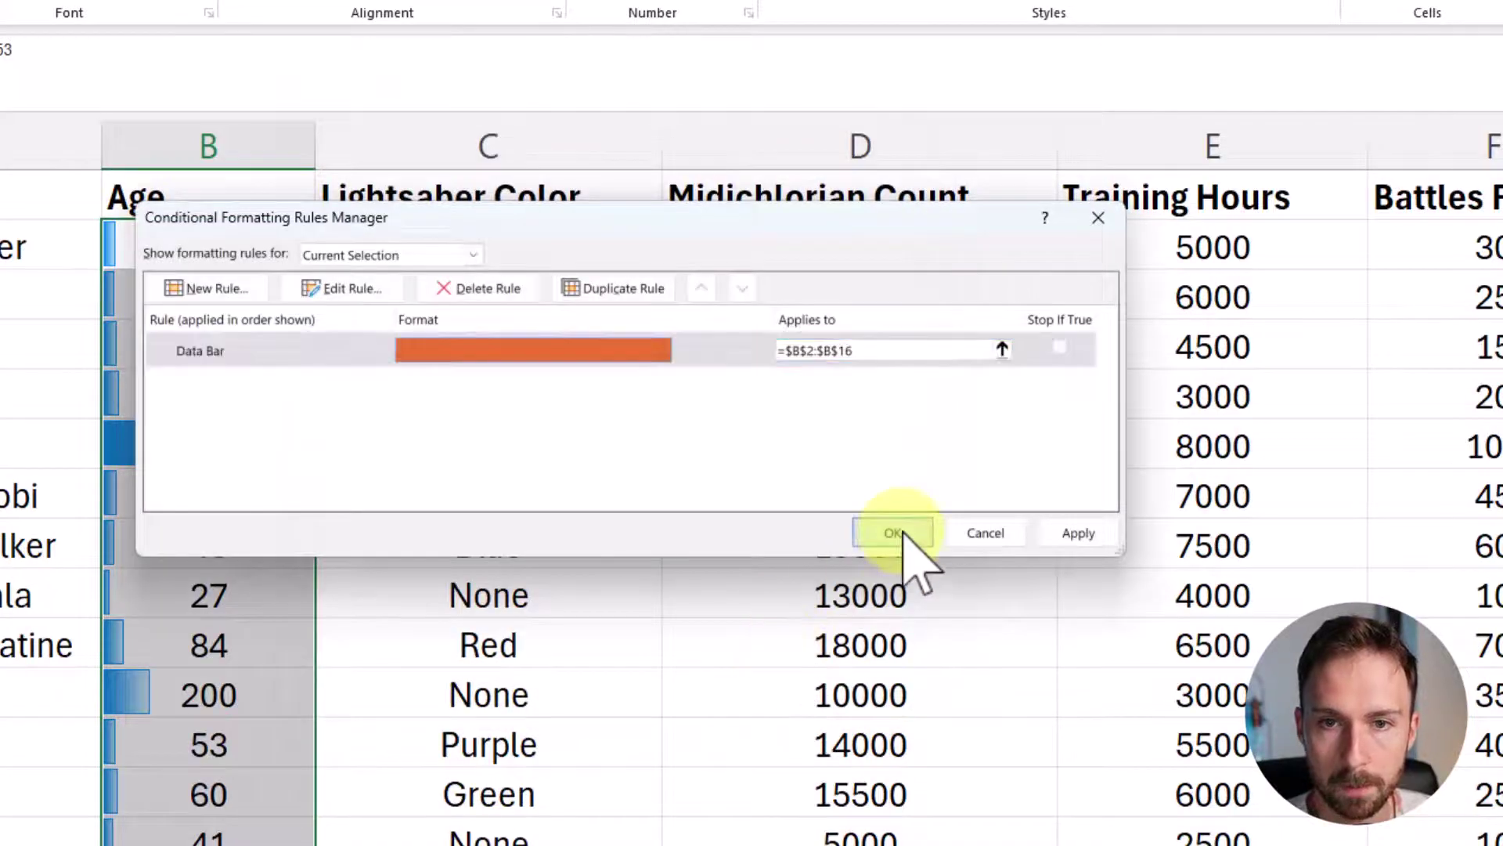
pyautogui.click(595, 474)
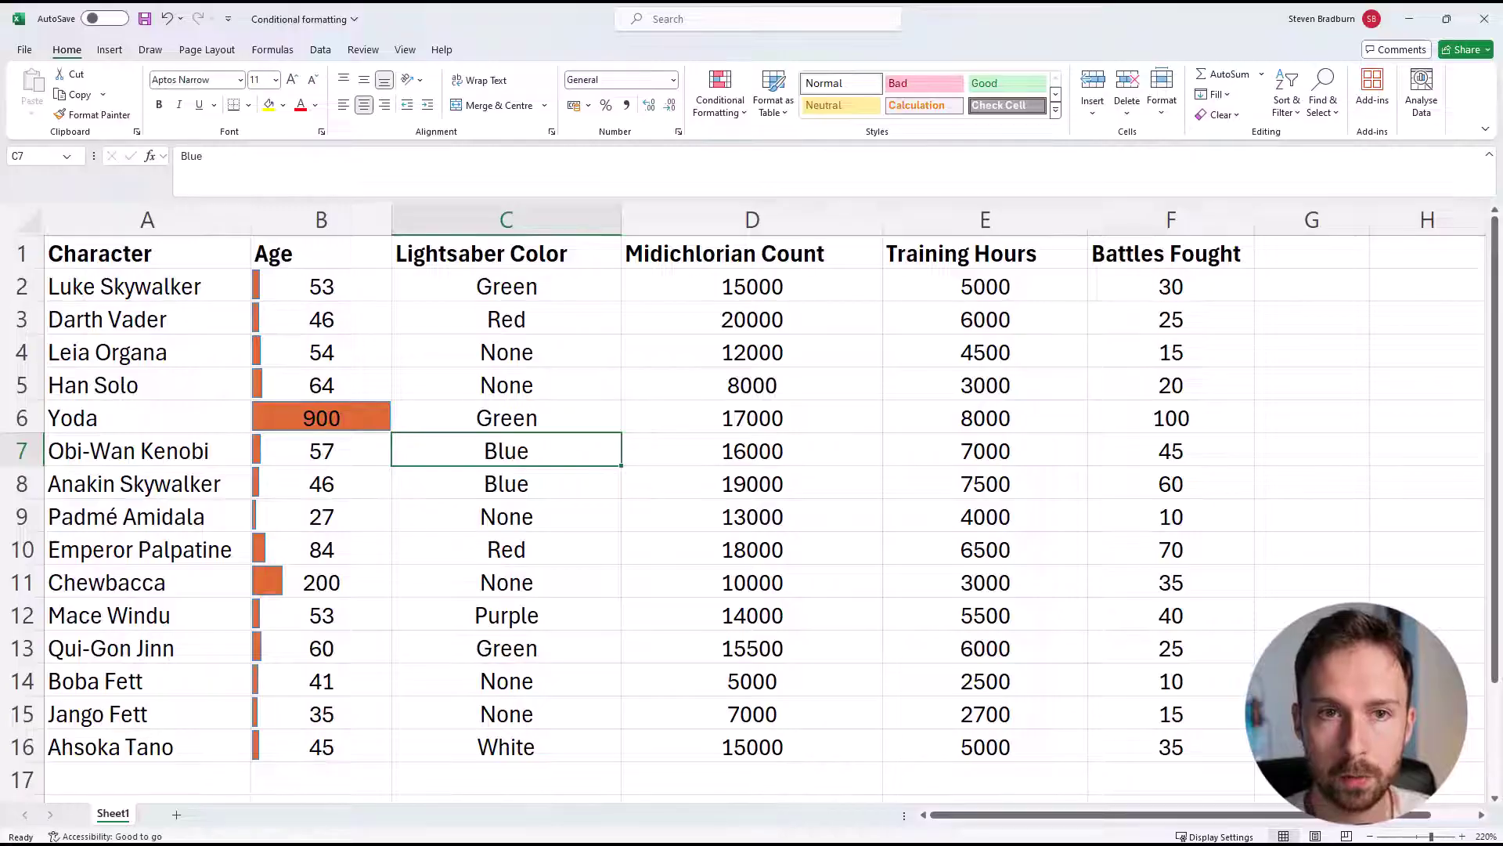
pyautogui.click(536, 253)
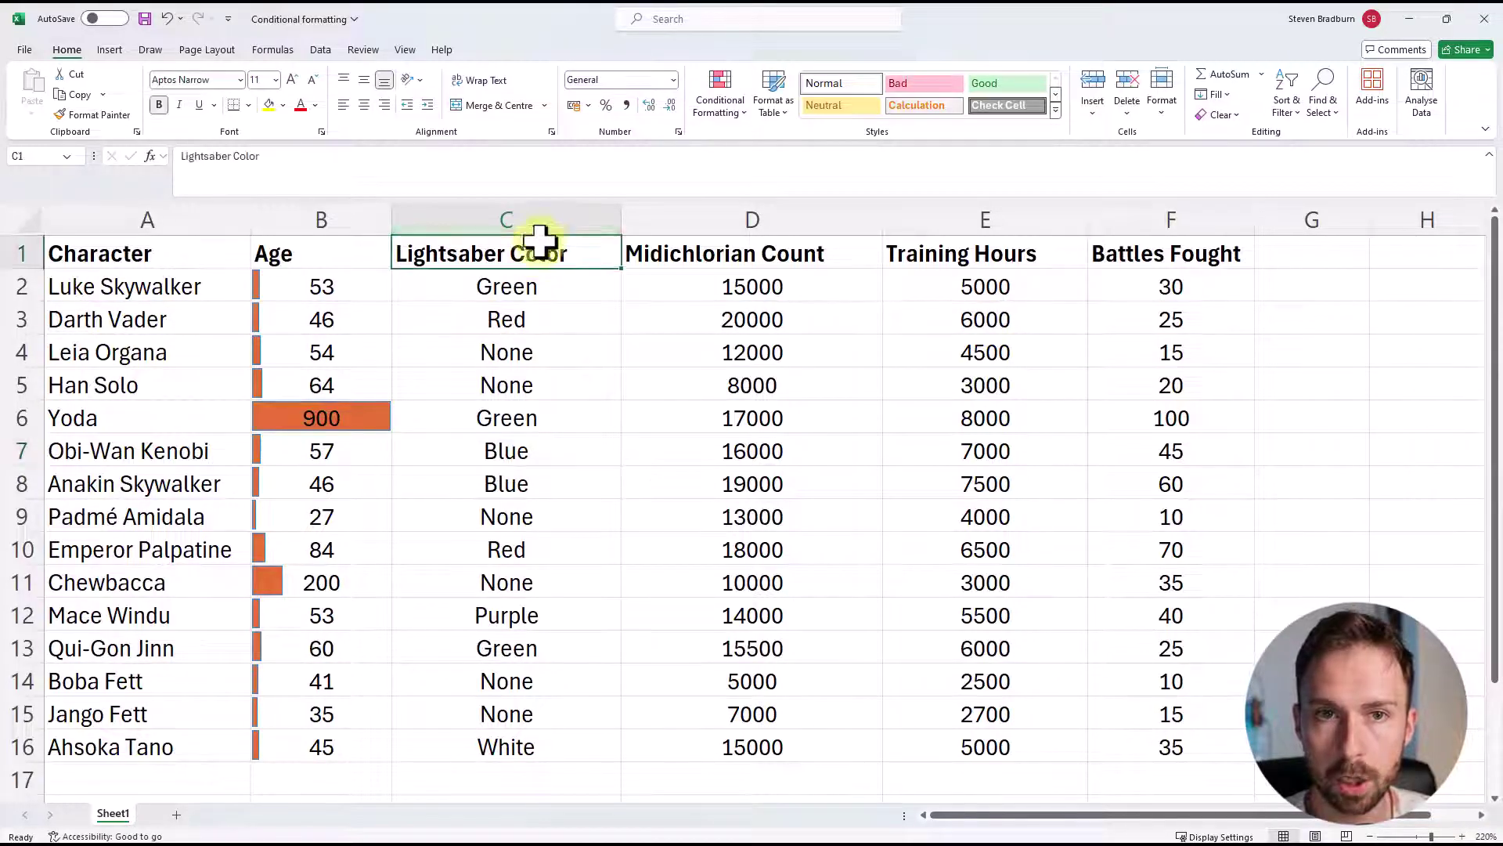
pyautogui.click(544, 215)
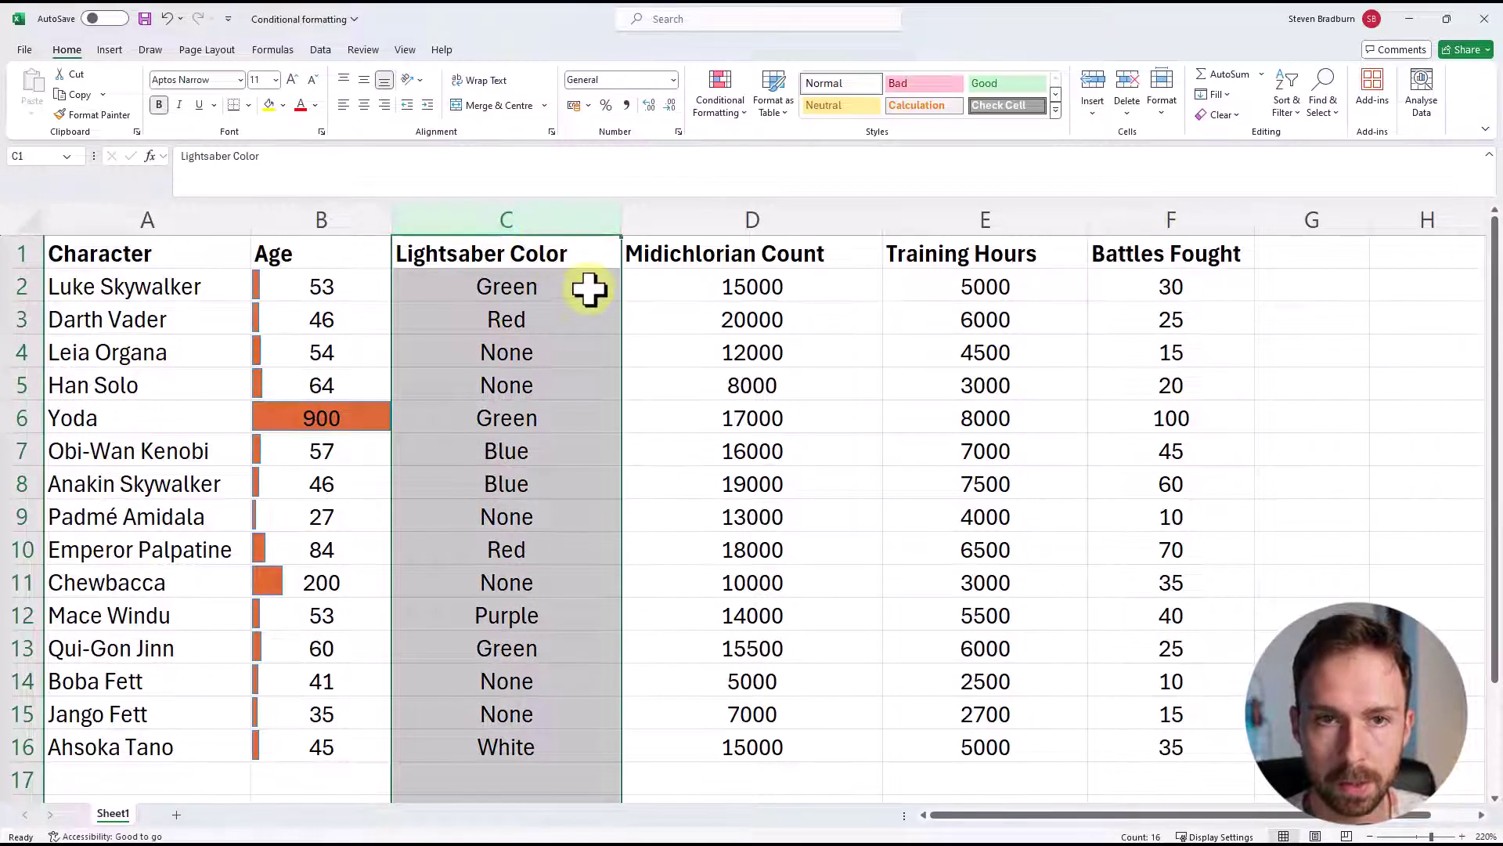
pyautogui.click(586, 289)
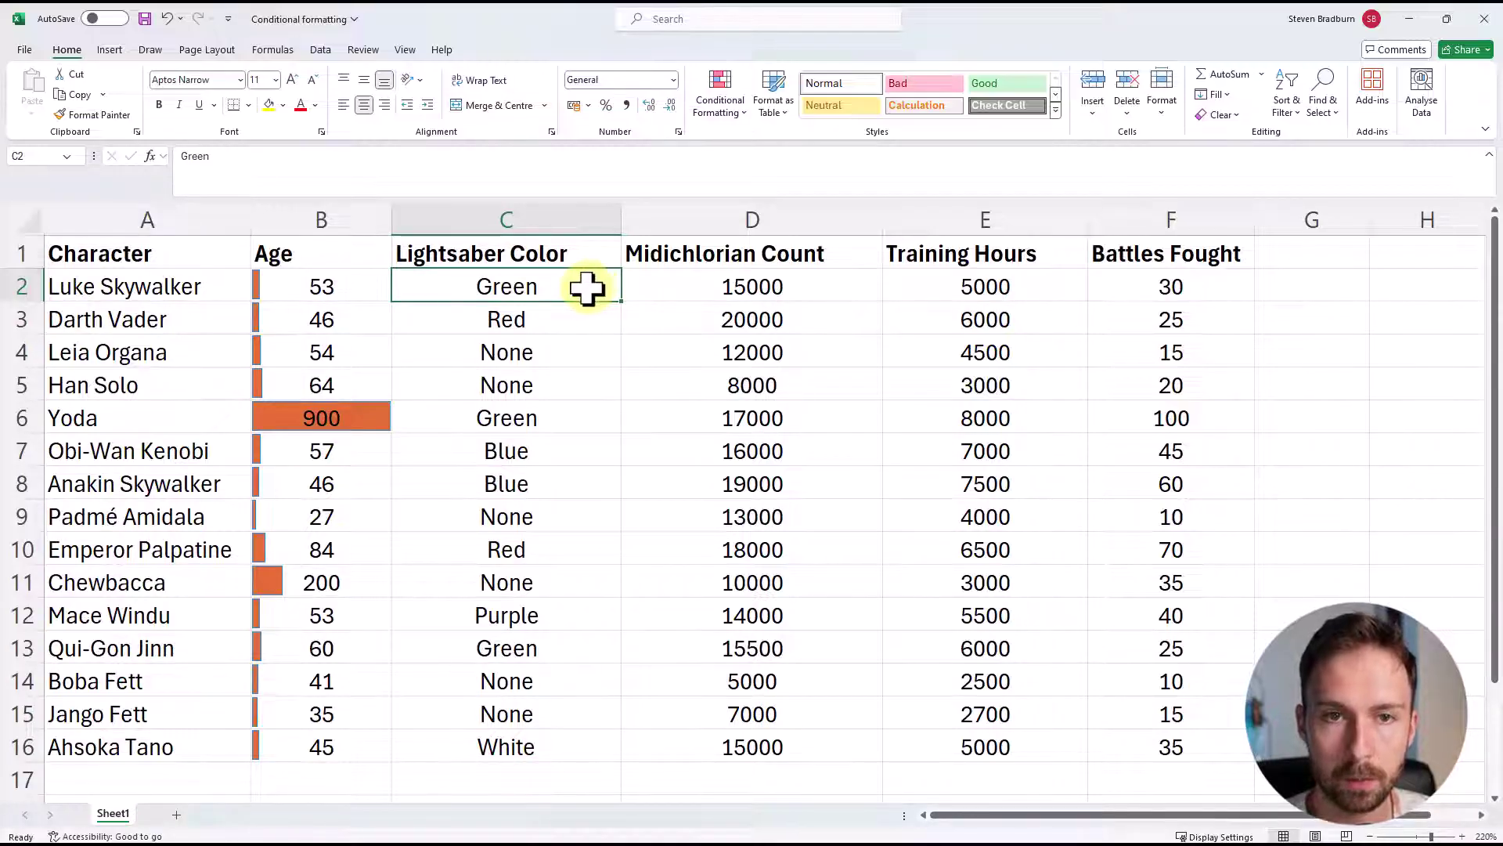
pyautogui.click(577, 318)
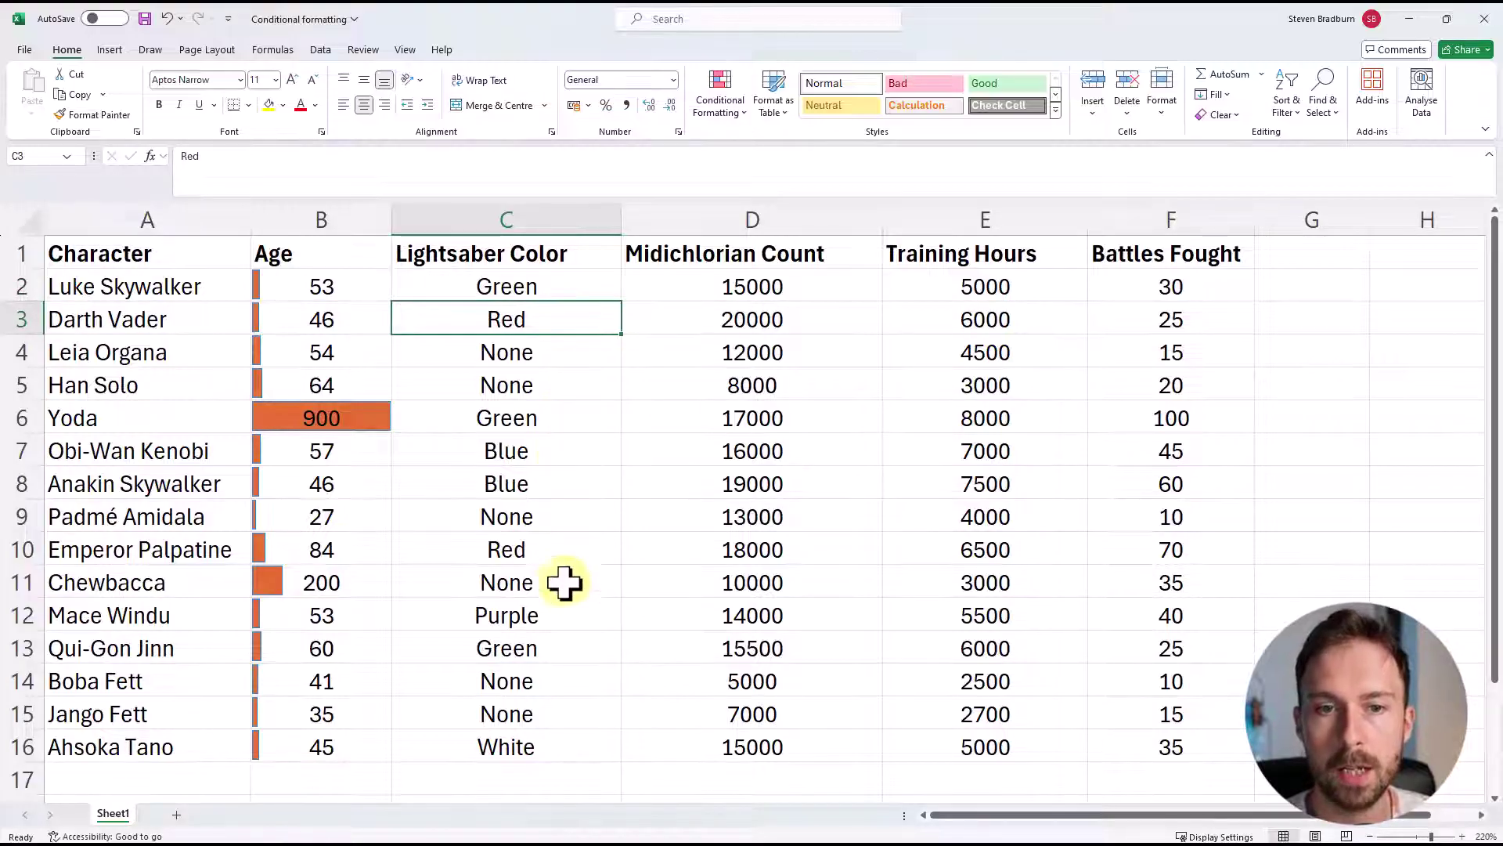
pyautogui.click(553, 288)
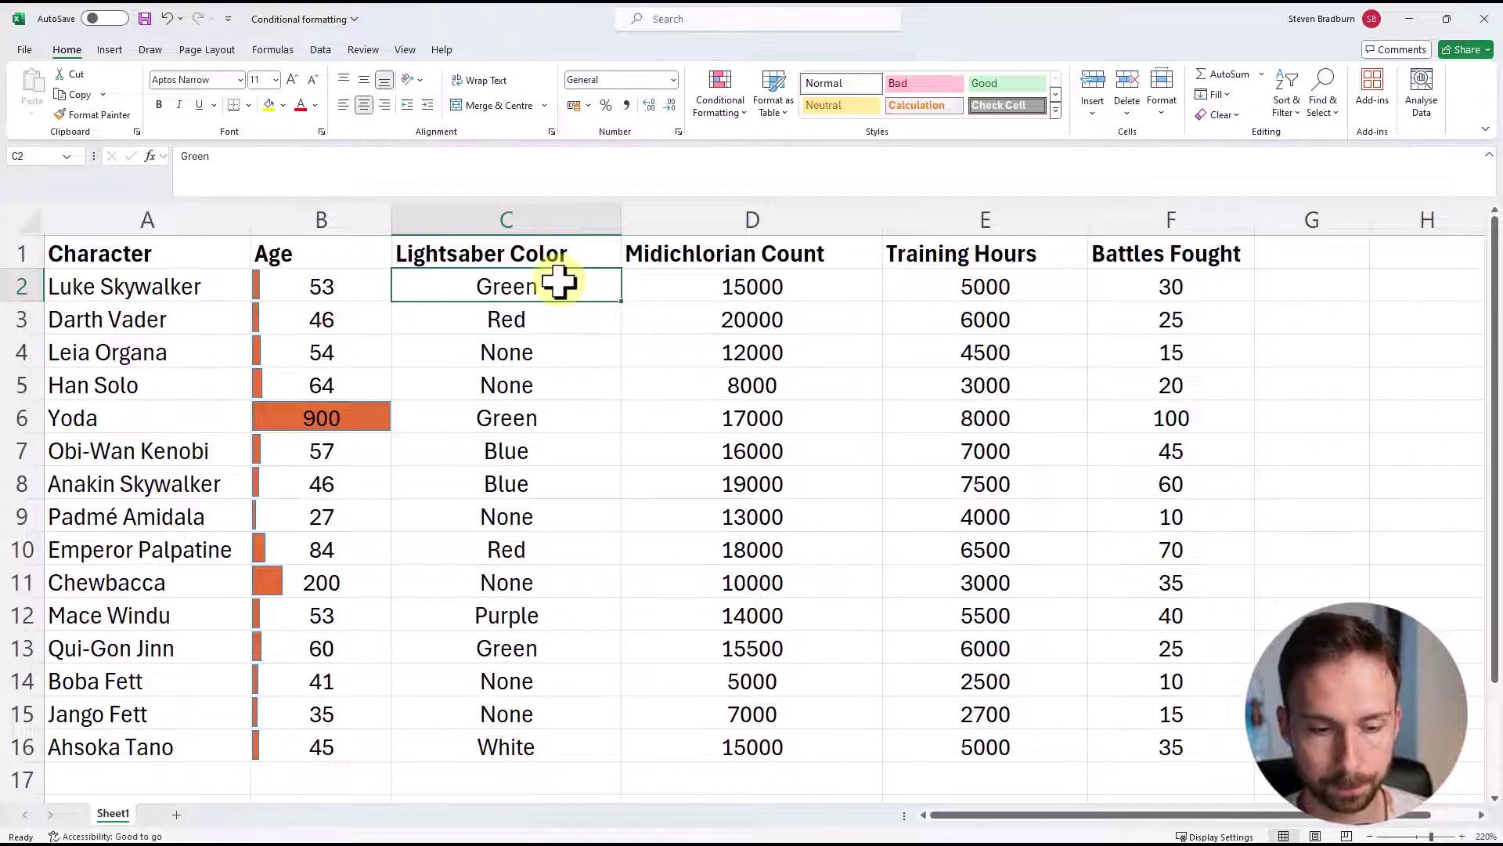
# - Start a new conditional formatting rule on C2:C16 that formats only cells with specific text containing "Green"
pyautogui.moveTo(547, 295); pyautogui.dragTo(557, 743)
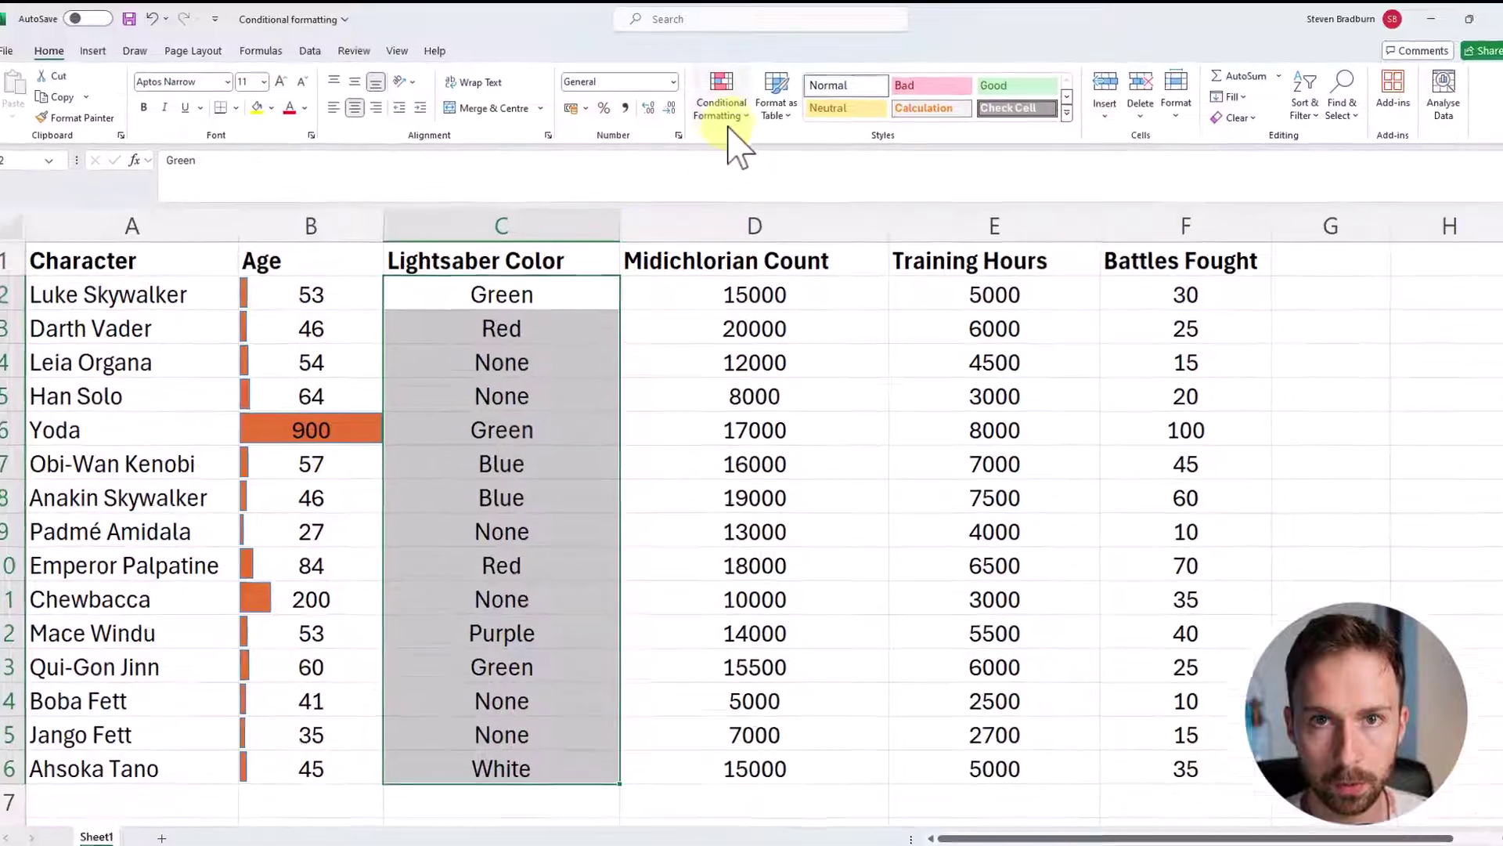
pyautogui.click(727, 122)
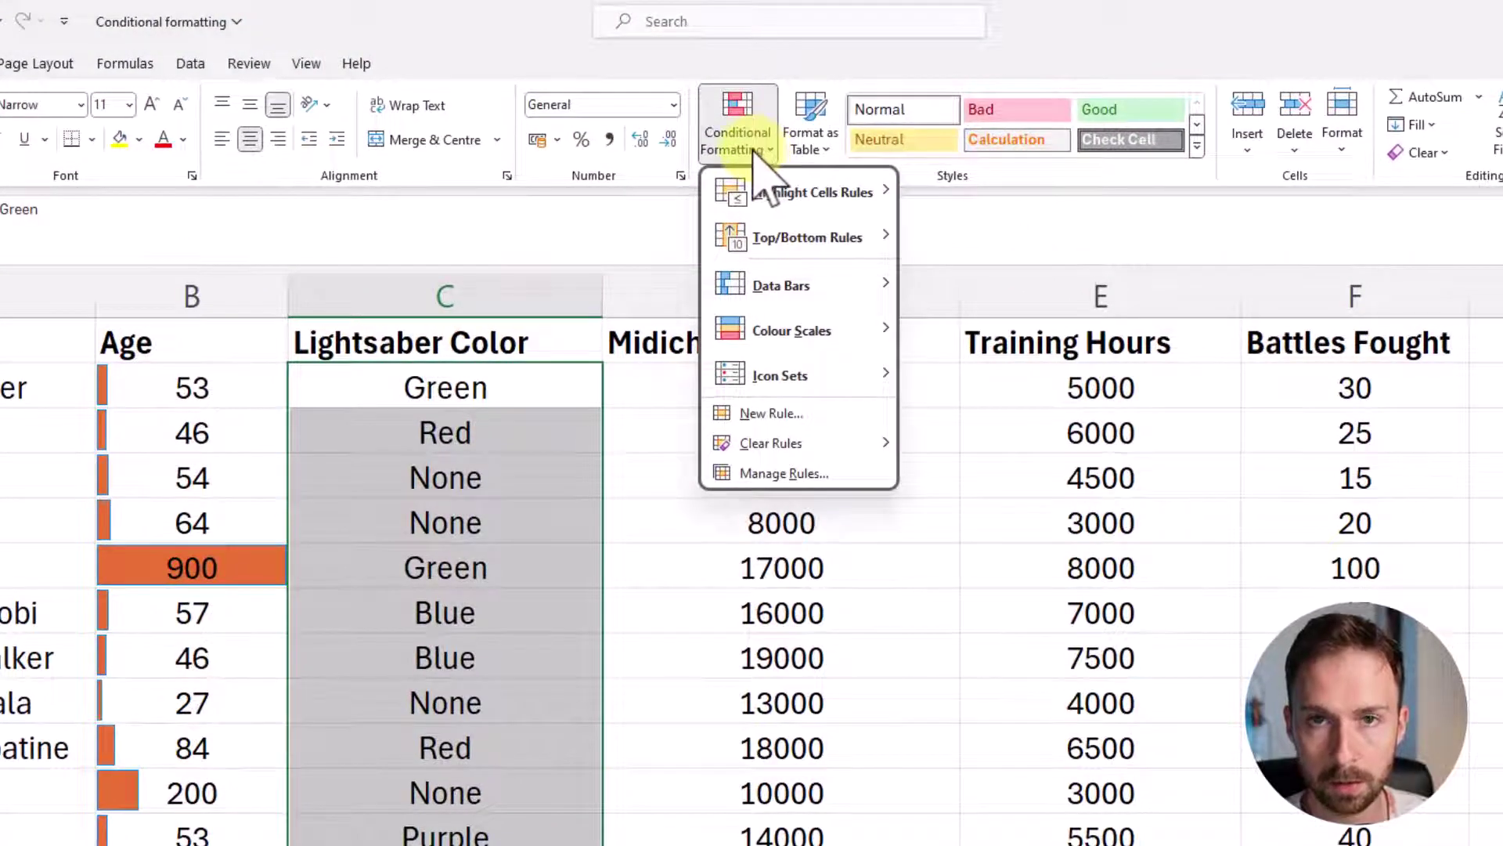
pyautogui.click(767, 413)
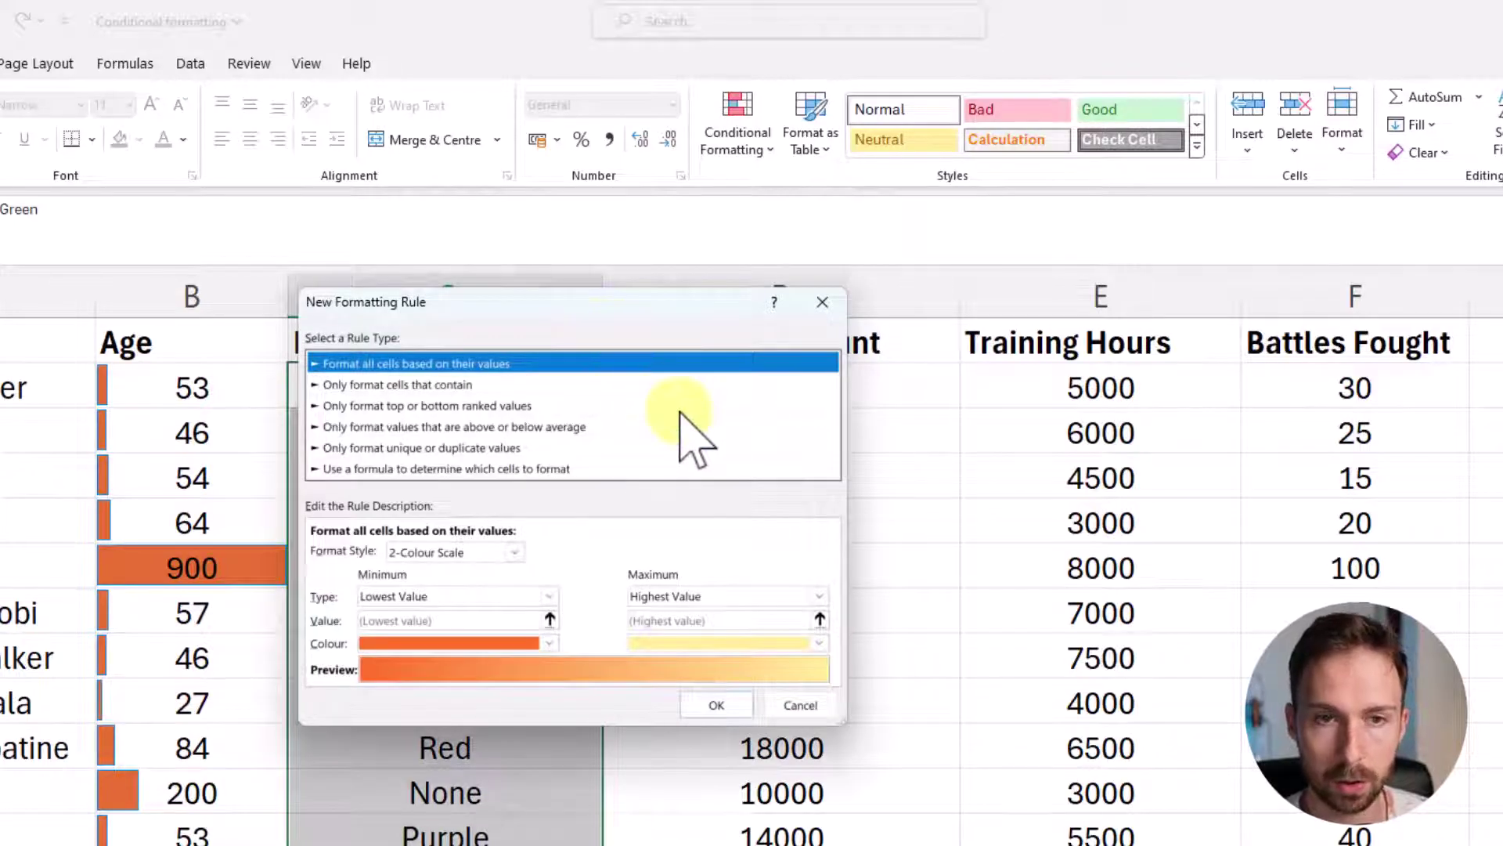
pyautogui.click(383, 386)
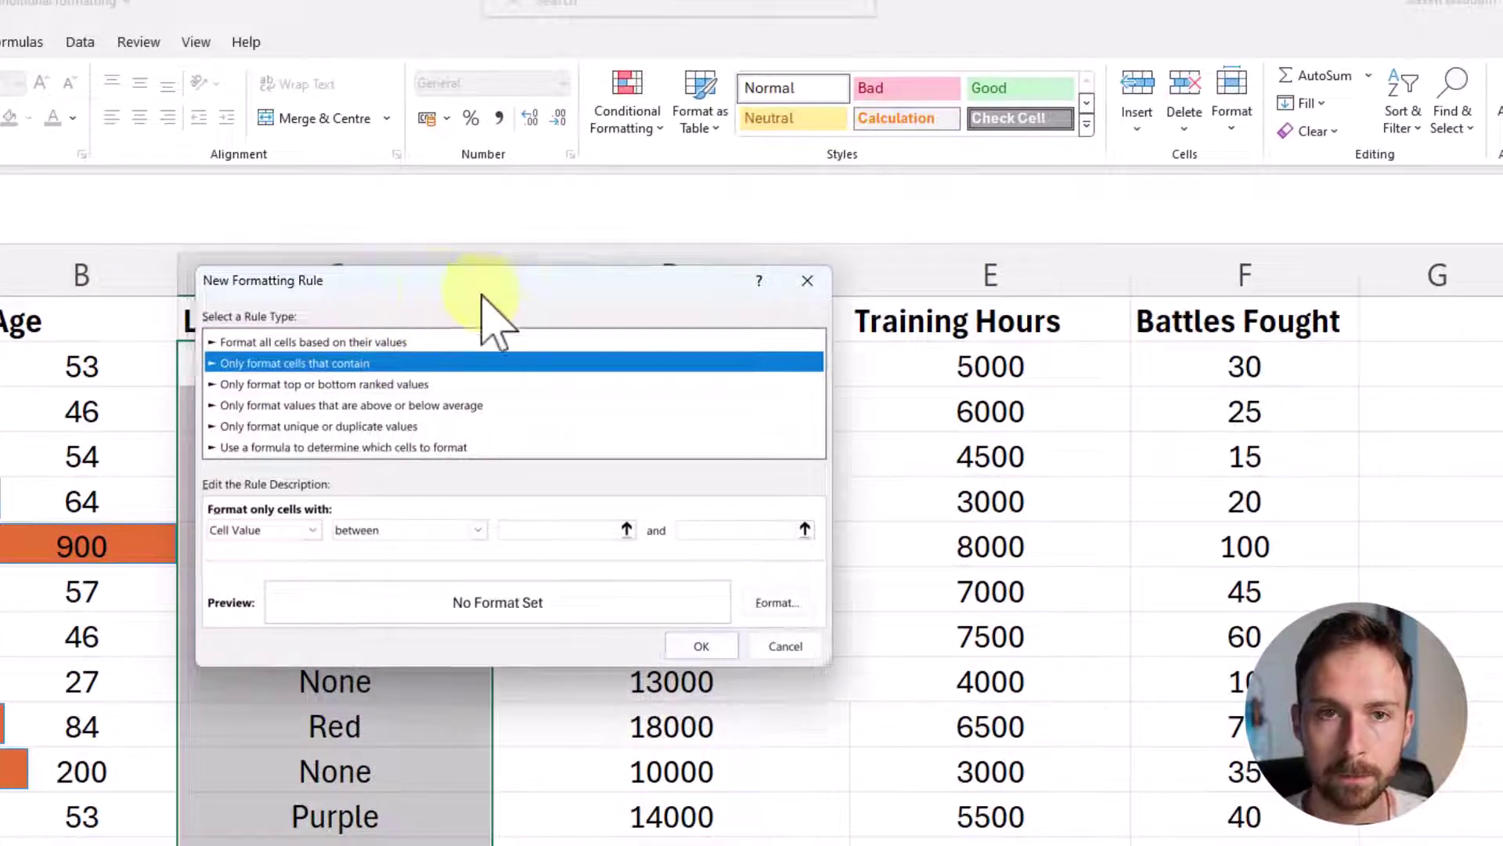
pyautogui.moveTo(470, 290); pyautogui.dragTo(888, 293)
pyautogui.press('Tab')
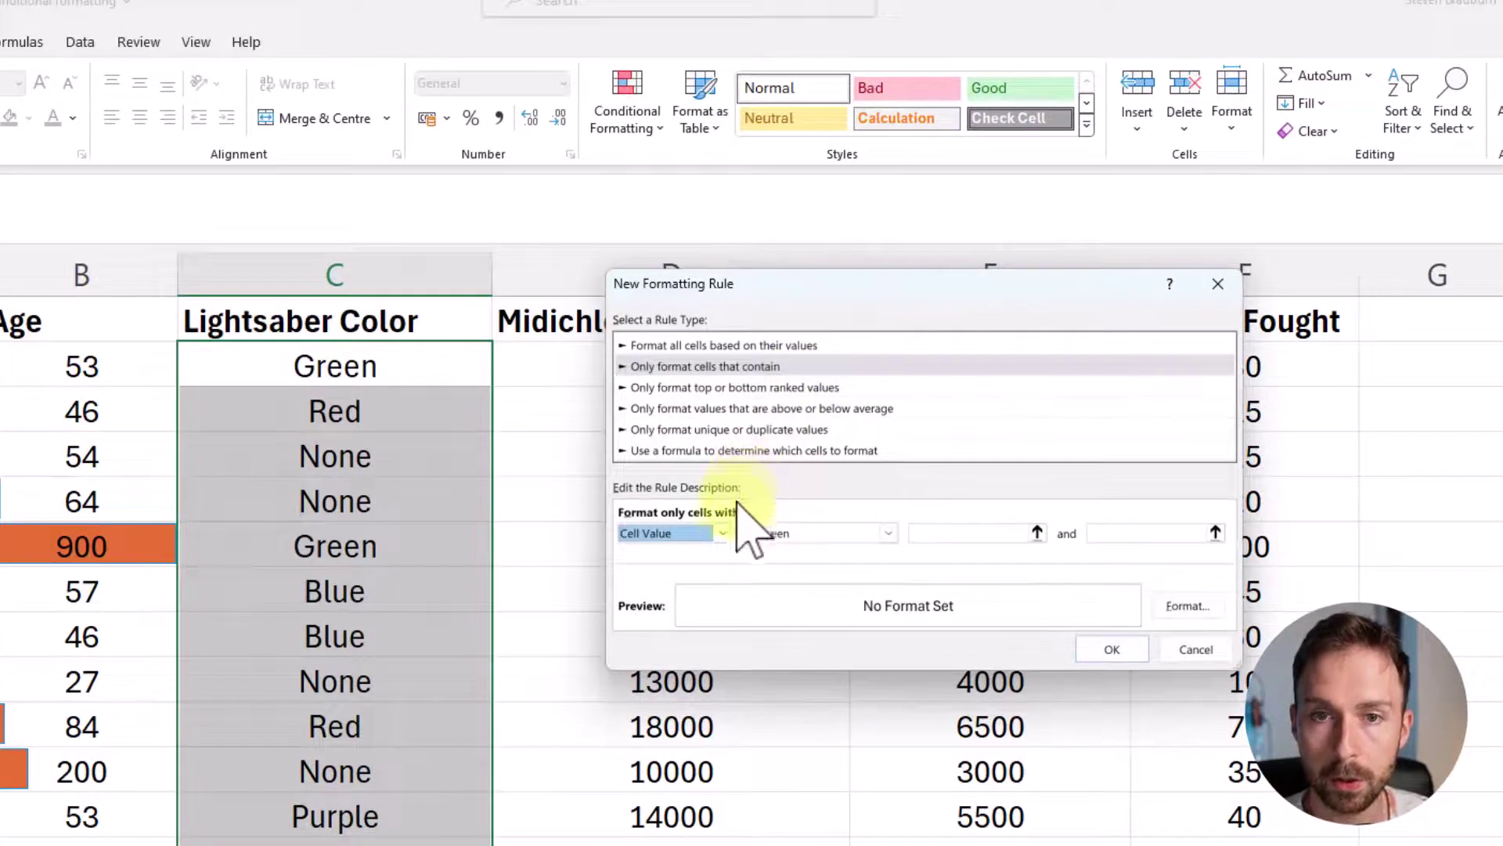
pyautogui.click(722, 534)
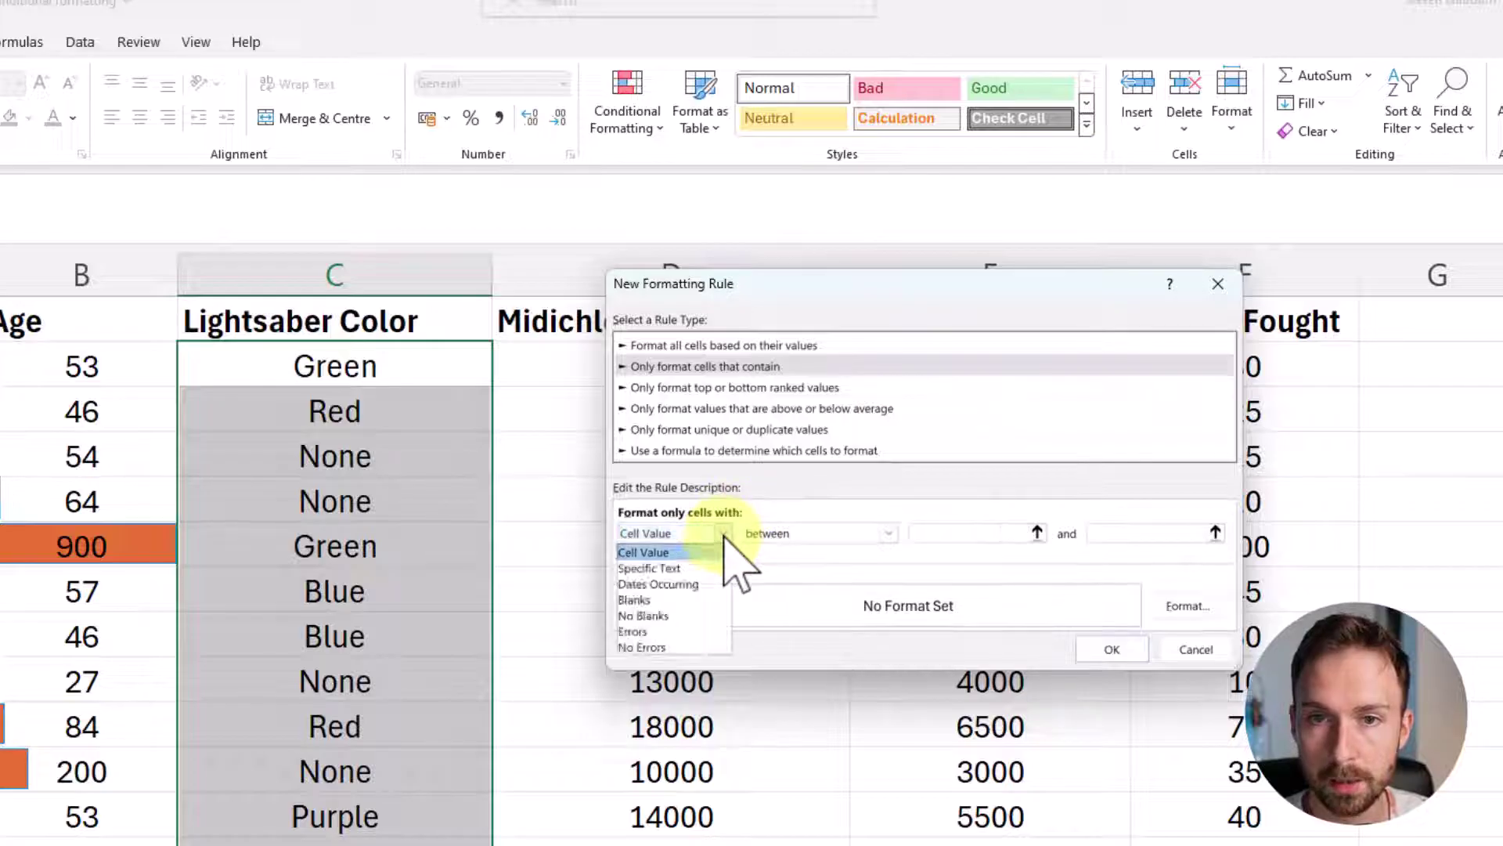
pyautogui.click(699, 570)
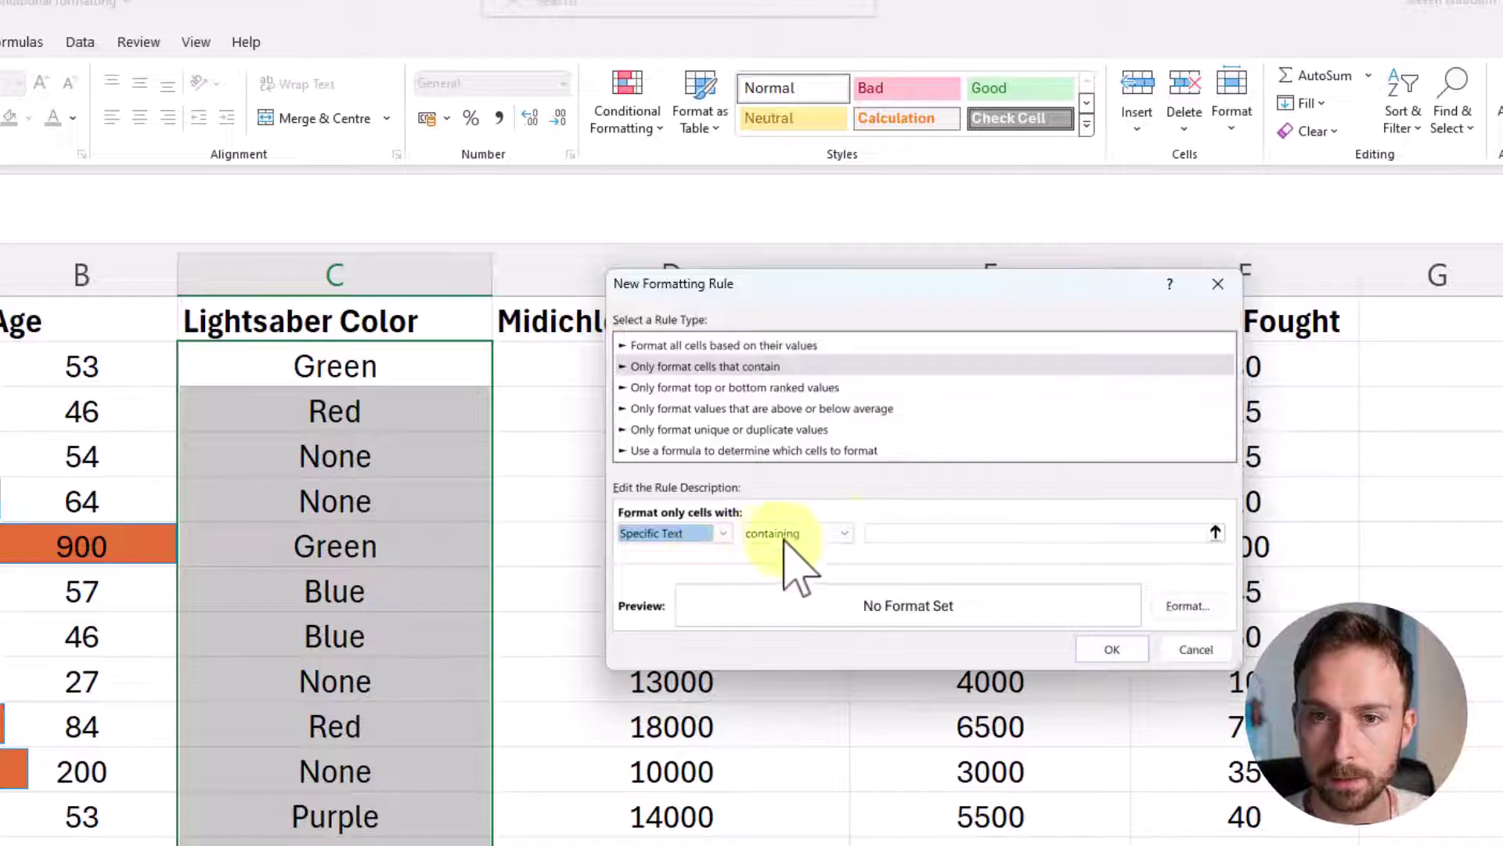
pyautogui.click(843, 534)
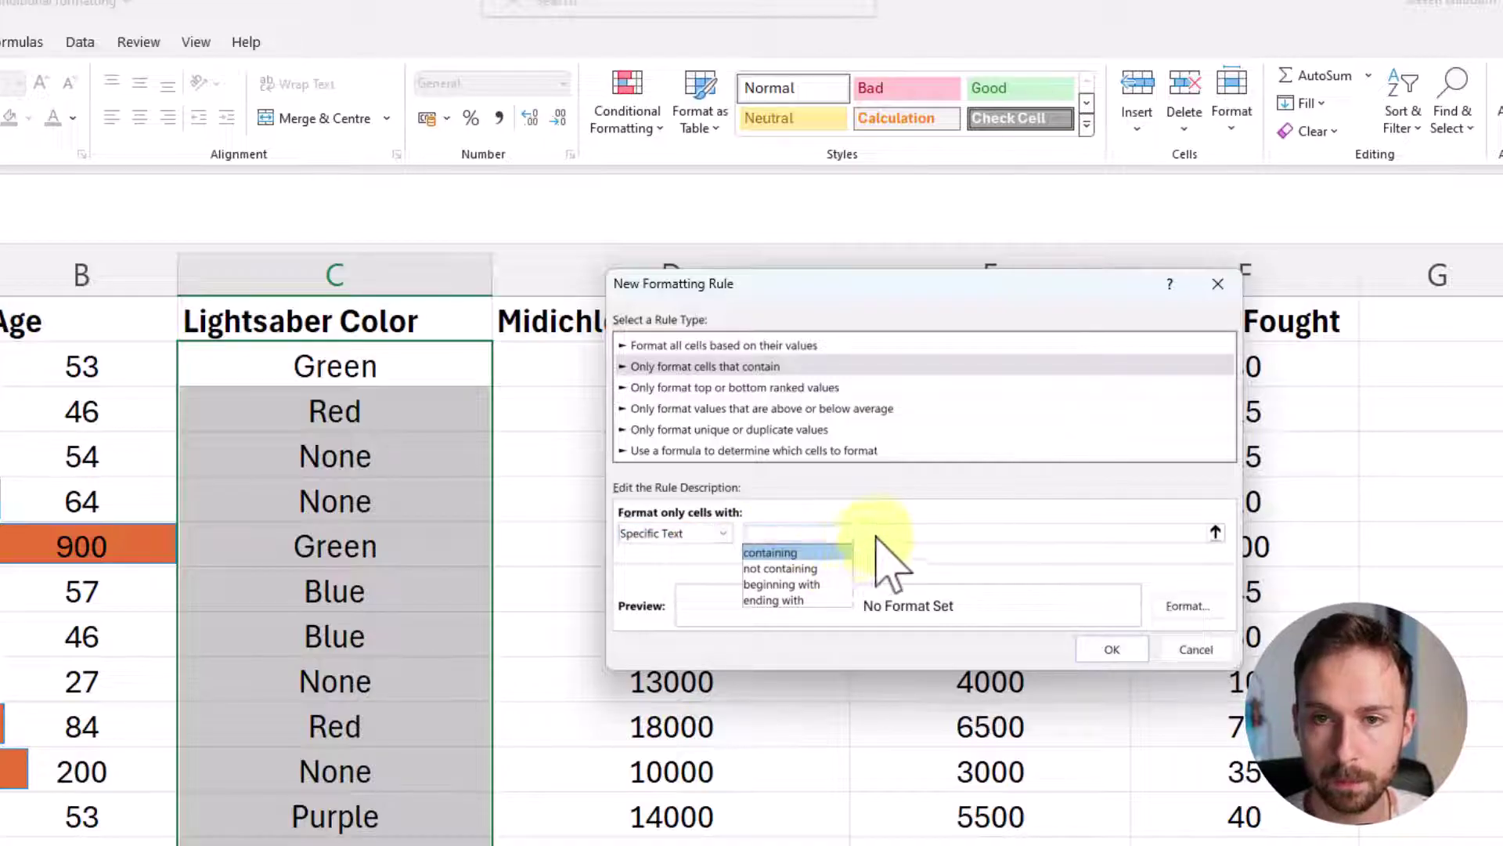
pyautogui.click(877, 535)
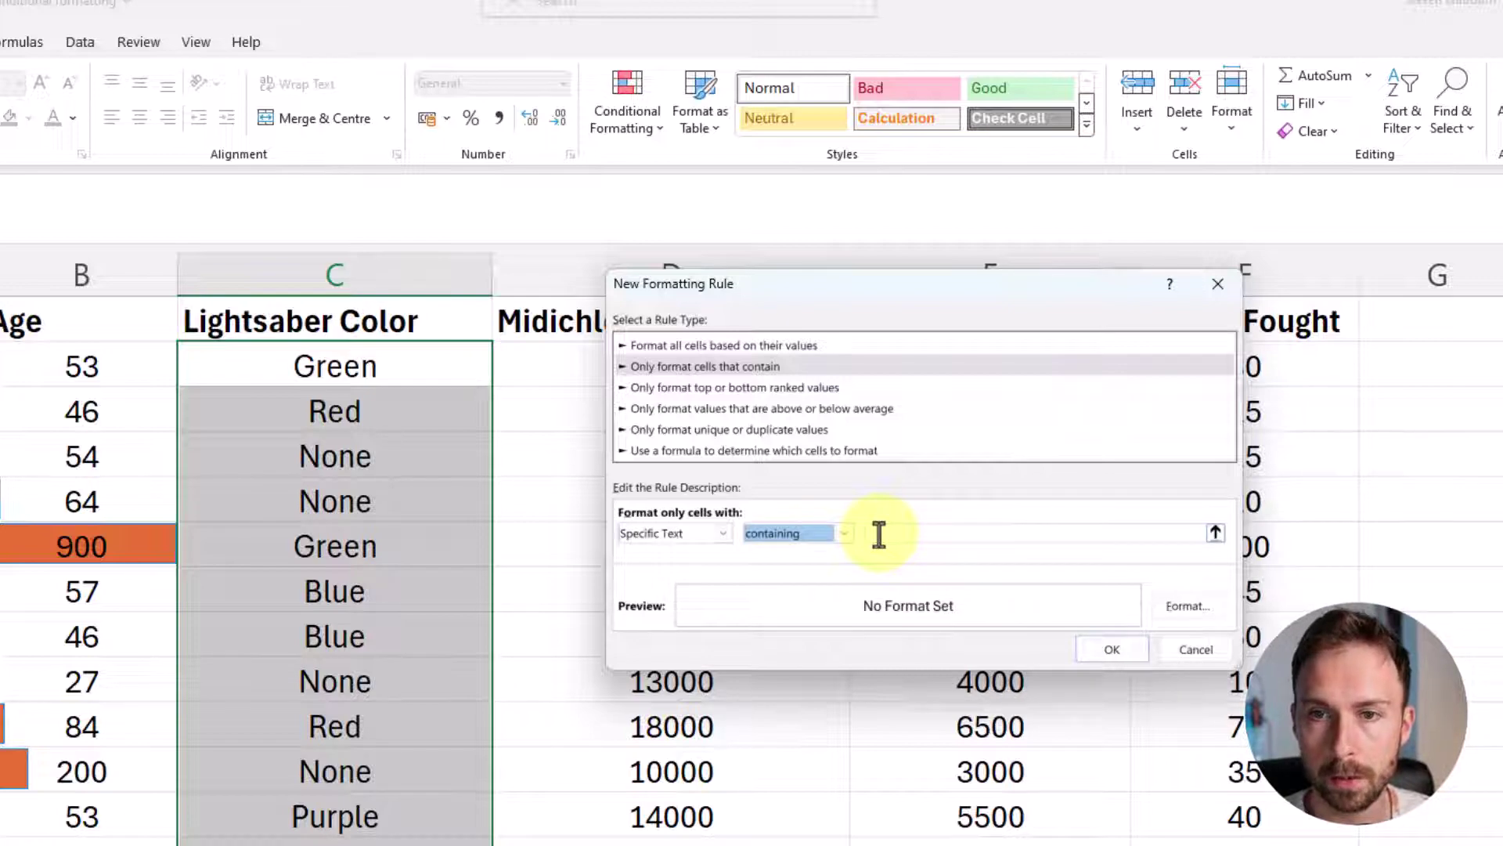
pyautogui.click(878, 535)
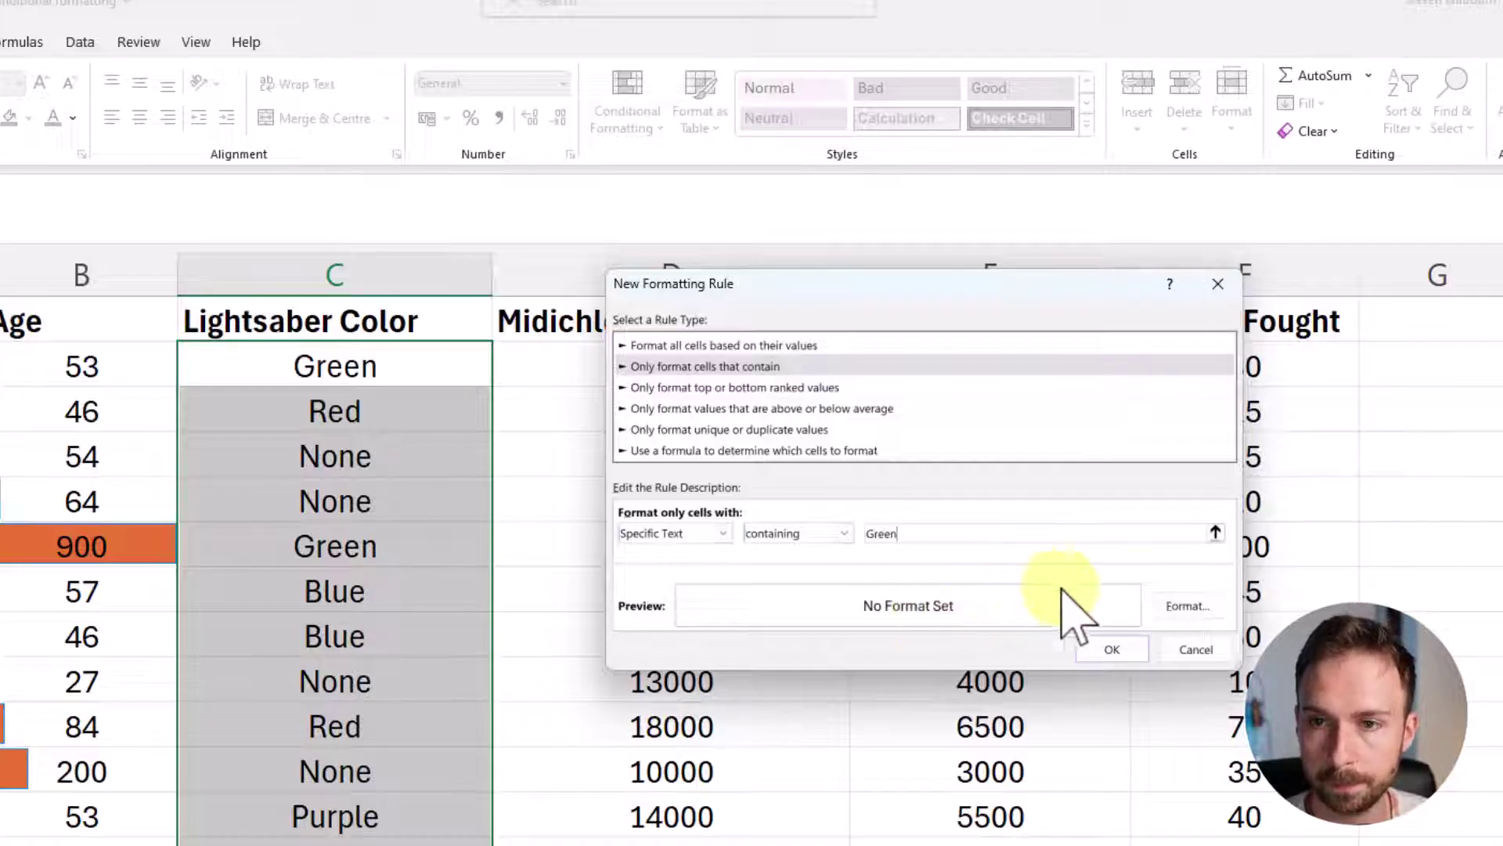
# - Give the "Green" text rule the light green theme font colour and apply it to the lightsaber colours
pyautogui.click(1164, 606)
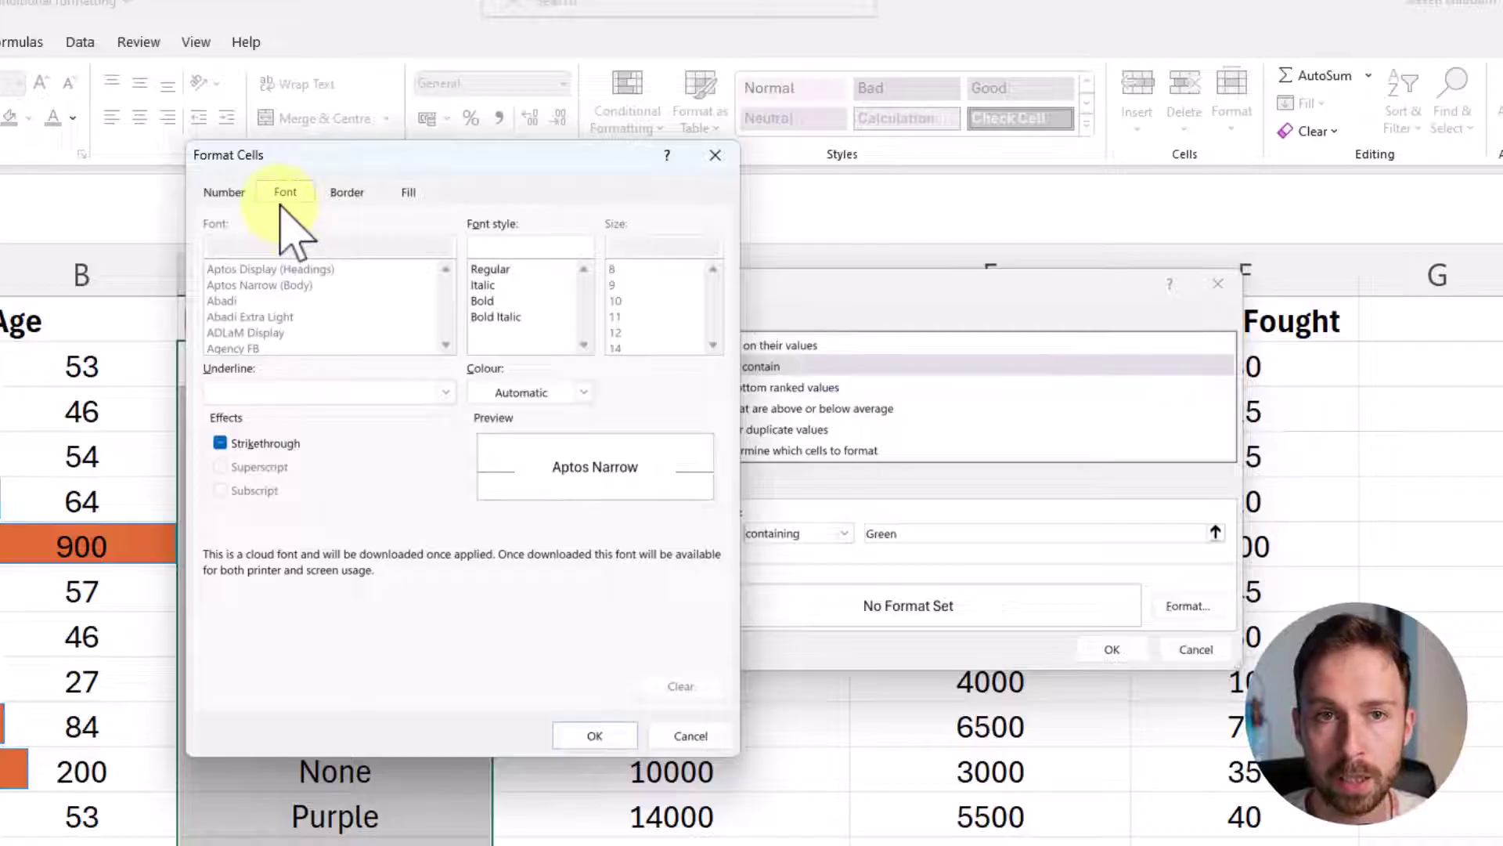
pyautogui.click(371, 195)
pyautogui.click(405, 196)
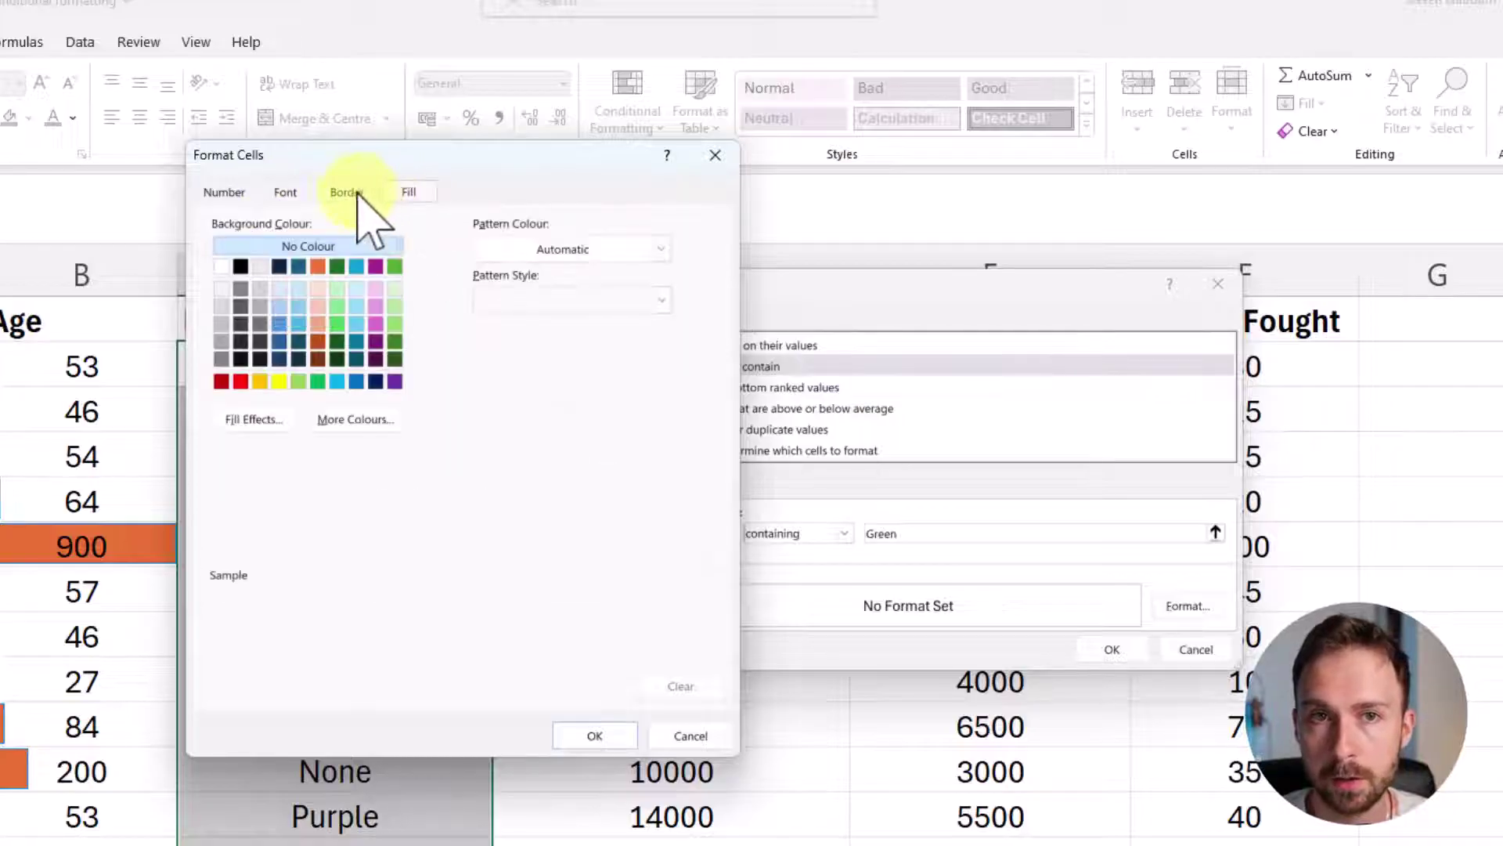
pyautogui.click(339, 195)
pyautogui.click(305, 196)
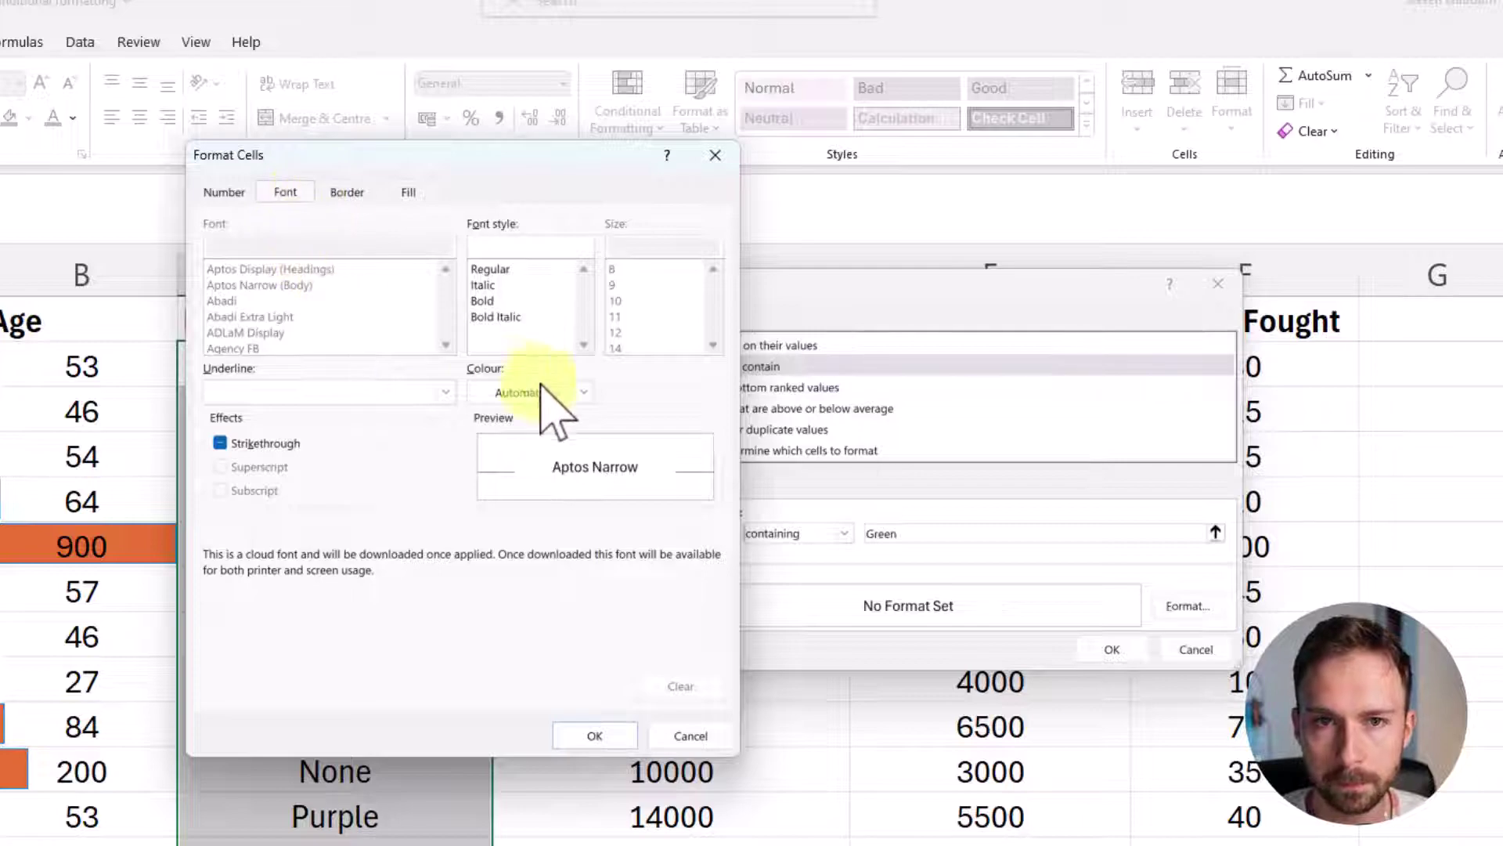
pyautogui.click(584, 393)
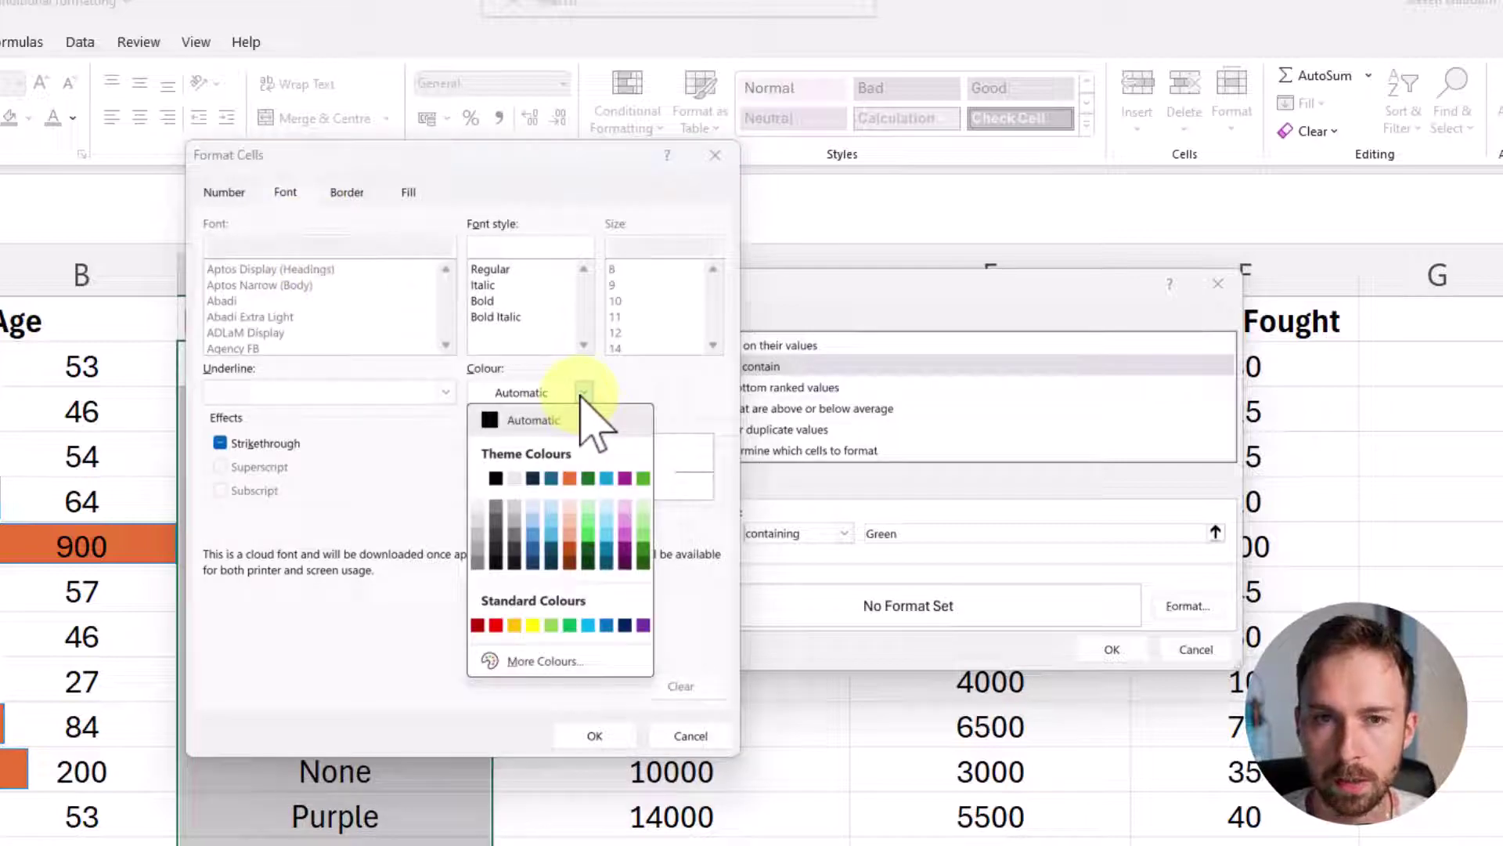
pyautogui.click(643, 477)
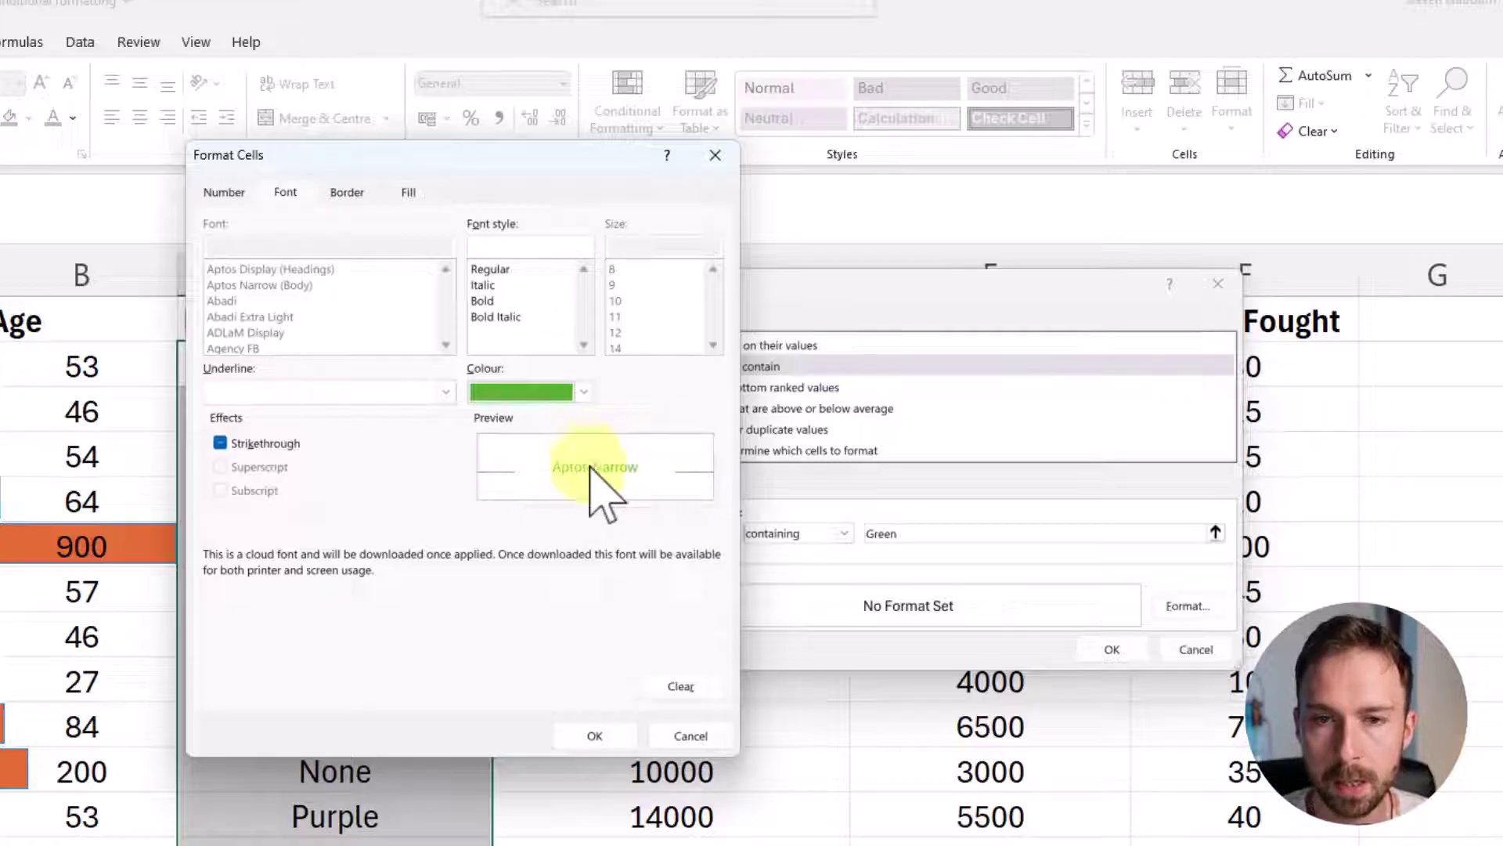
pyautogui.click(595, 736)
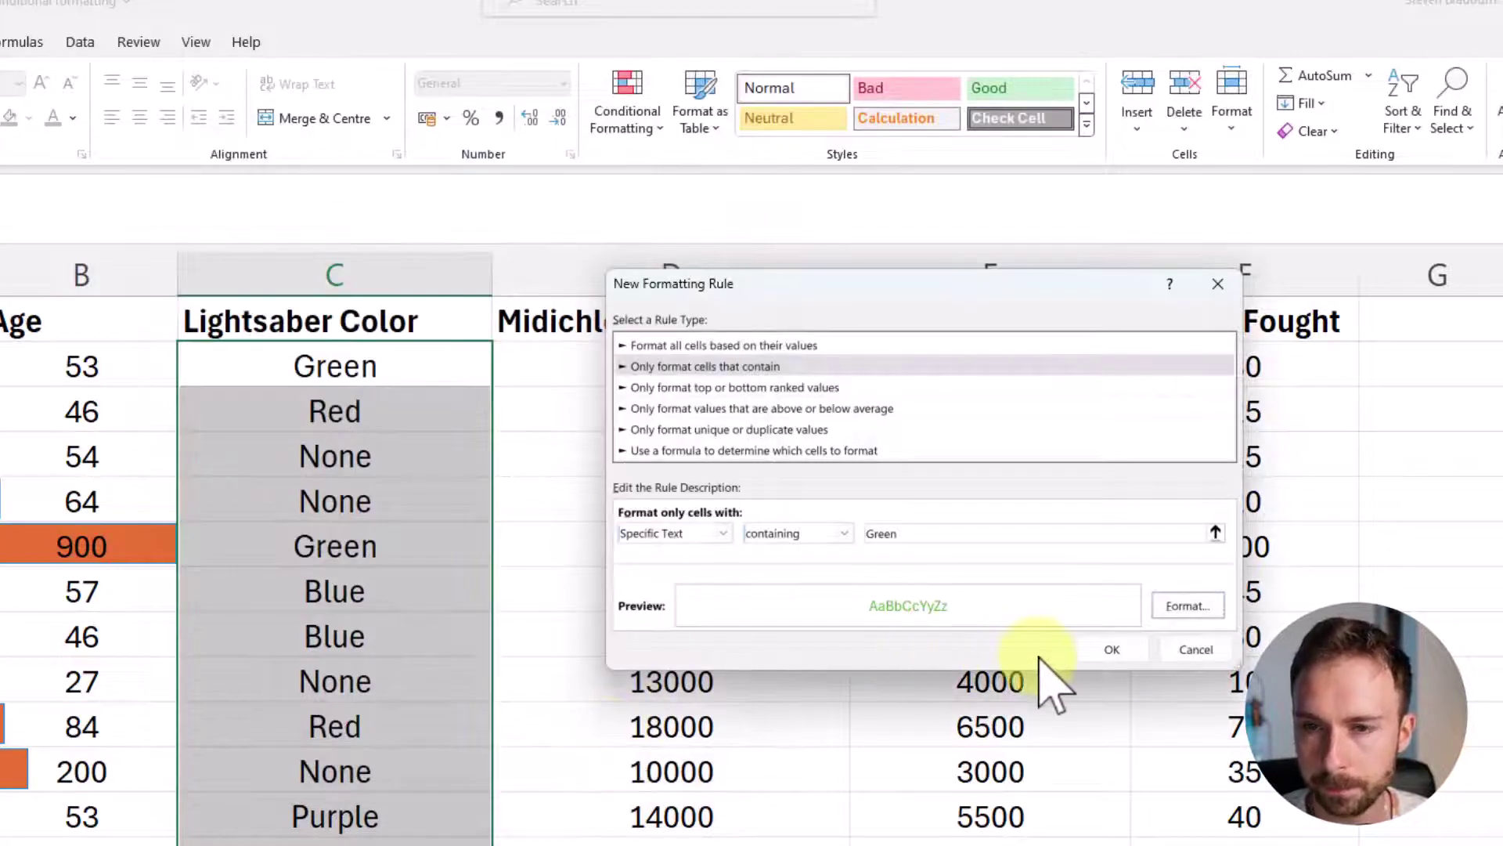
pyautogui.click(1106, 652)
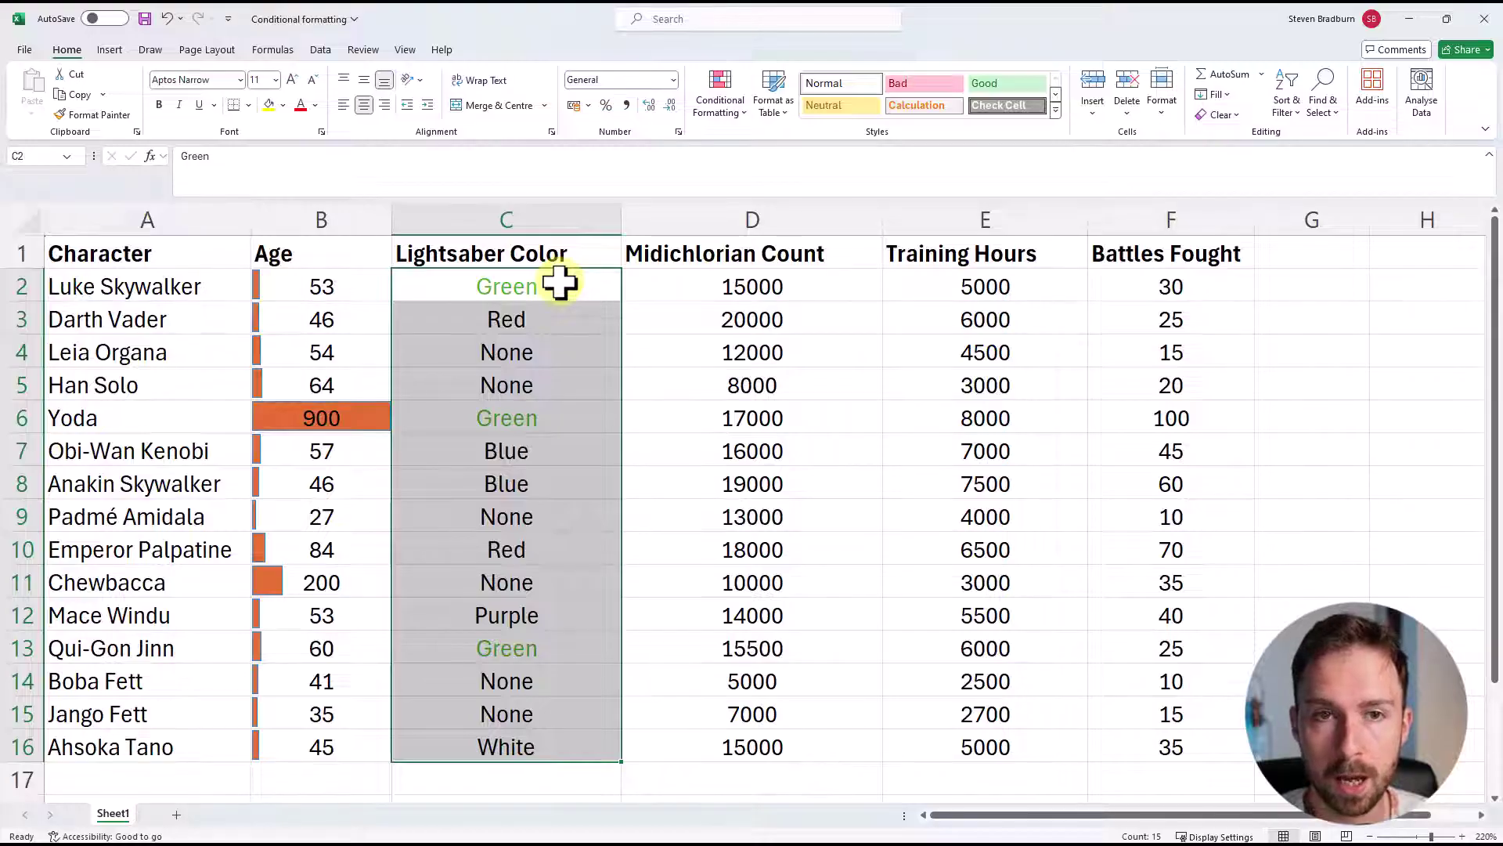
# - Start another formatting rule on C2:C16 for cells with specific text containing "Red"
pyautogui.click(560, 310)
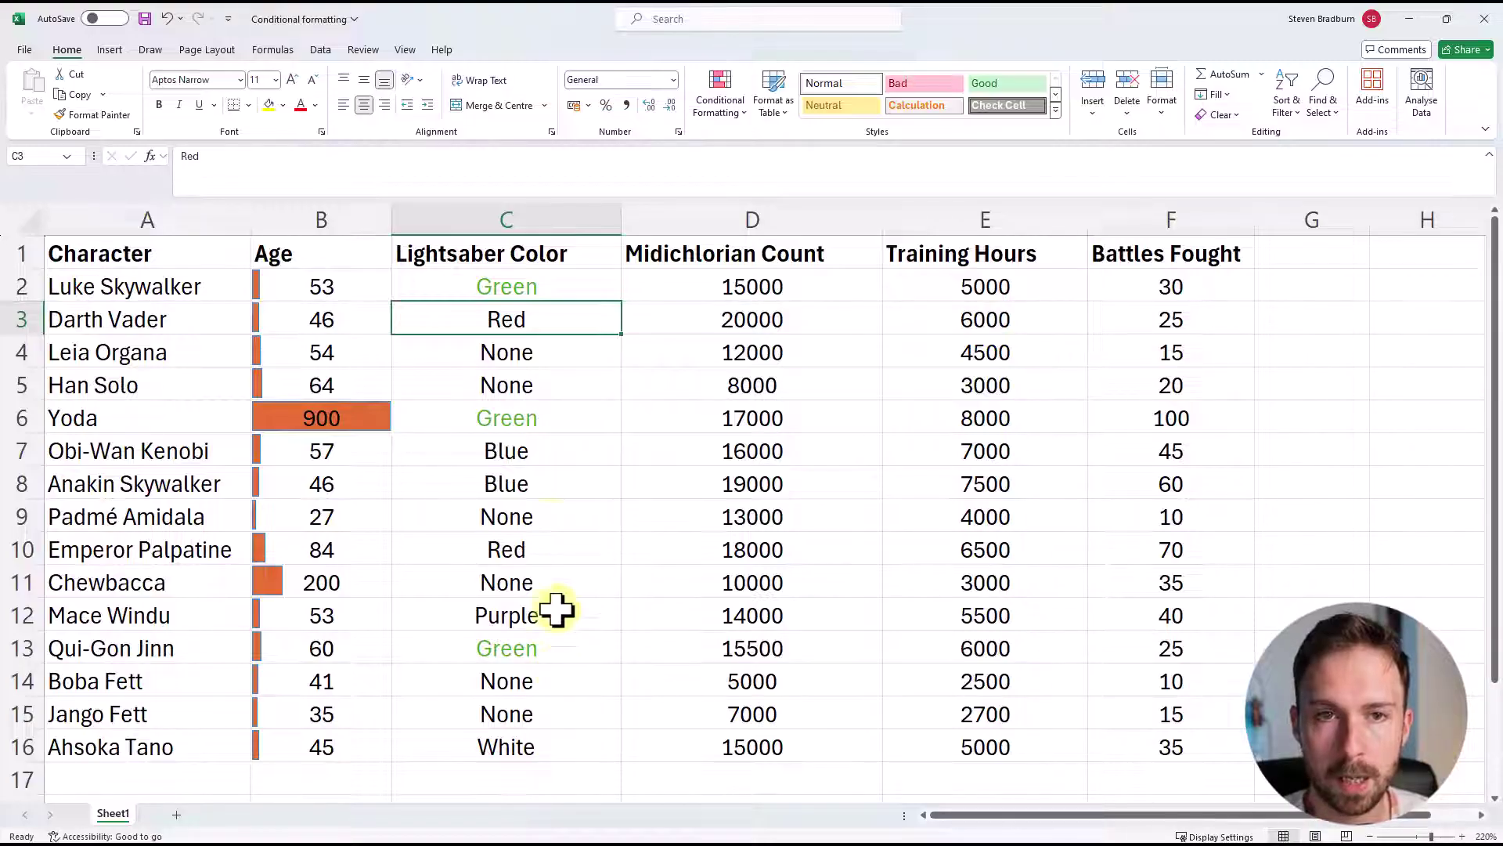
pyautogui.click(554, 289)
pyautogui.moveTo(555, 289); pyautogui.dragTo(569, 745)
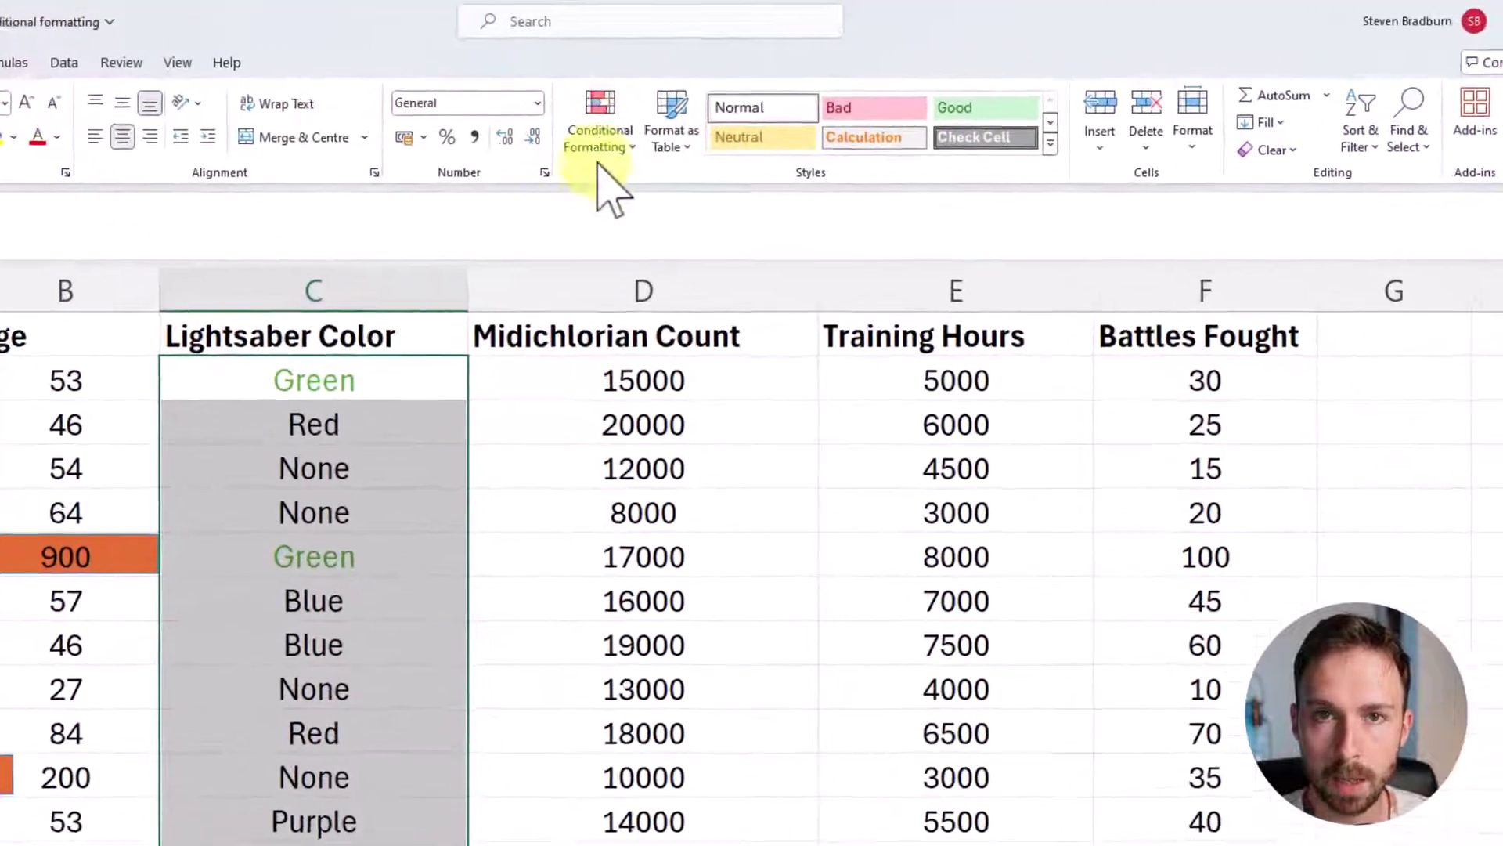
pyautogui.click(600, 141)
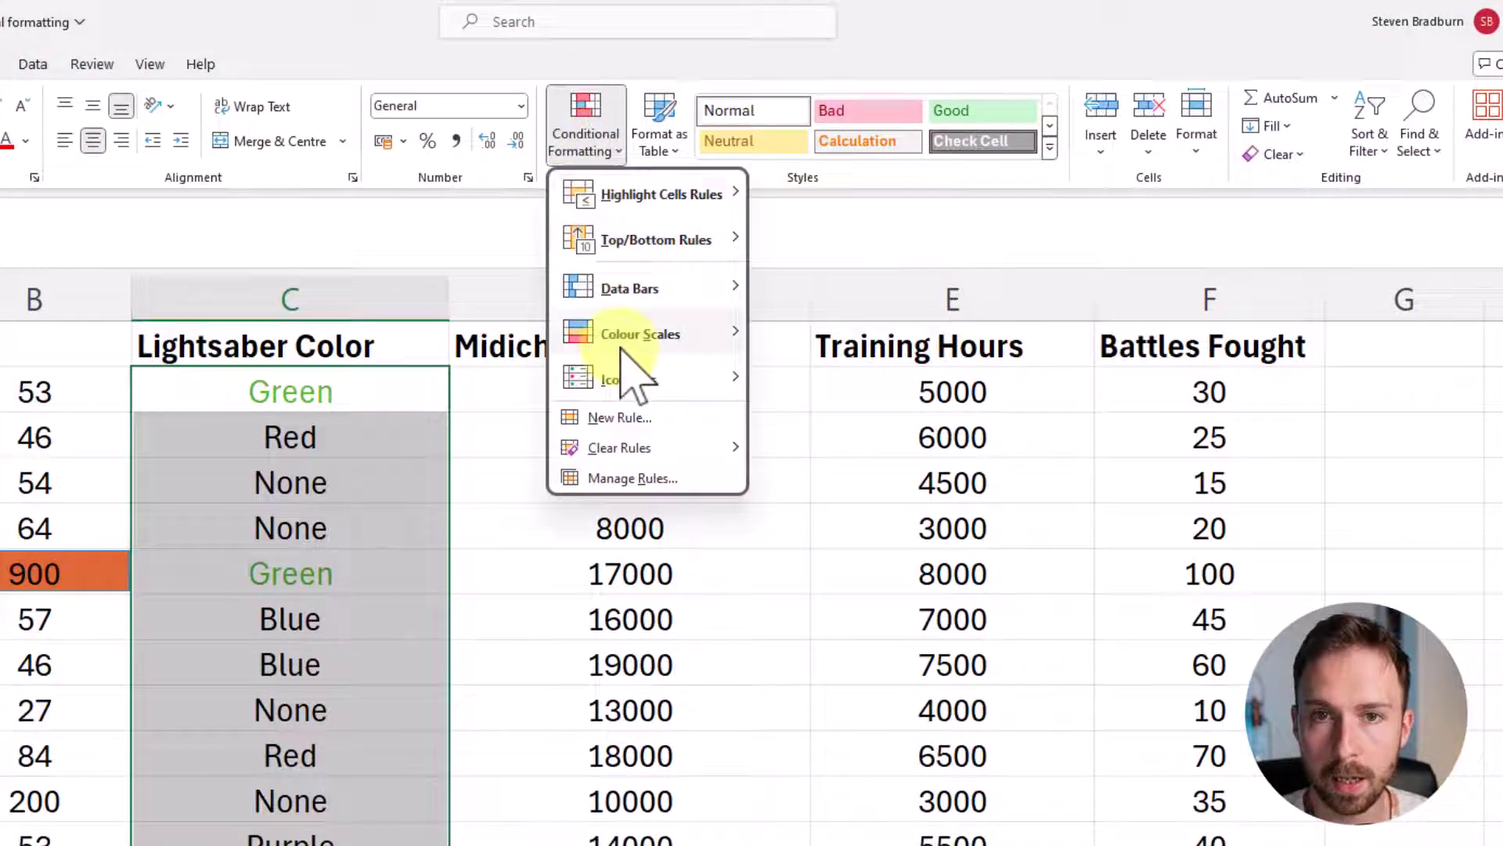
pyautogui.click(627, 417)
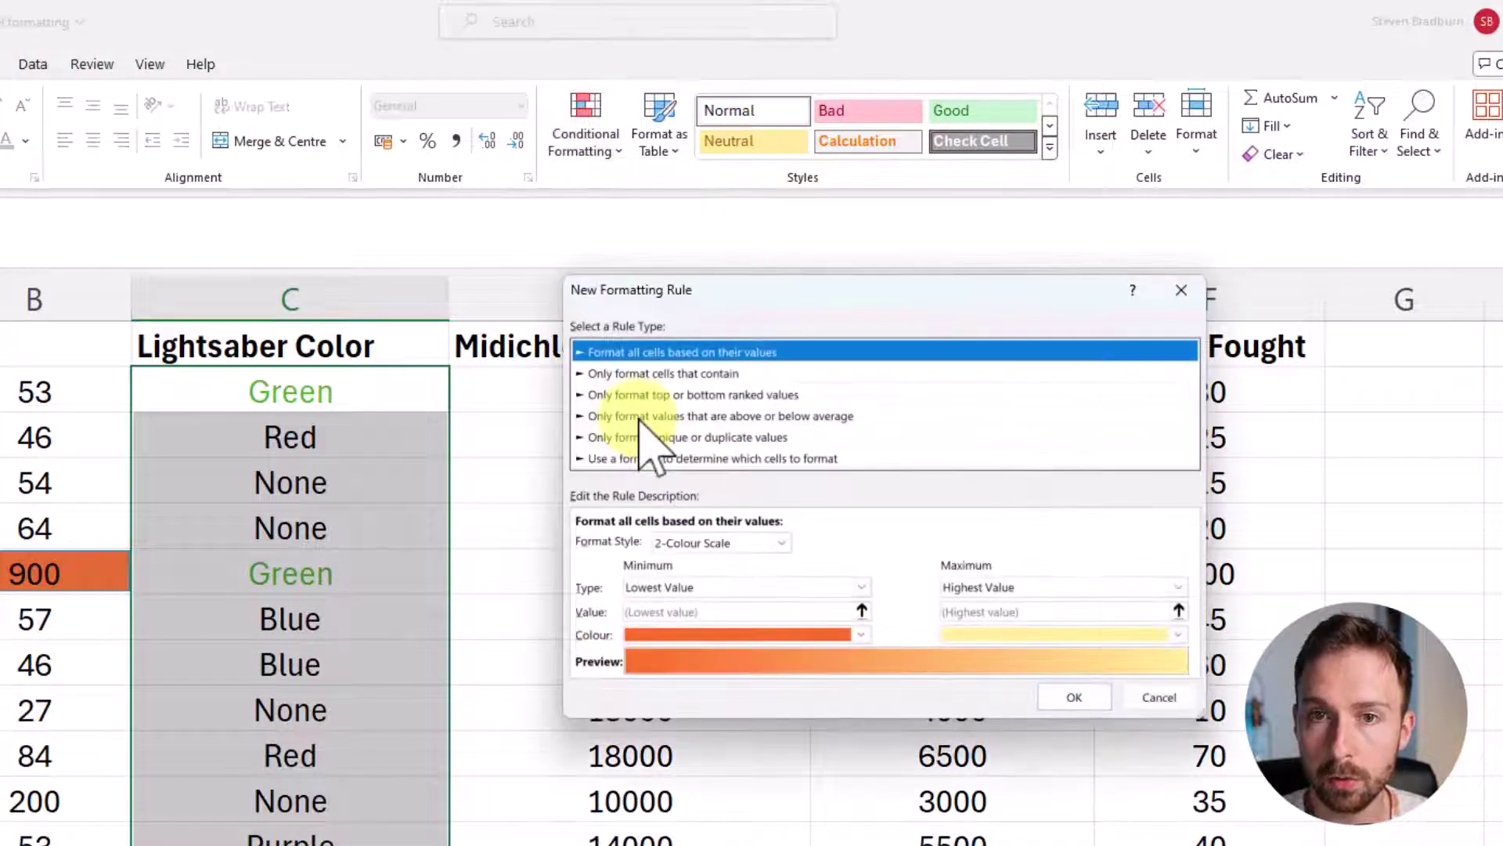
pyautogui.click(661, 375)
pyautogui.click(678, 542)
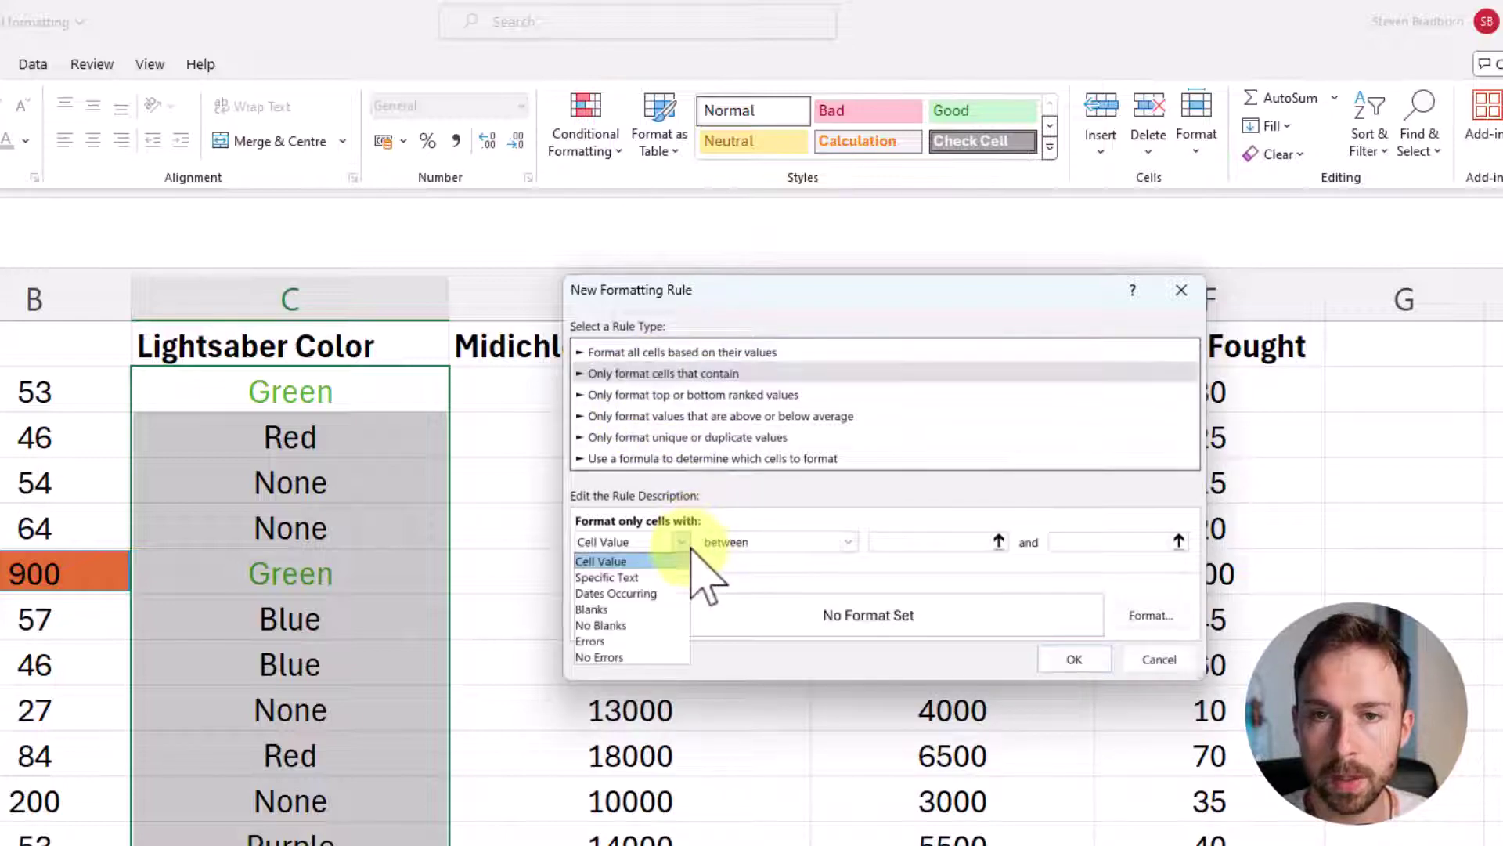
pyautogui.click(675, 580)
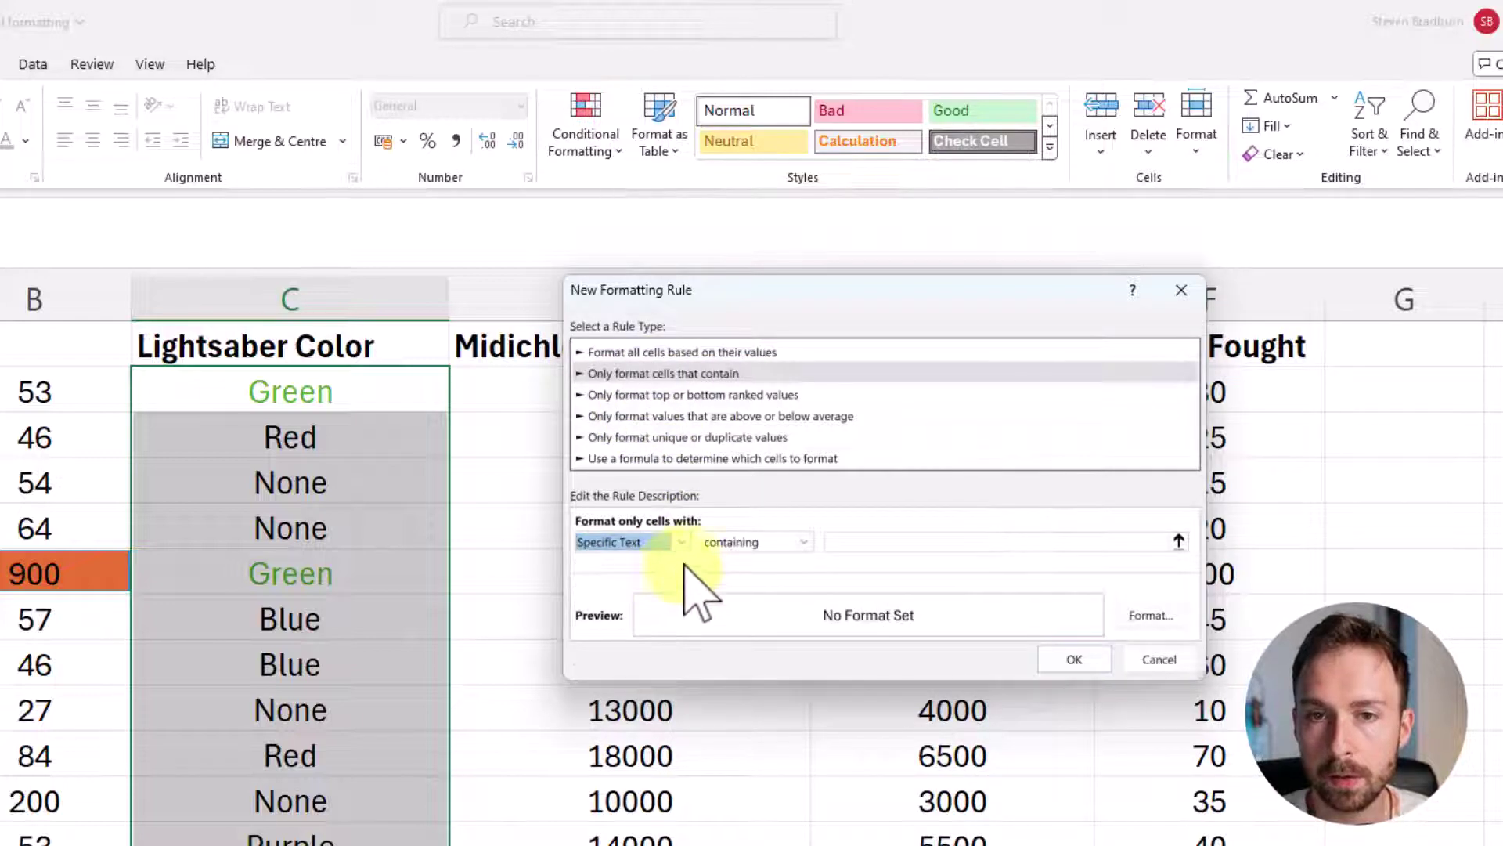
pyautogui.click(844, 544)
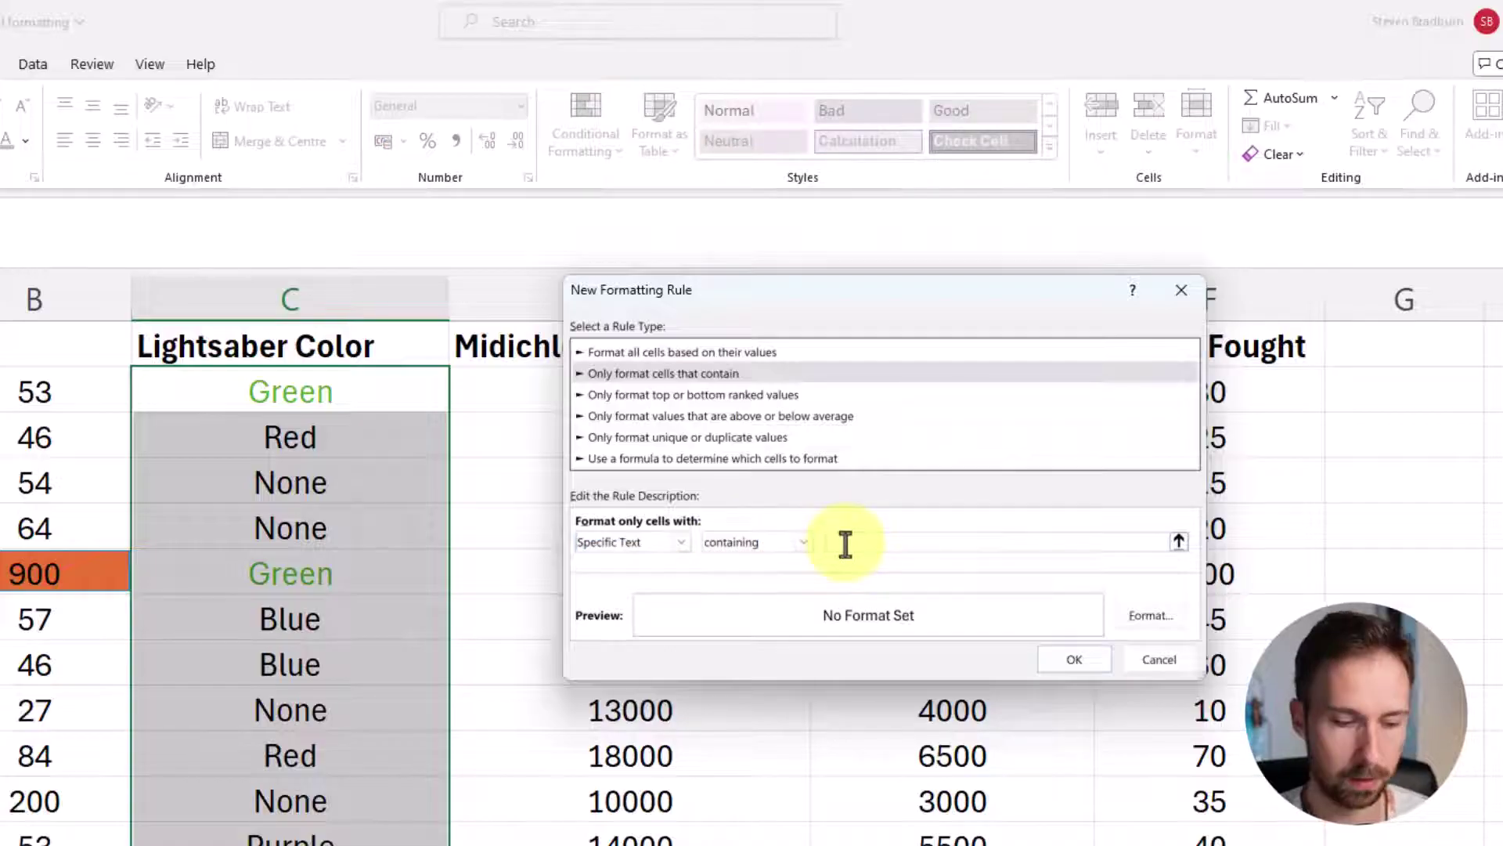
pyautogui.write('Red')
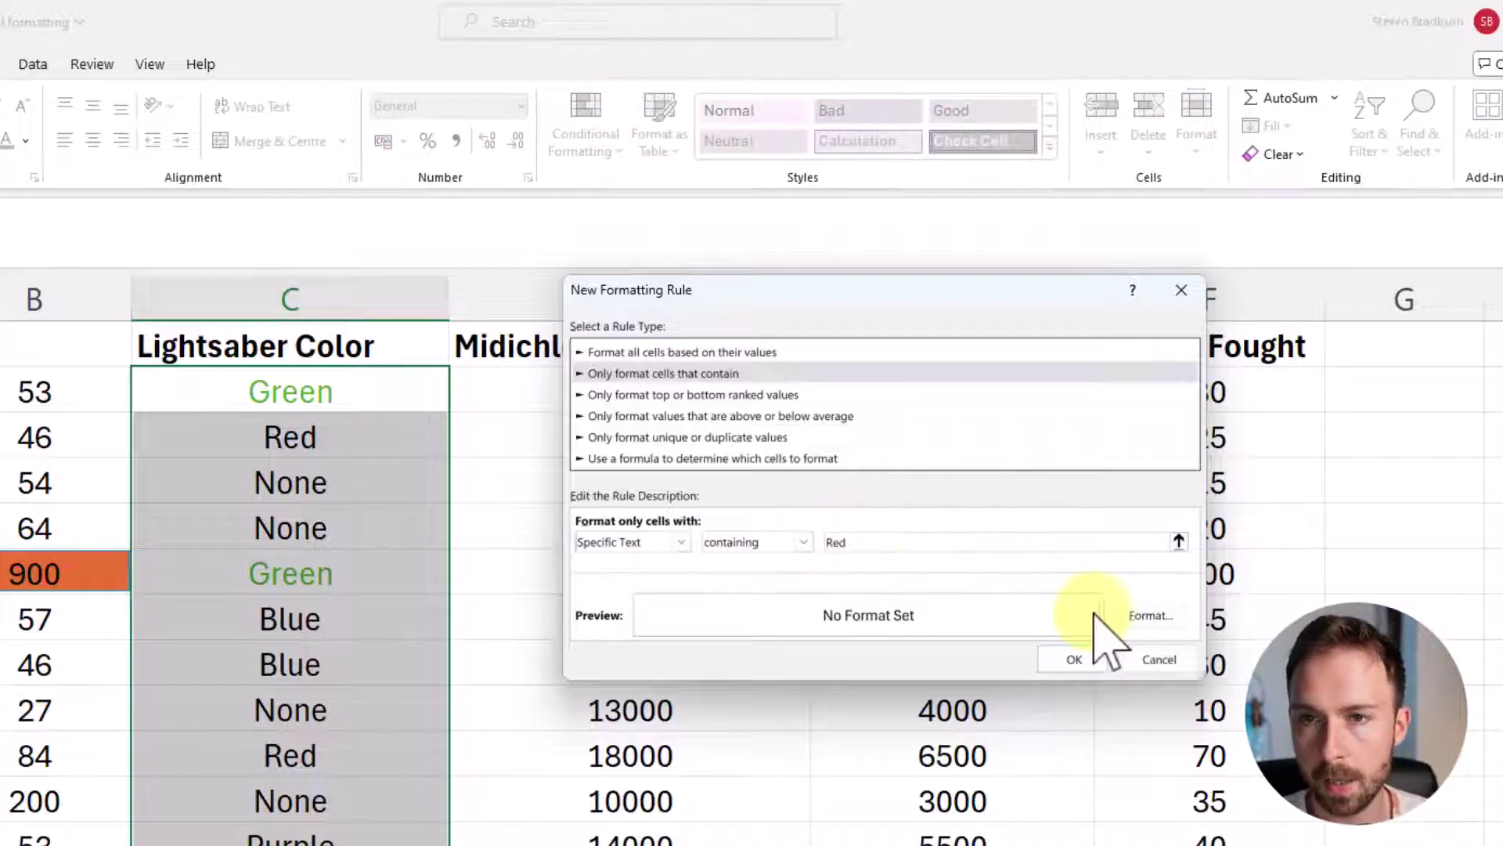
# - Give the "Red" text rule the standard red font colour and apply it
pyautogui.click(1150, 615)
pyautogui.click(1007, 404)
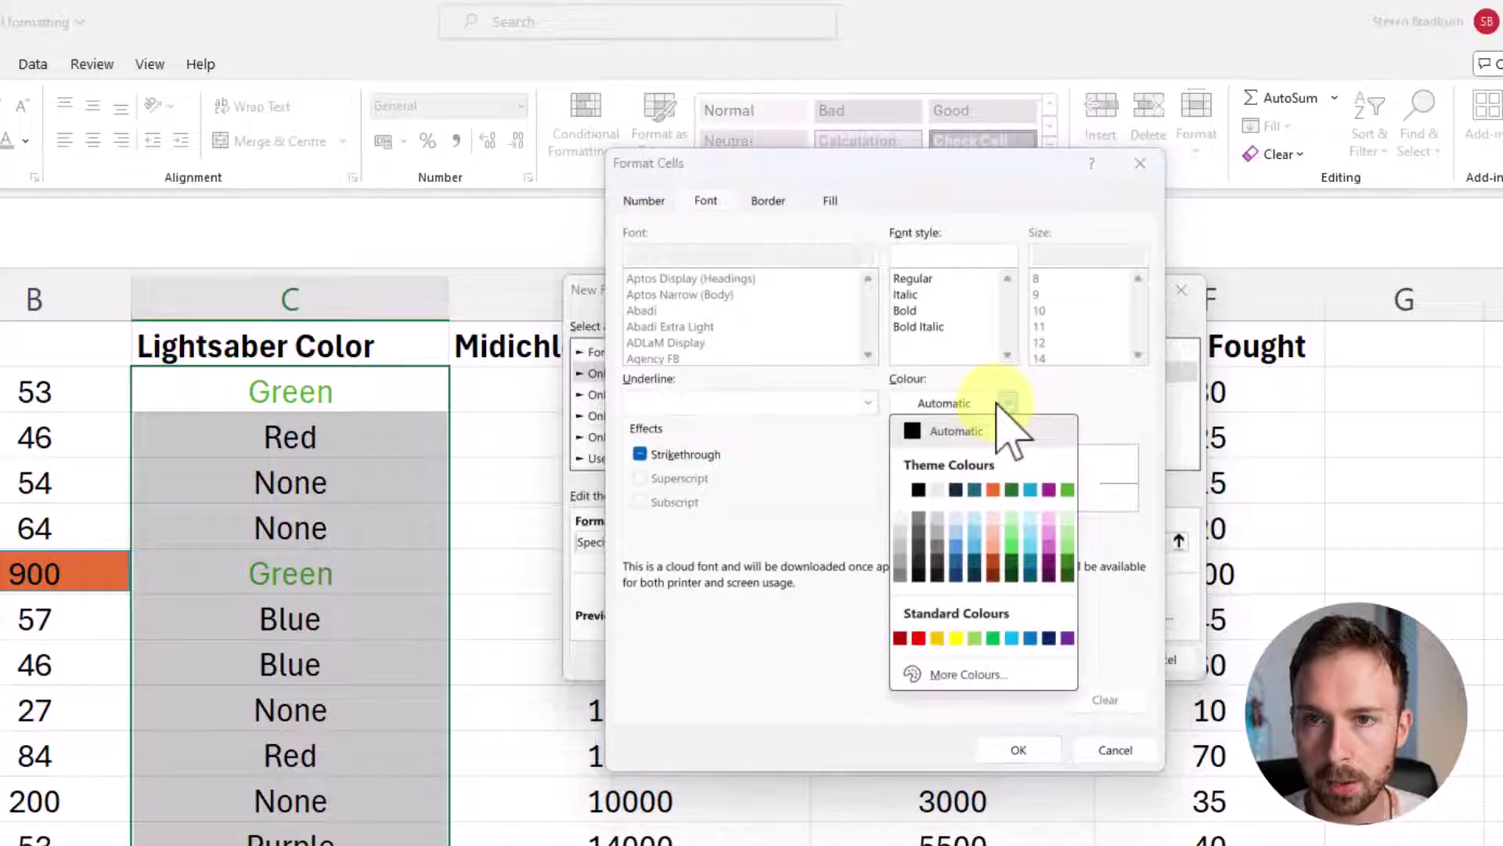
pyautogui.click(920, 638)
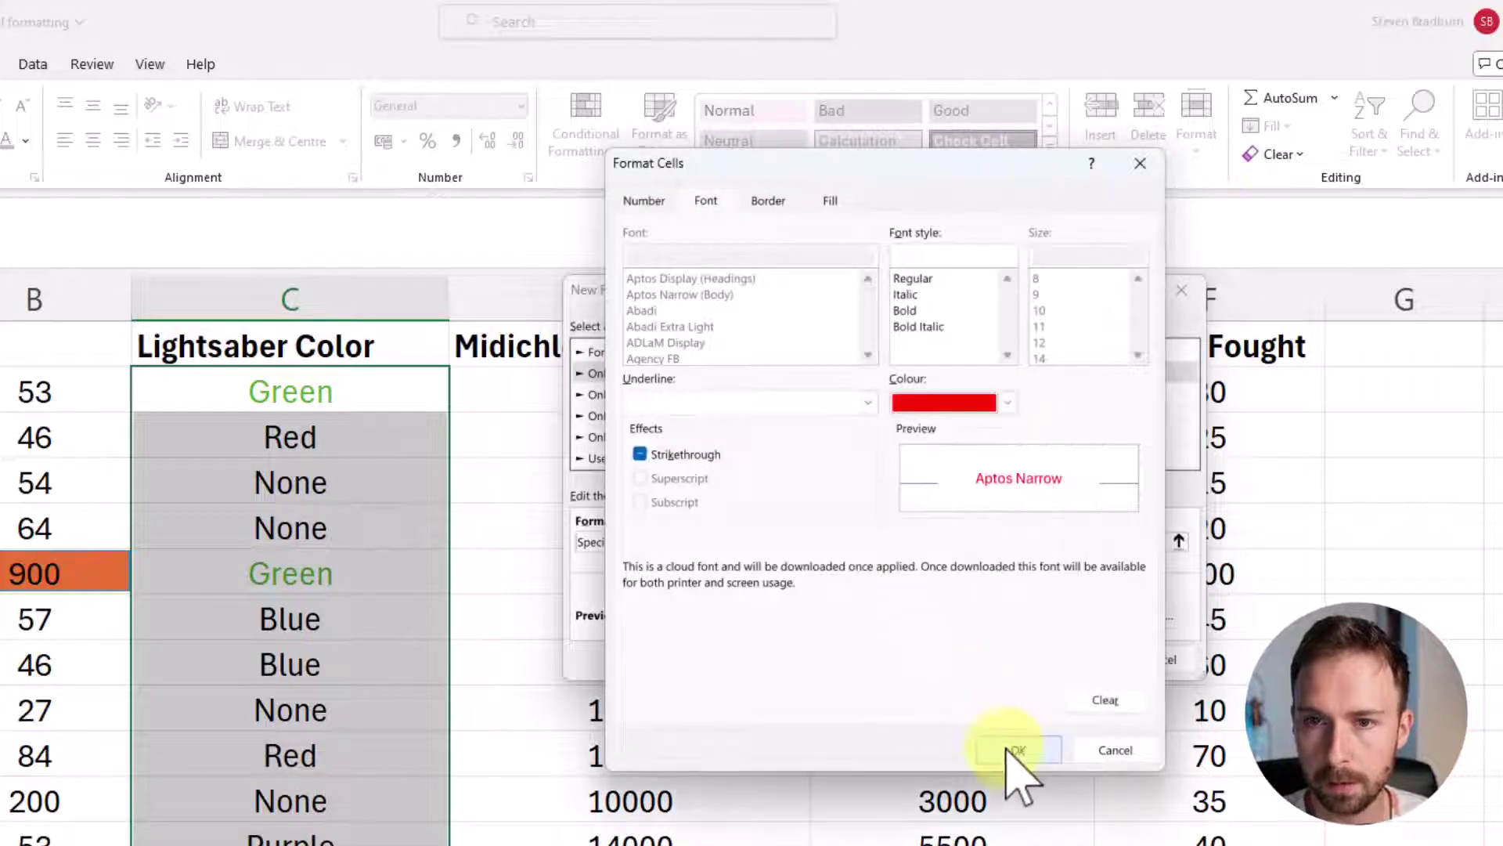
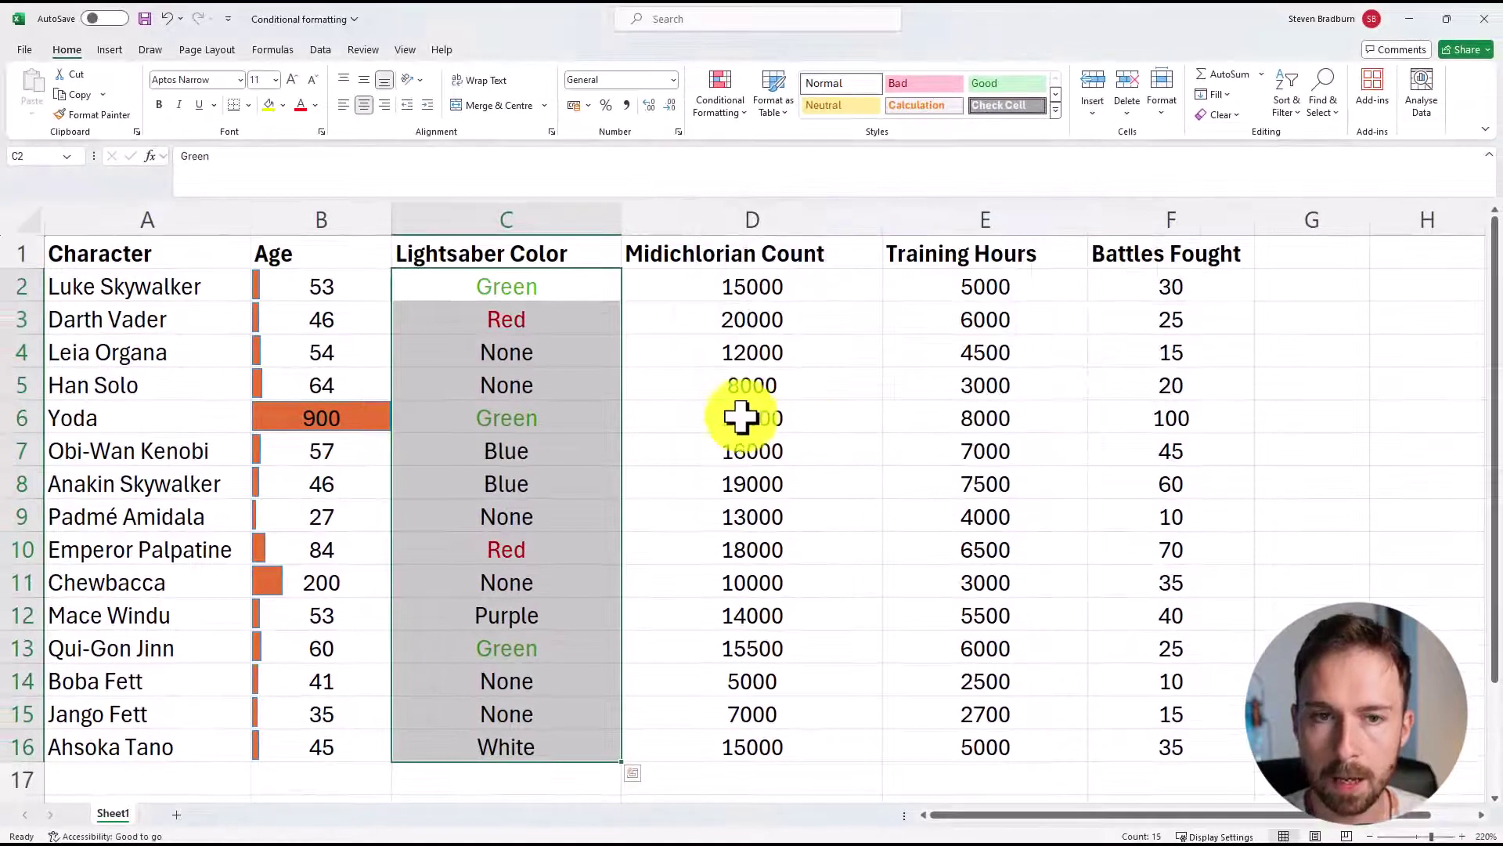
# - Review the conditional formatting rules for the lightsaber colours in the Rules Manager, including their order, formats and ranges
pyautogui.click(732, 109)
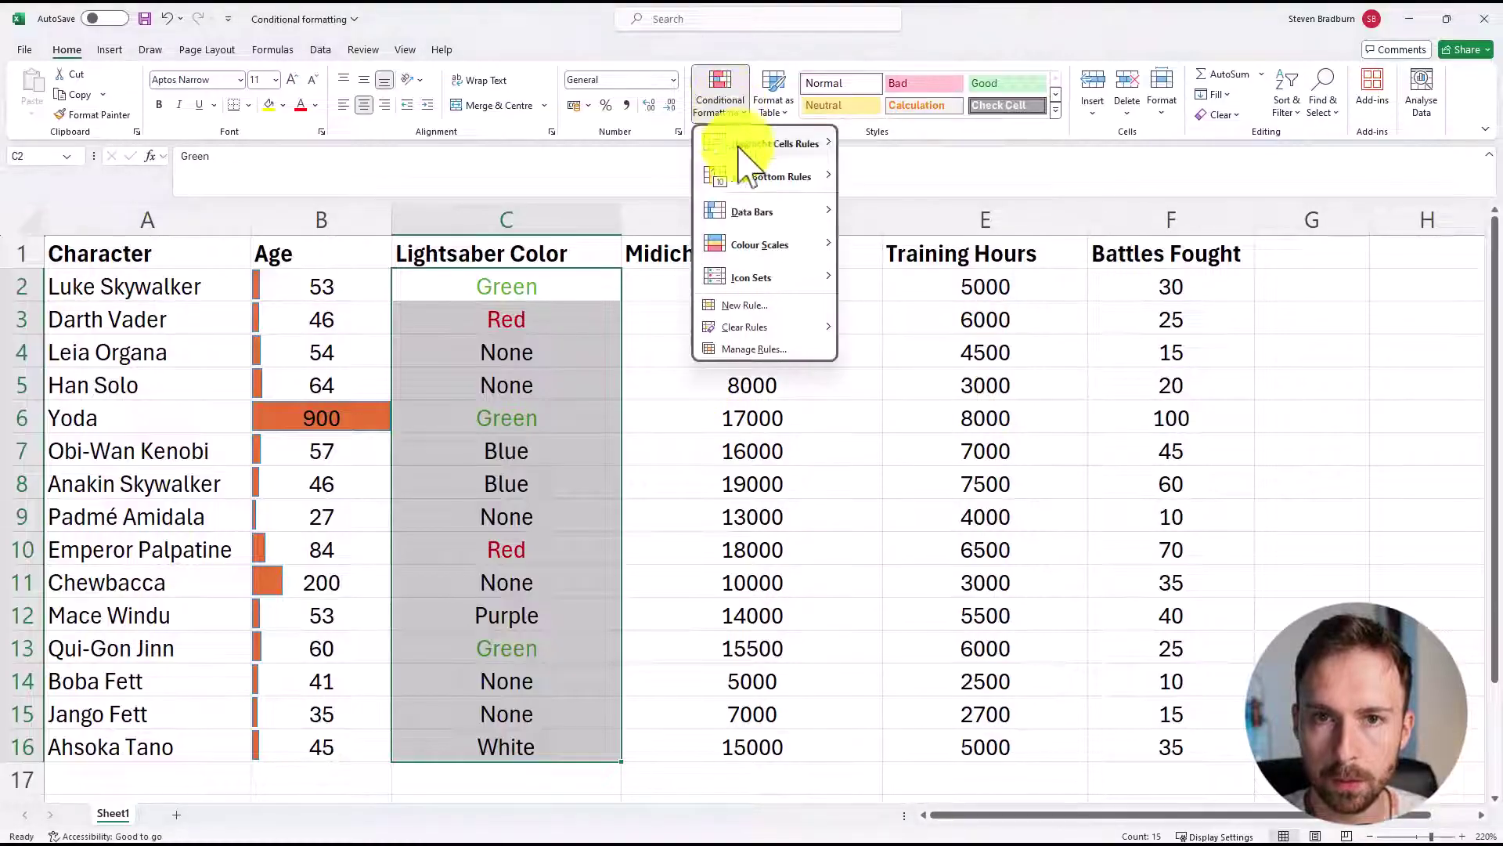
pyautogui.click(754, 344)
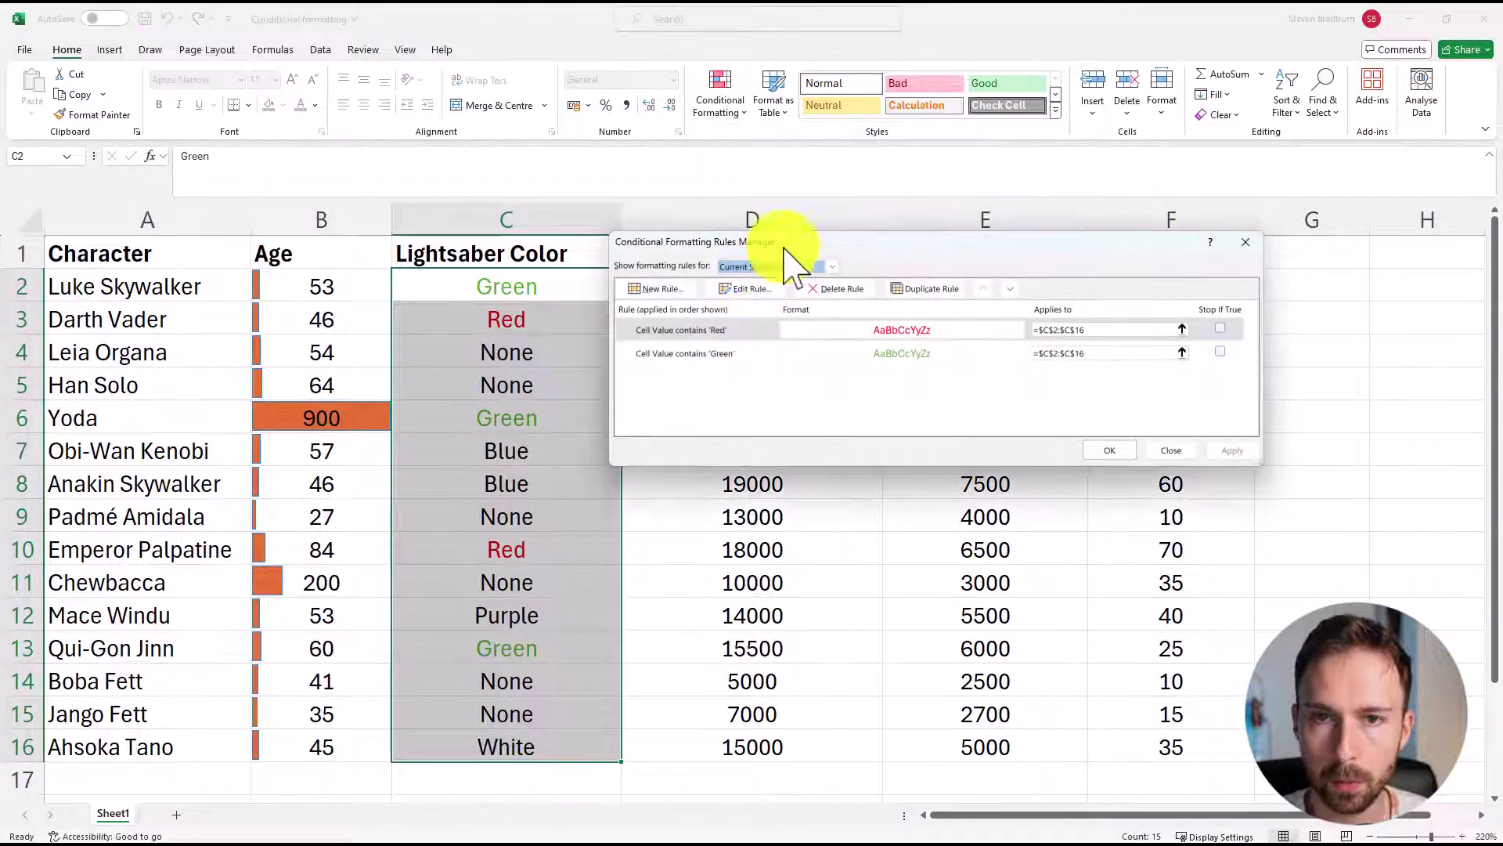
pyautogui.moveTo(779, 251); pyautogui.dragTo(815, 257)
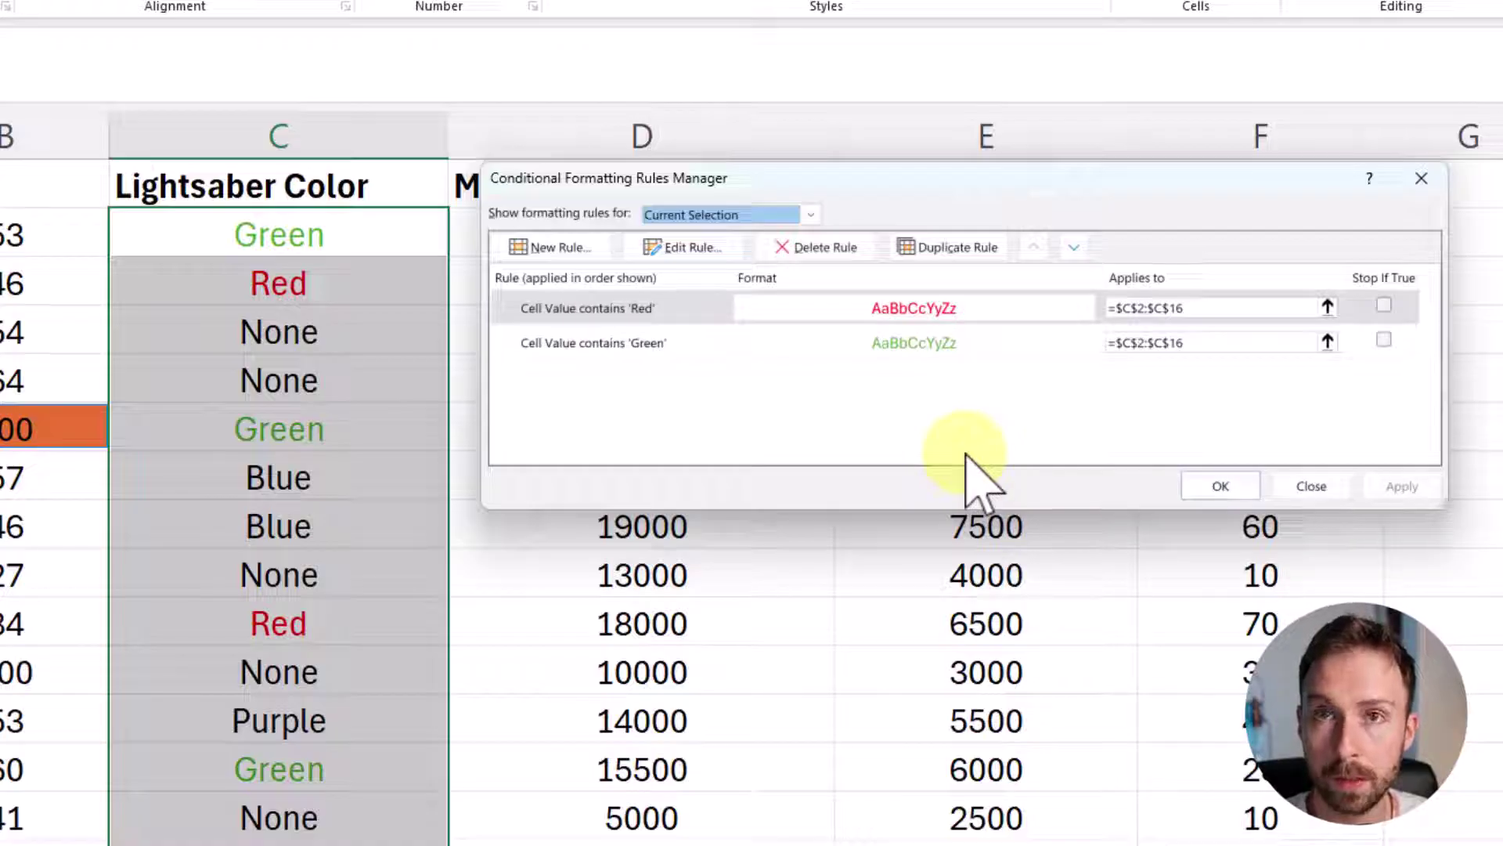
pyautogui.click(1220, 485)
pyautogui.click(917, 568)
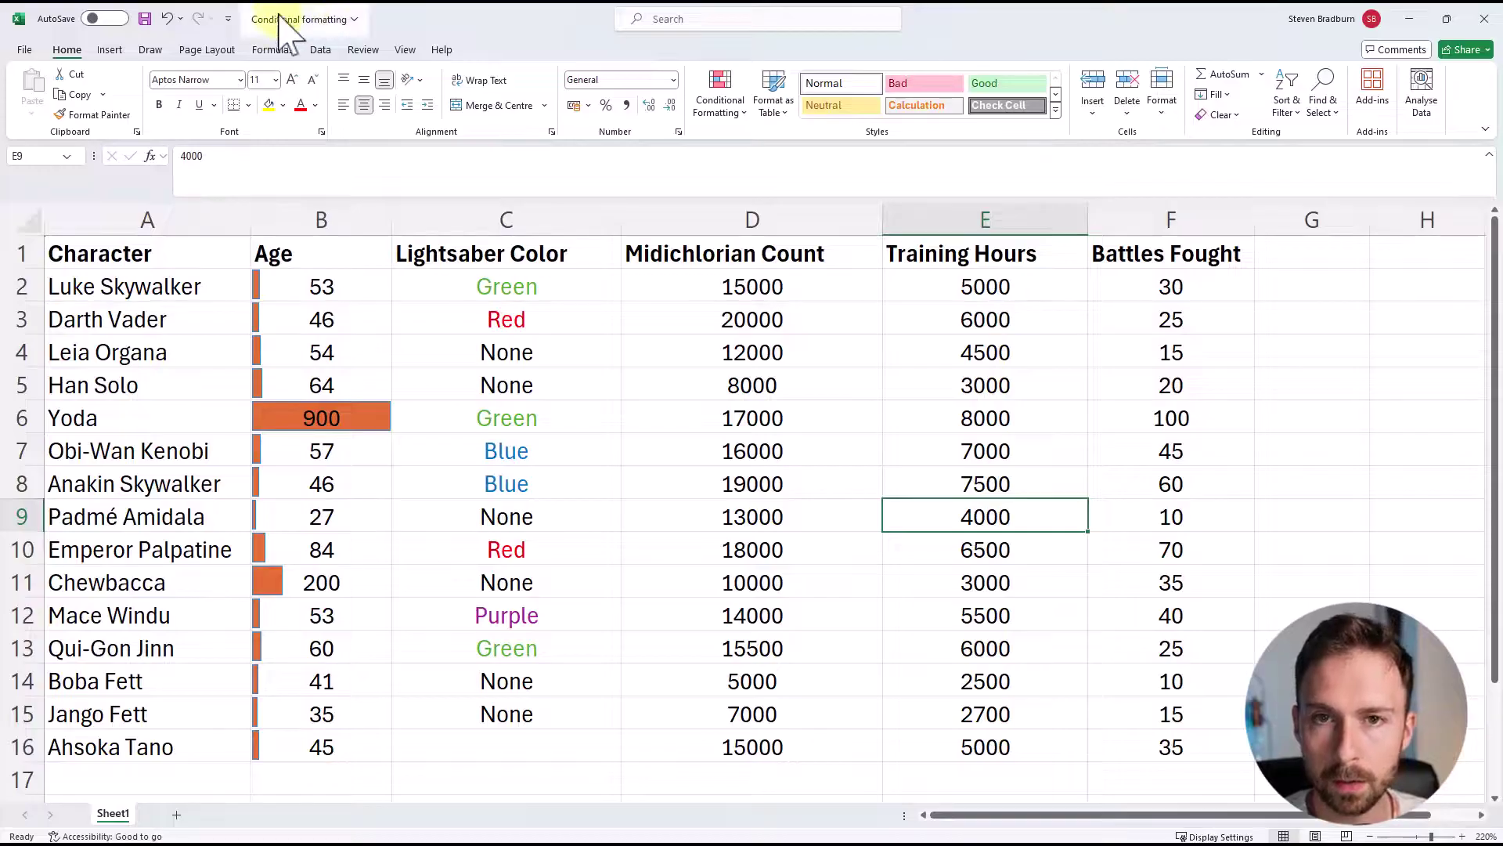
# - Apply the five-level signal-bar ratings icon set to the midichlorian counts in D2:D16
pyautogui.click(796, 208)
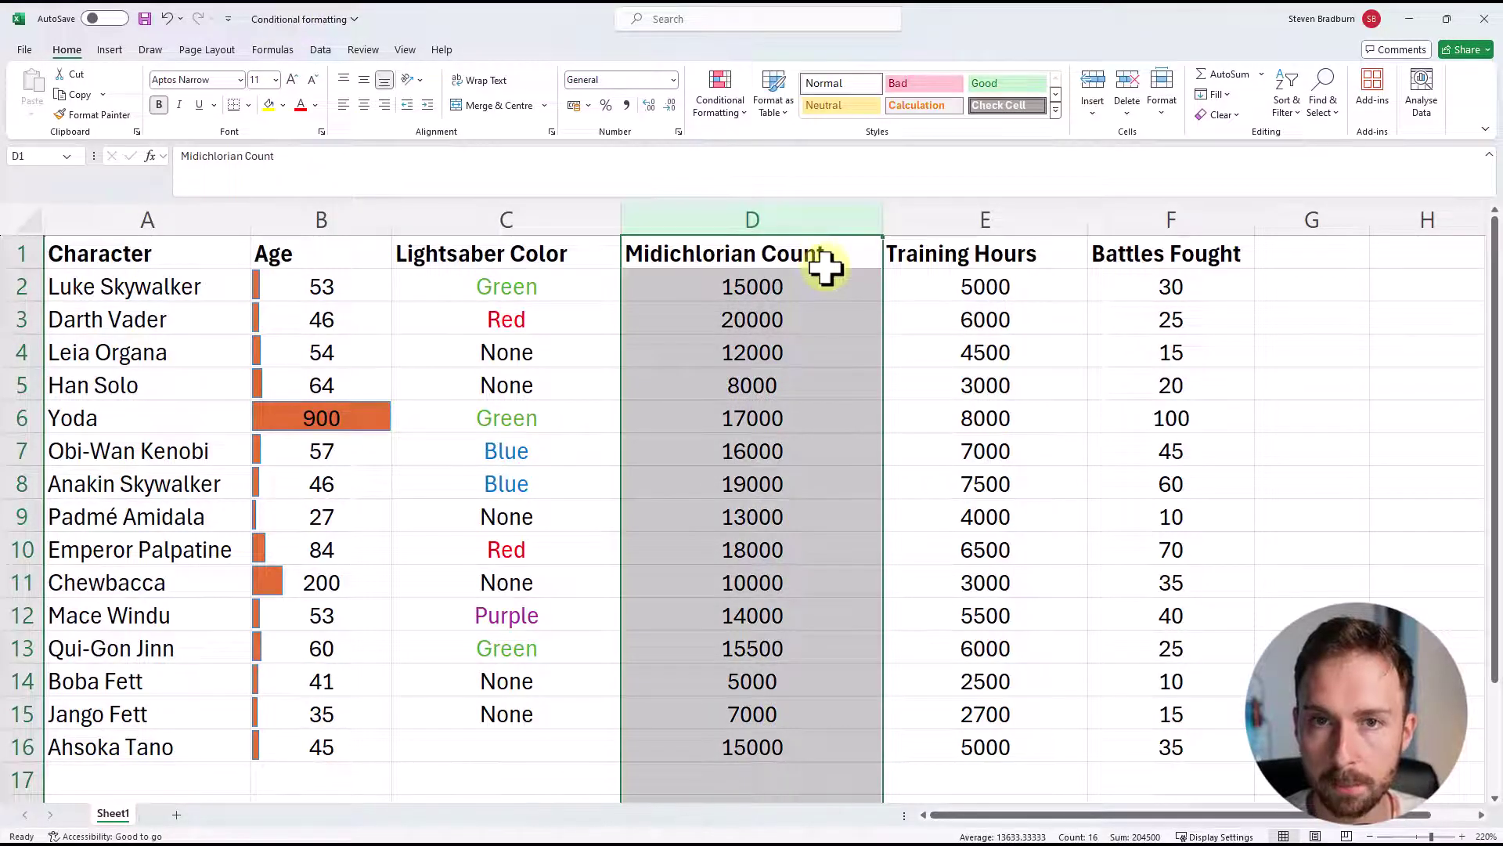
pyautogui.hotkey('ctrl', 'shift', 'Down')
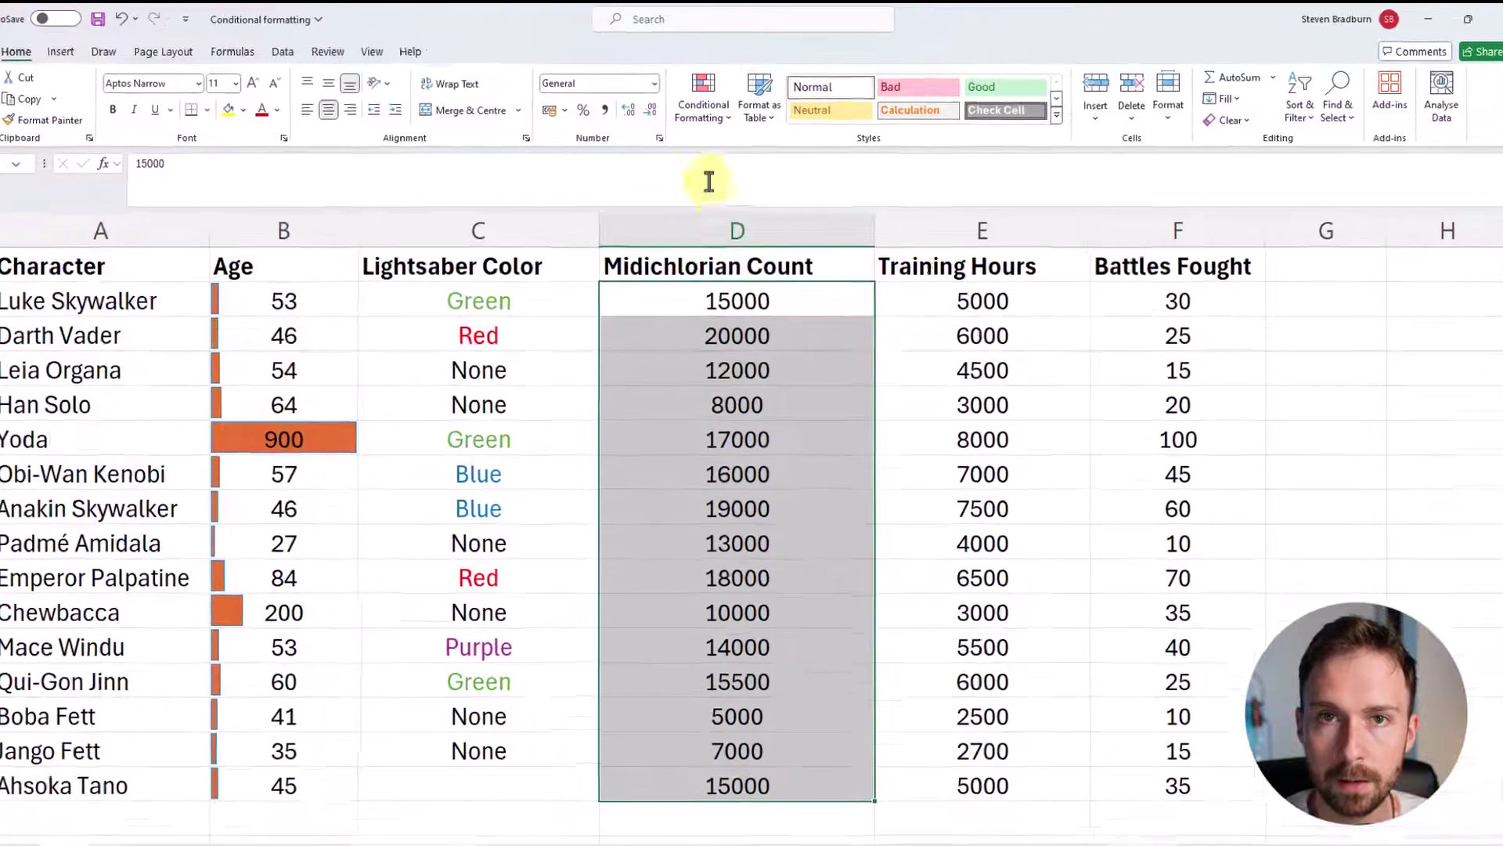
pyautogui.click(722, 108)
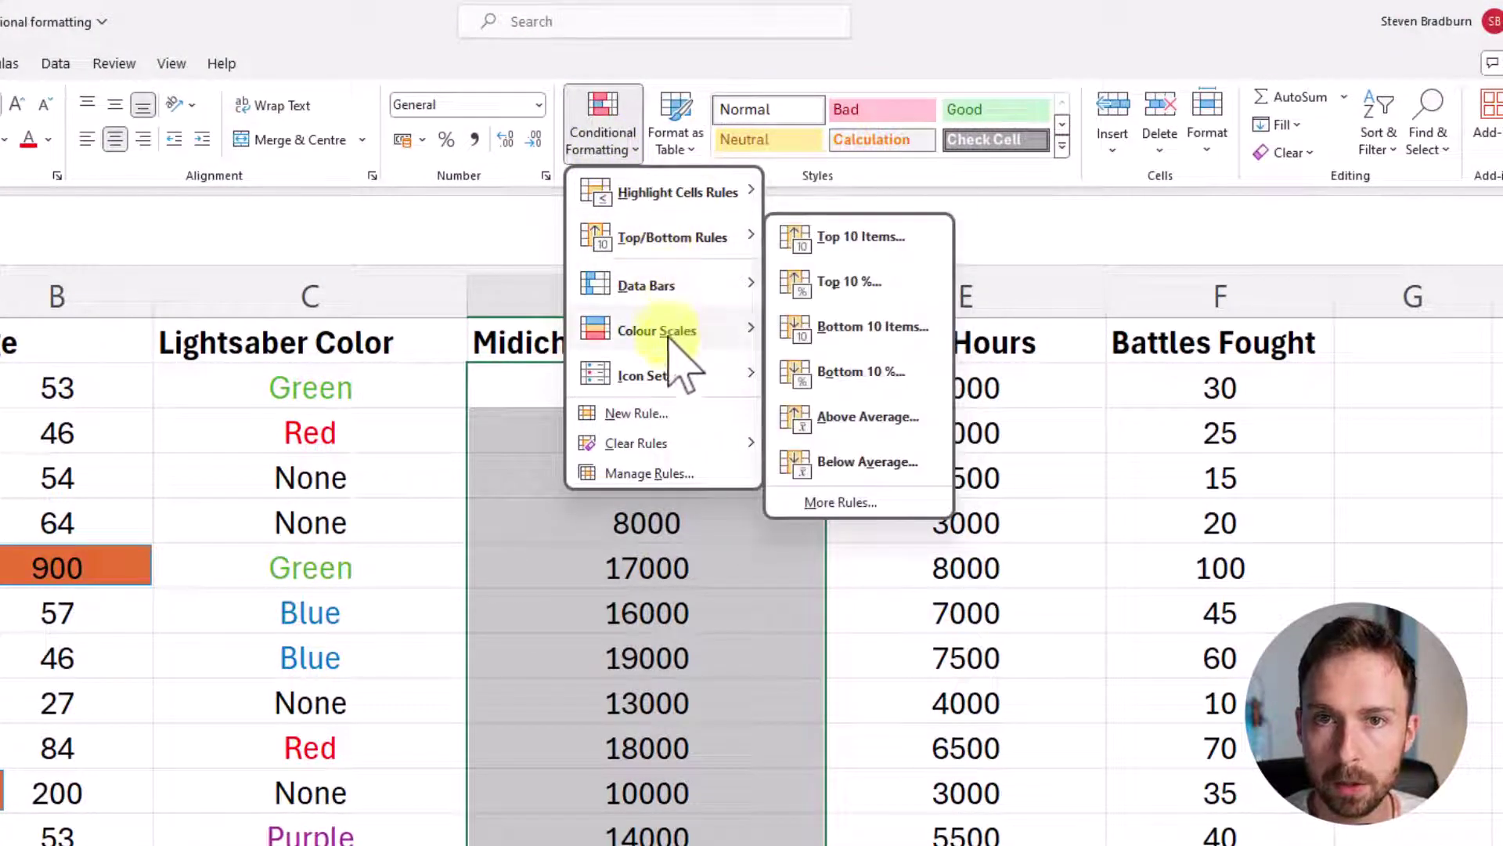
pyautogui.moveTo(672, 368)
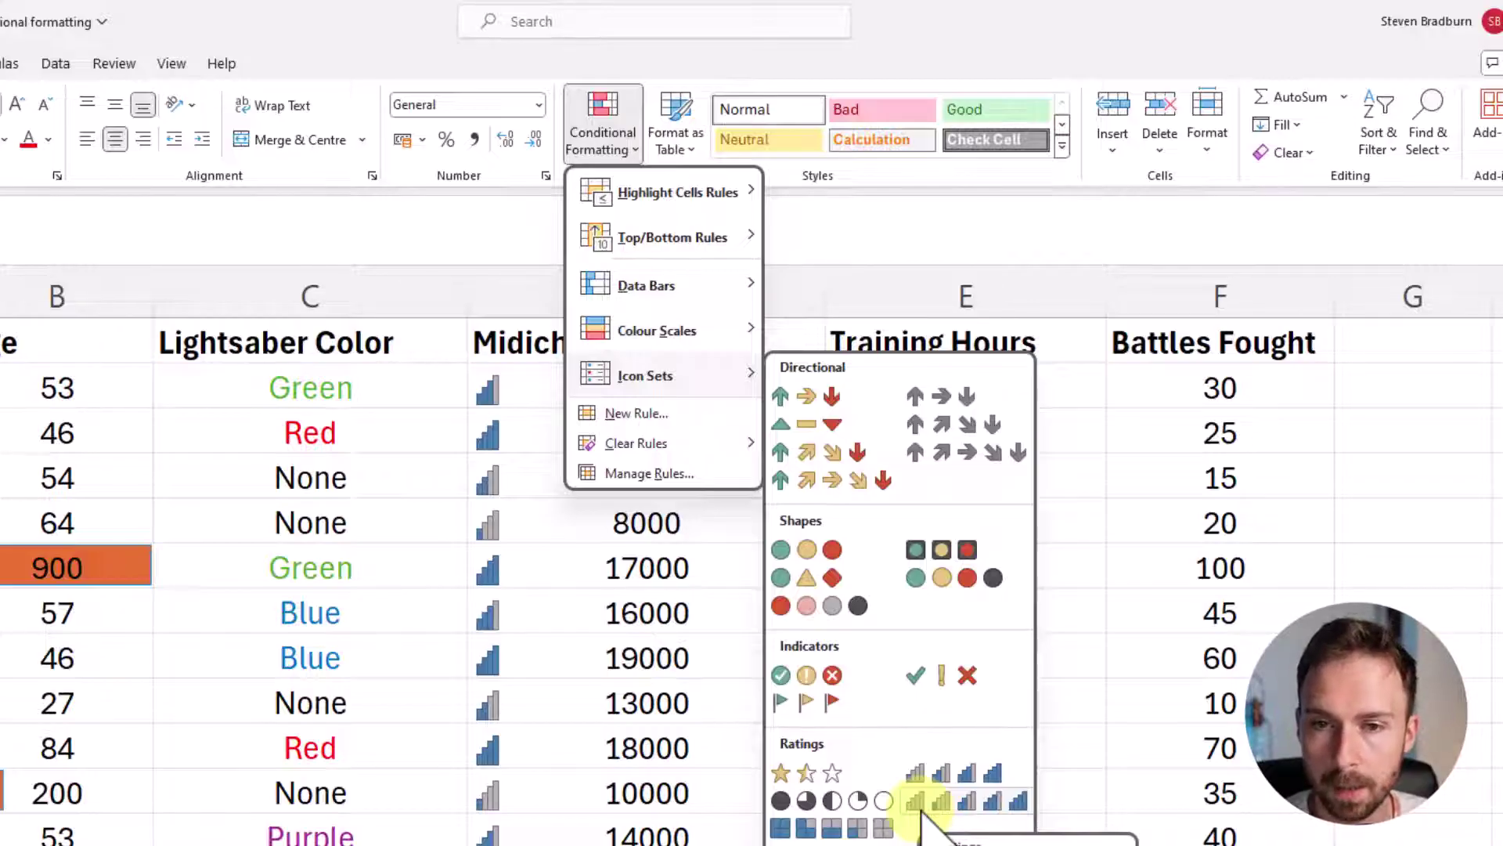
pyautogui.click(921, 806)
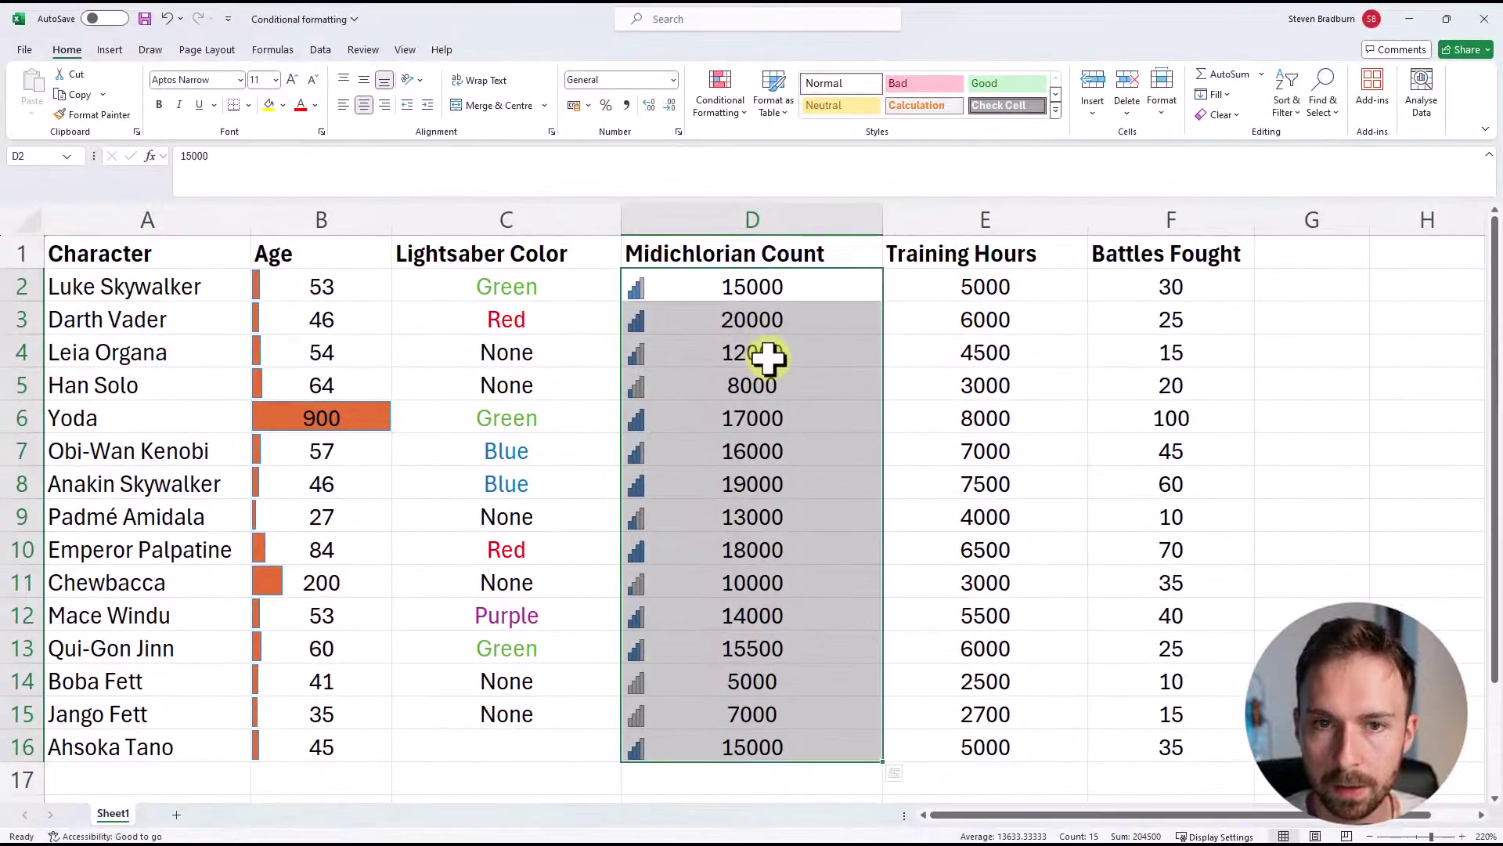
pyautogui.click(767, 356)
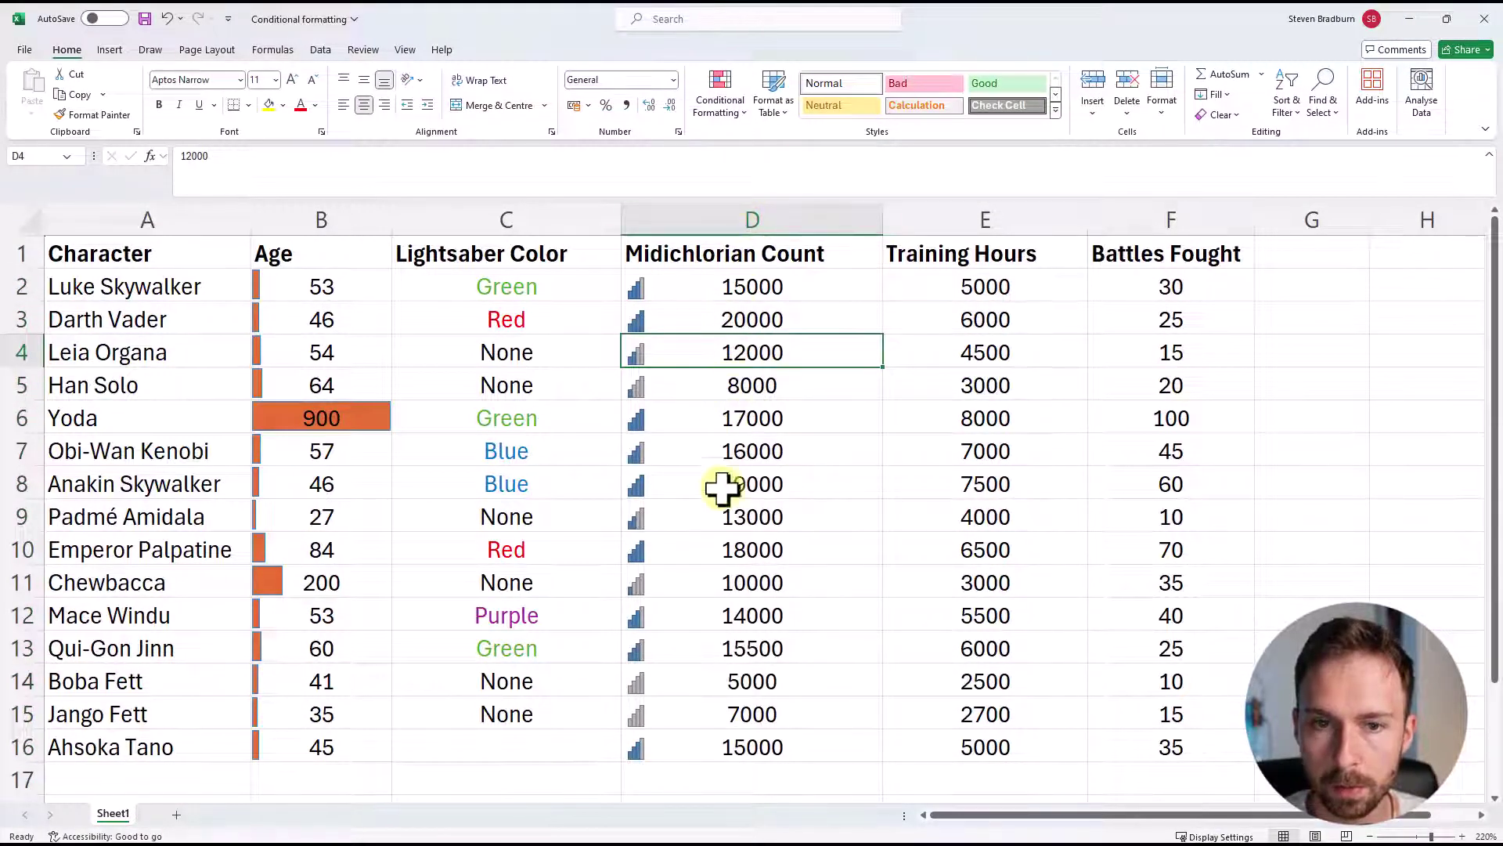
pyautogui.moveTo(660, 681); pyautogui.dragTo(661, 712)
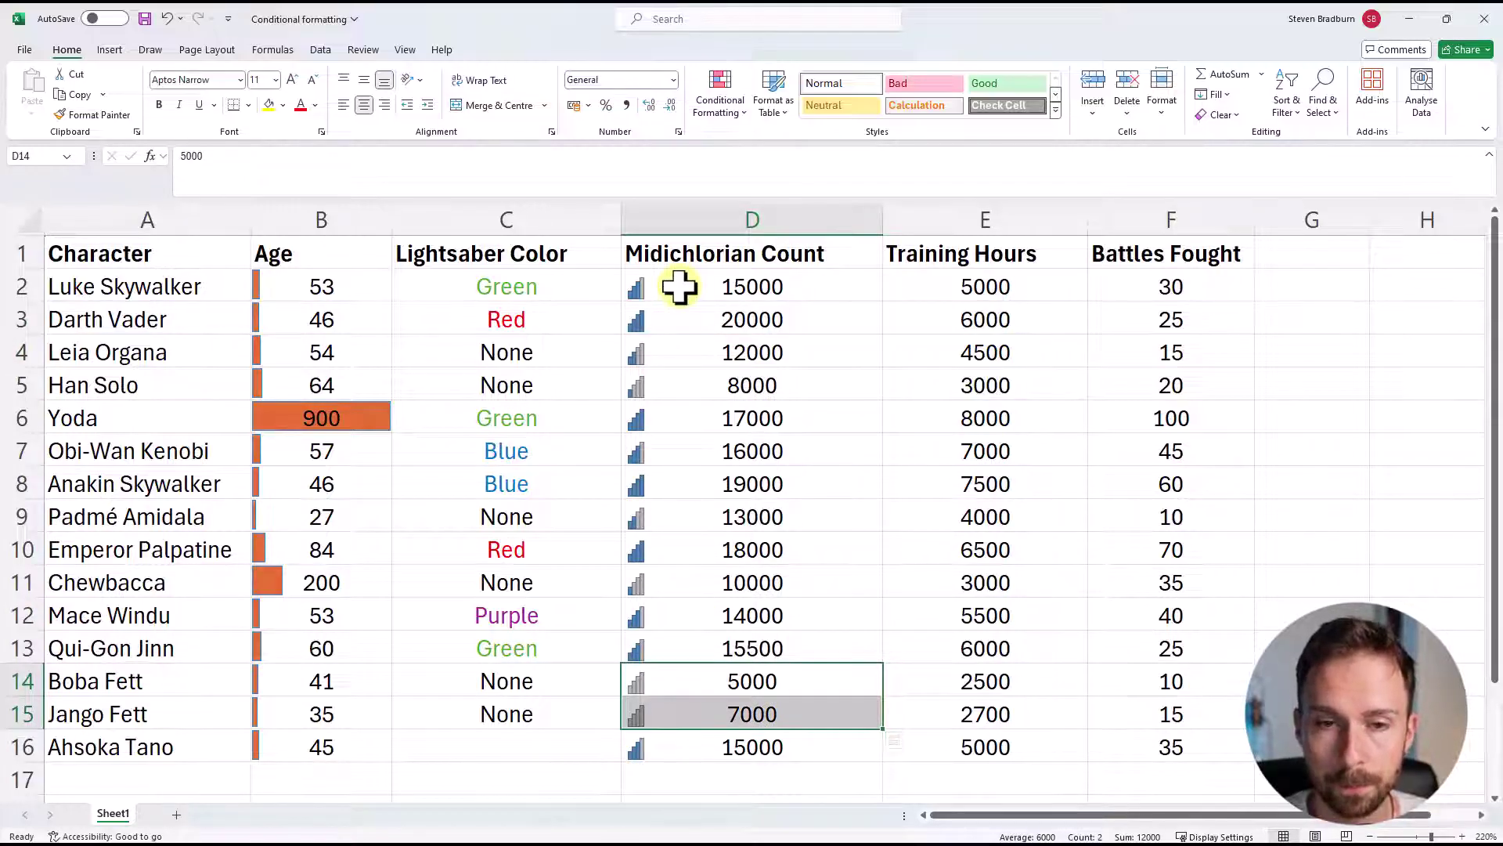
pyautogui.click(681, 325)
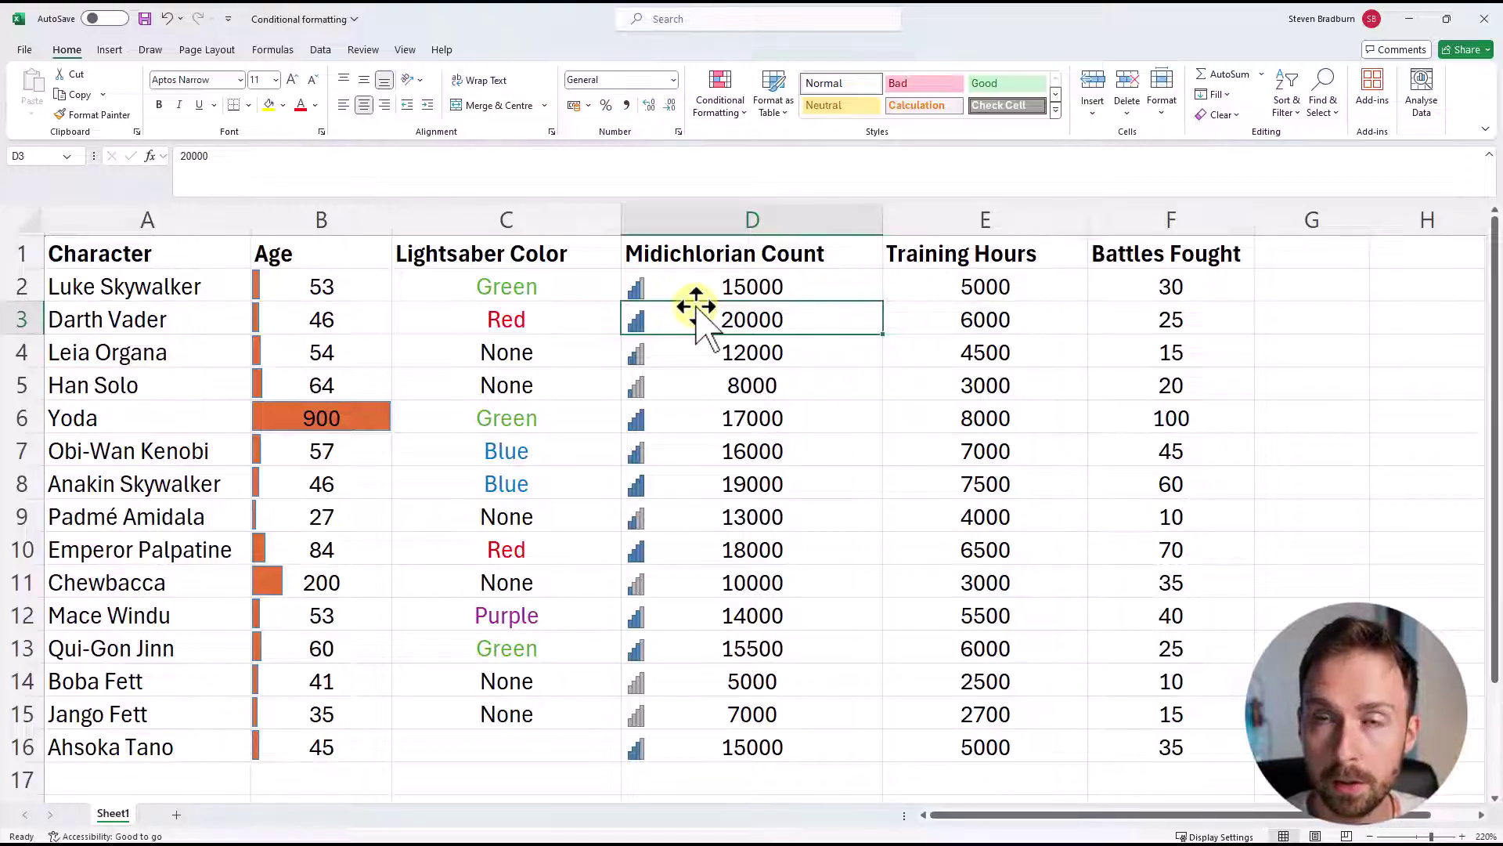
# - Edit the icon set rule on D2:D16 to show only the icons, and apply the change
pyautogui.moveTo(695, 289); pyautogui.dragTo(722, 746)
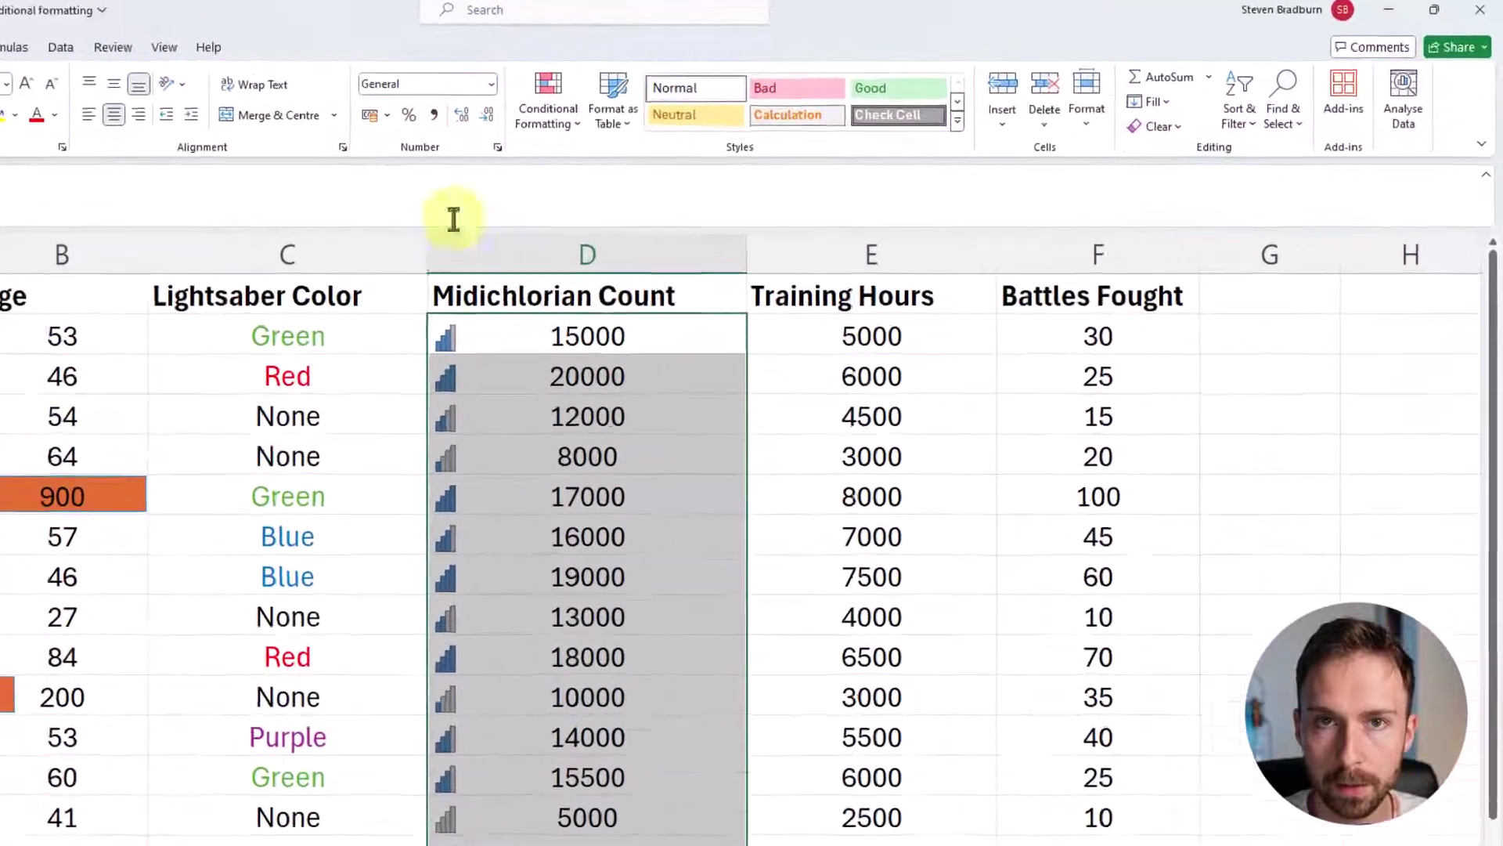
pyautogui.click(719, 94)
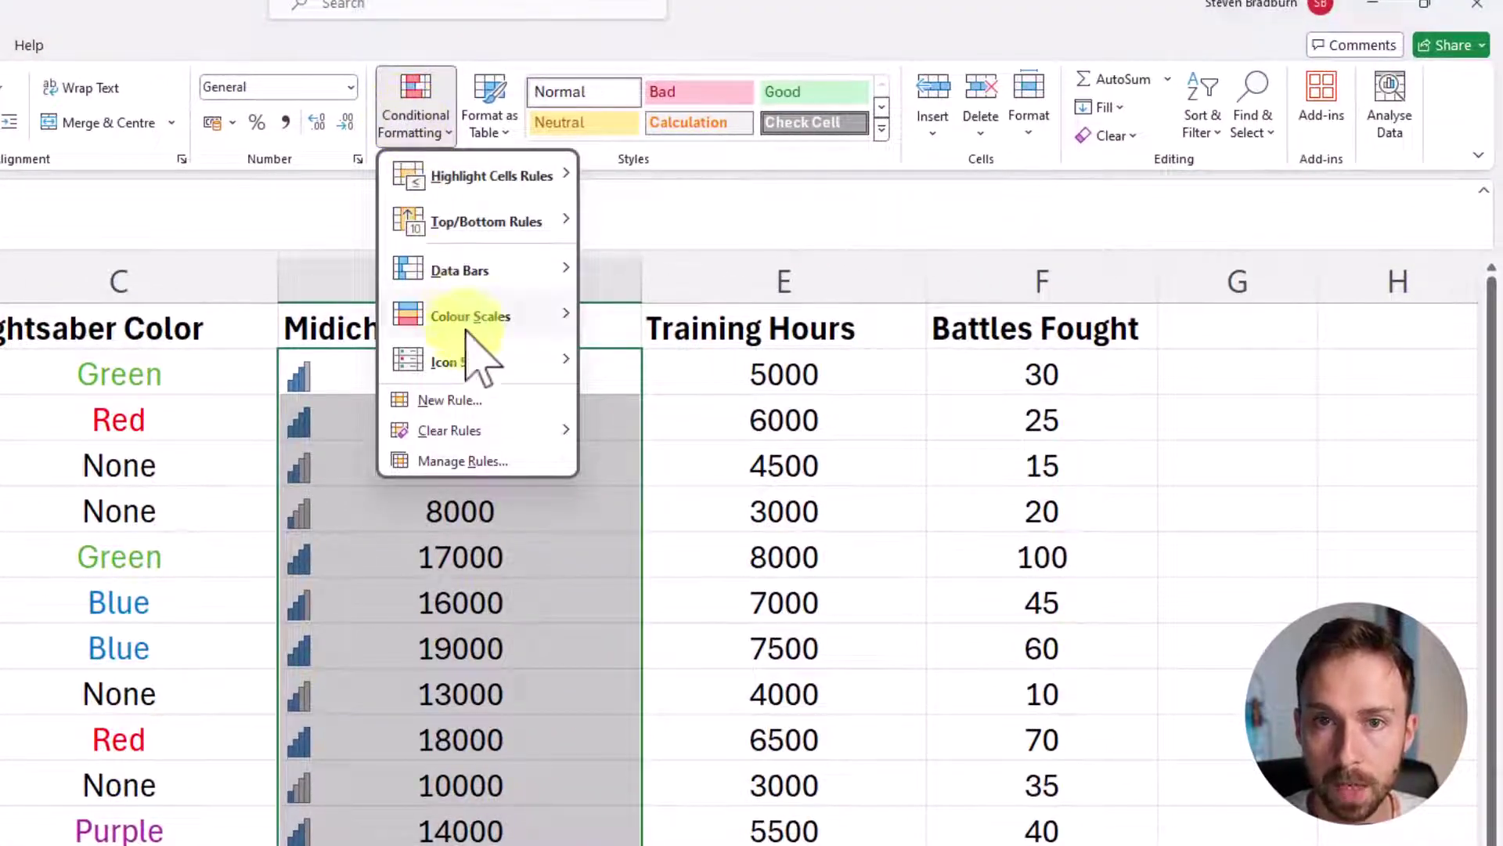
pyautogui.click(482, 461)
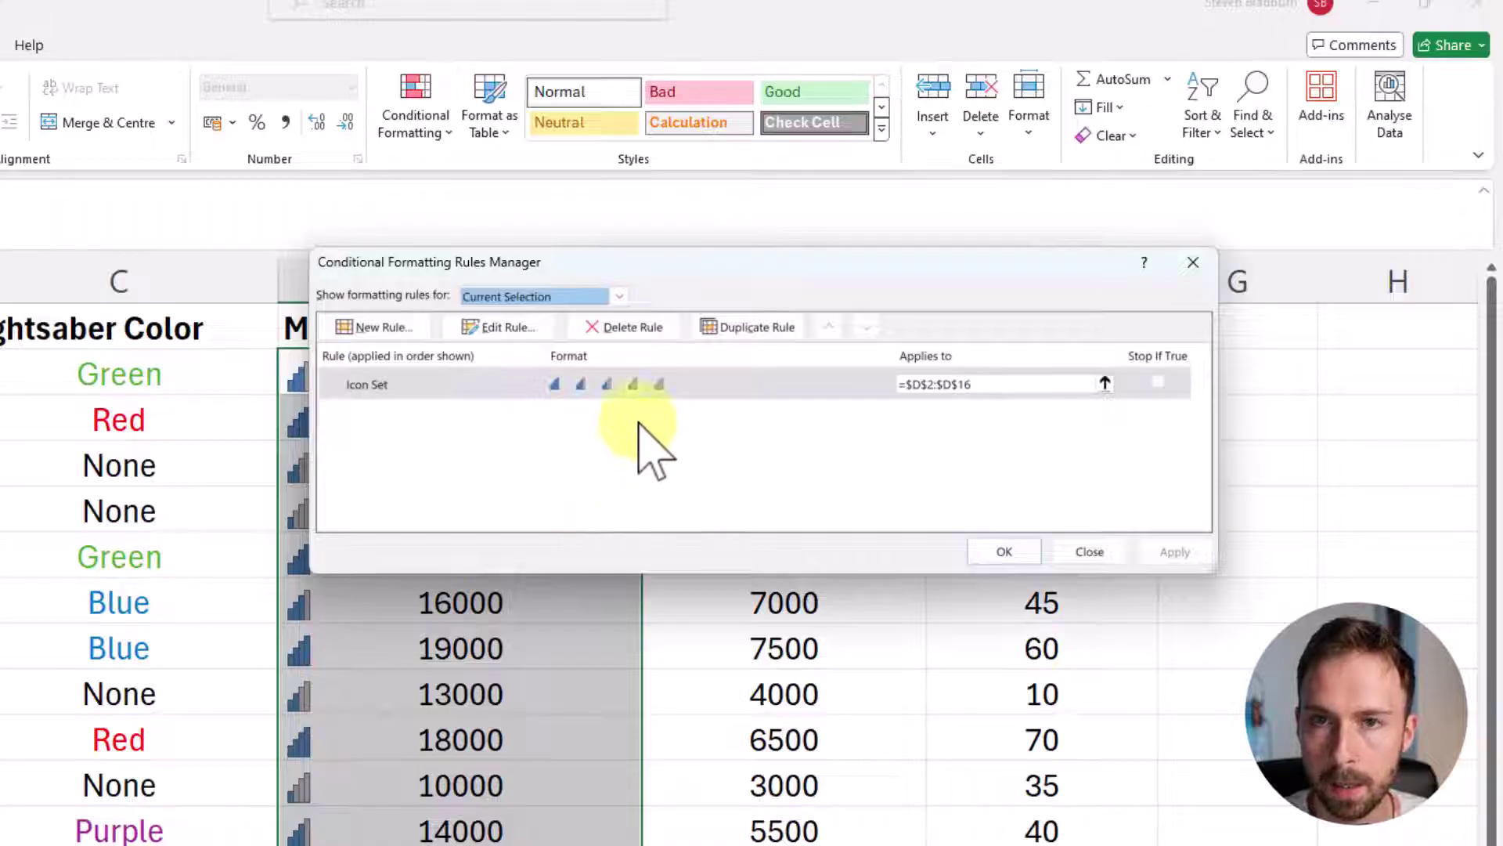
pyautogui.click(505, 327)
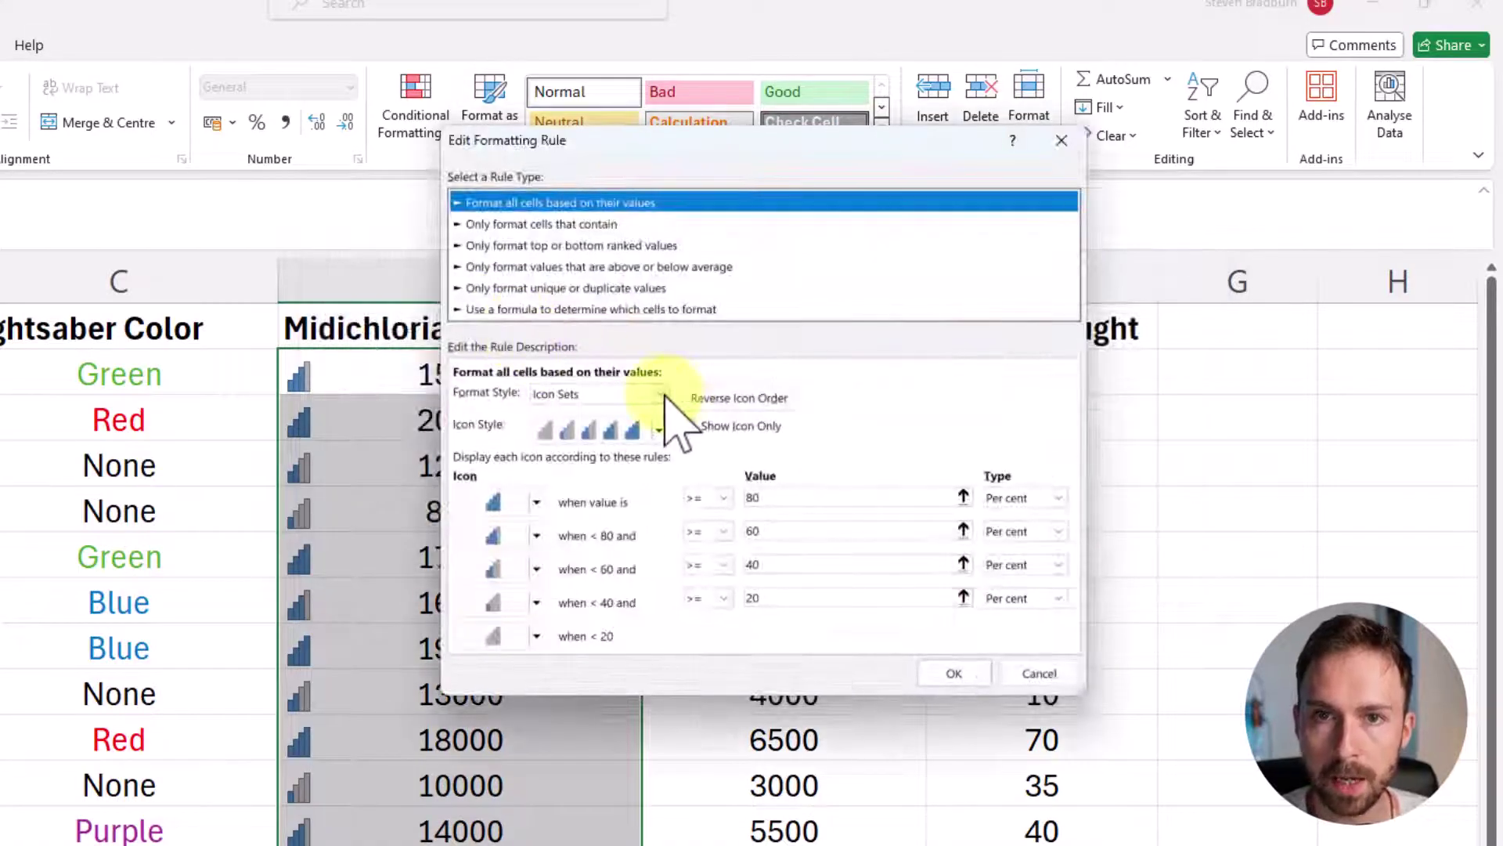
pyautogui.click(688, 426)
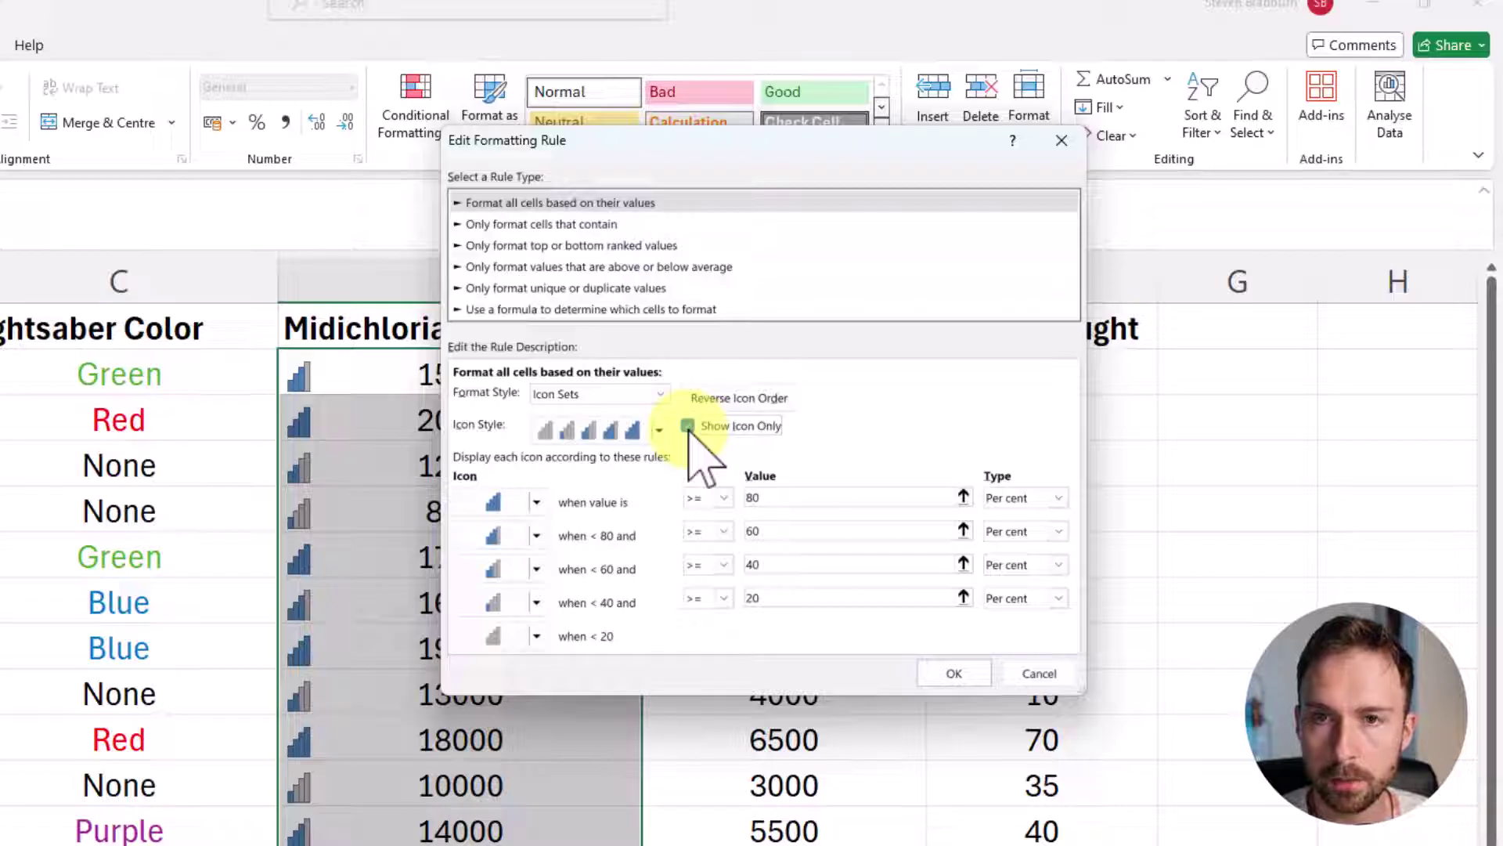
pyautogui.click(953, 673)
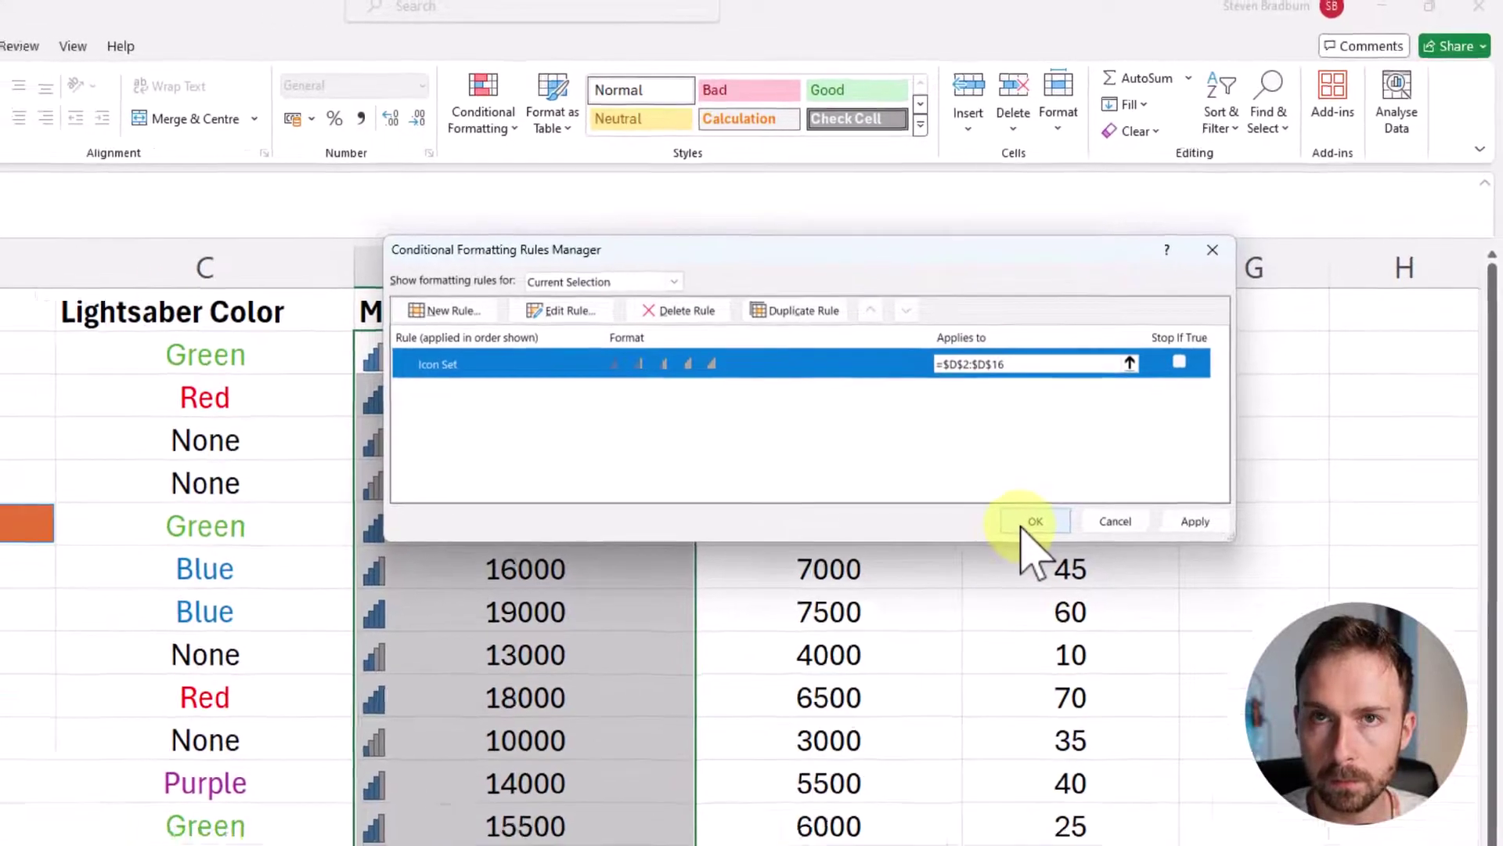
pyautogui.click(1004, 552)
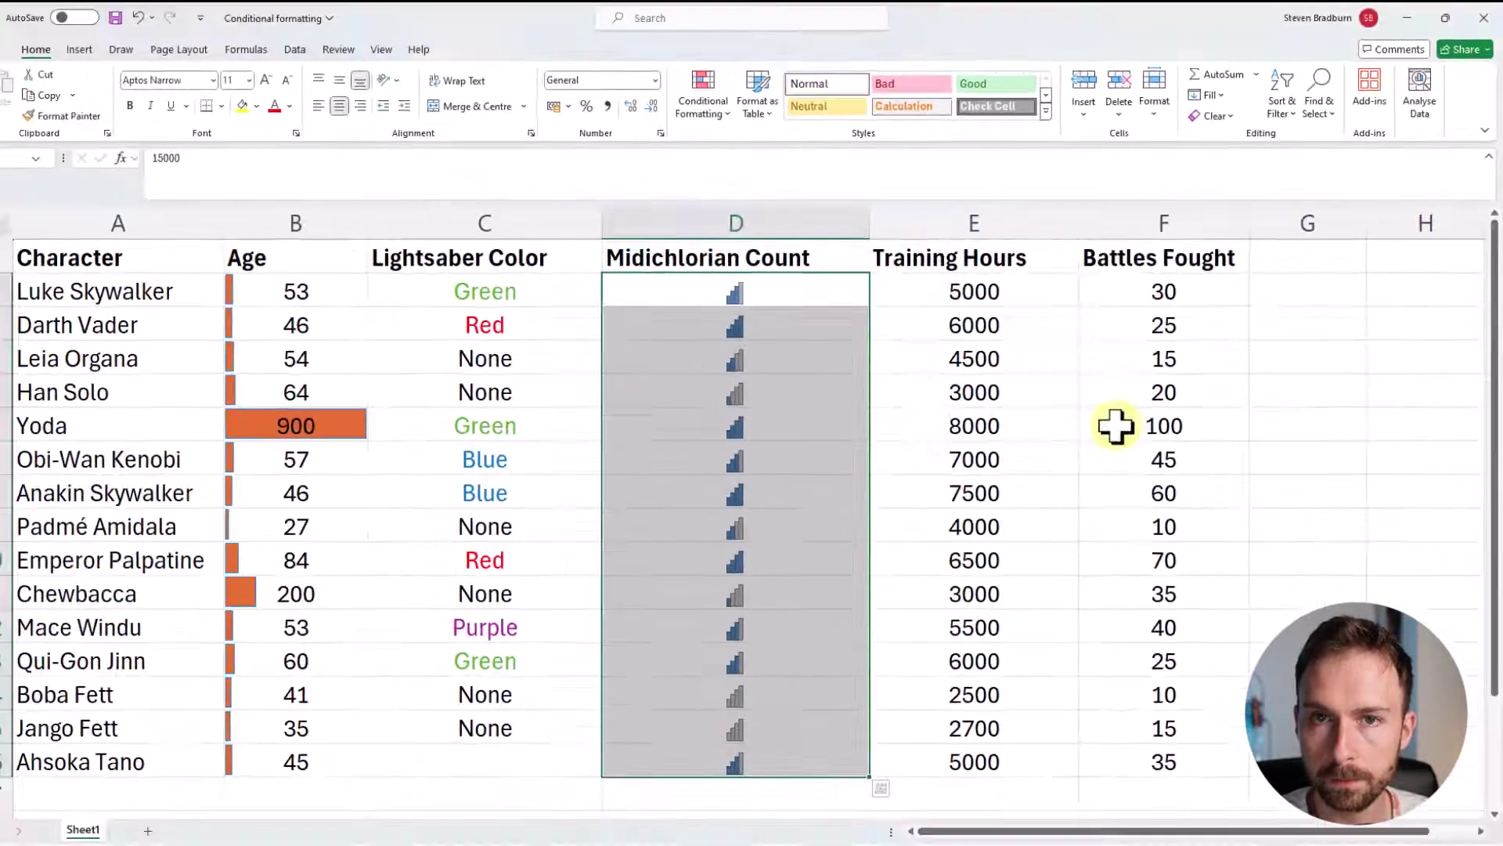
pyautogui.click(839, 292)
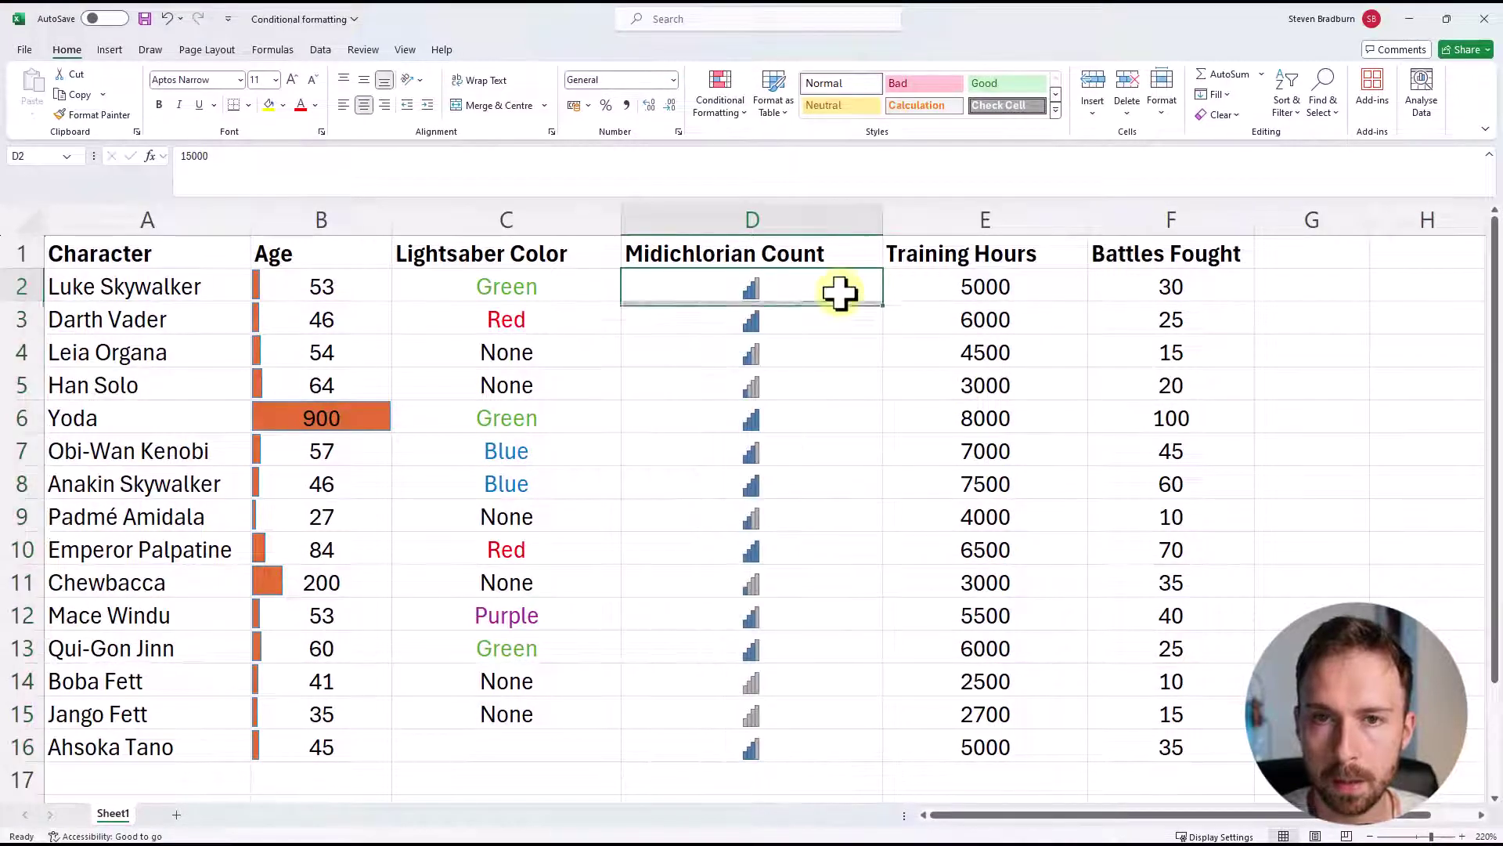
pyautogui.moveTo(832, 285); pyautogui.dragTo(853, 744)
pyautogui.click(949, 521)
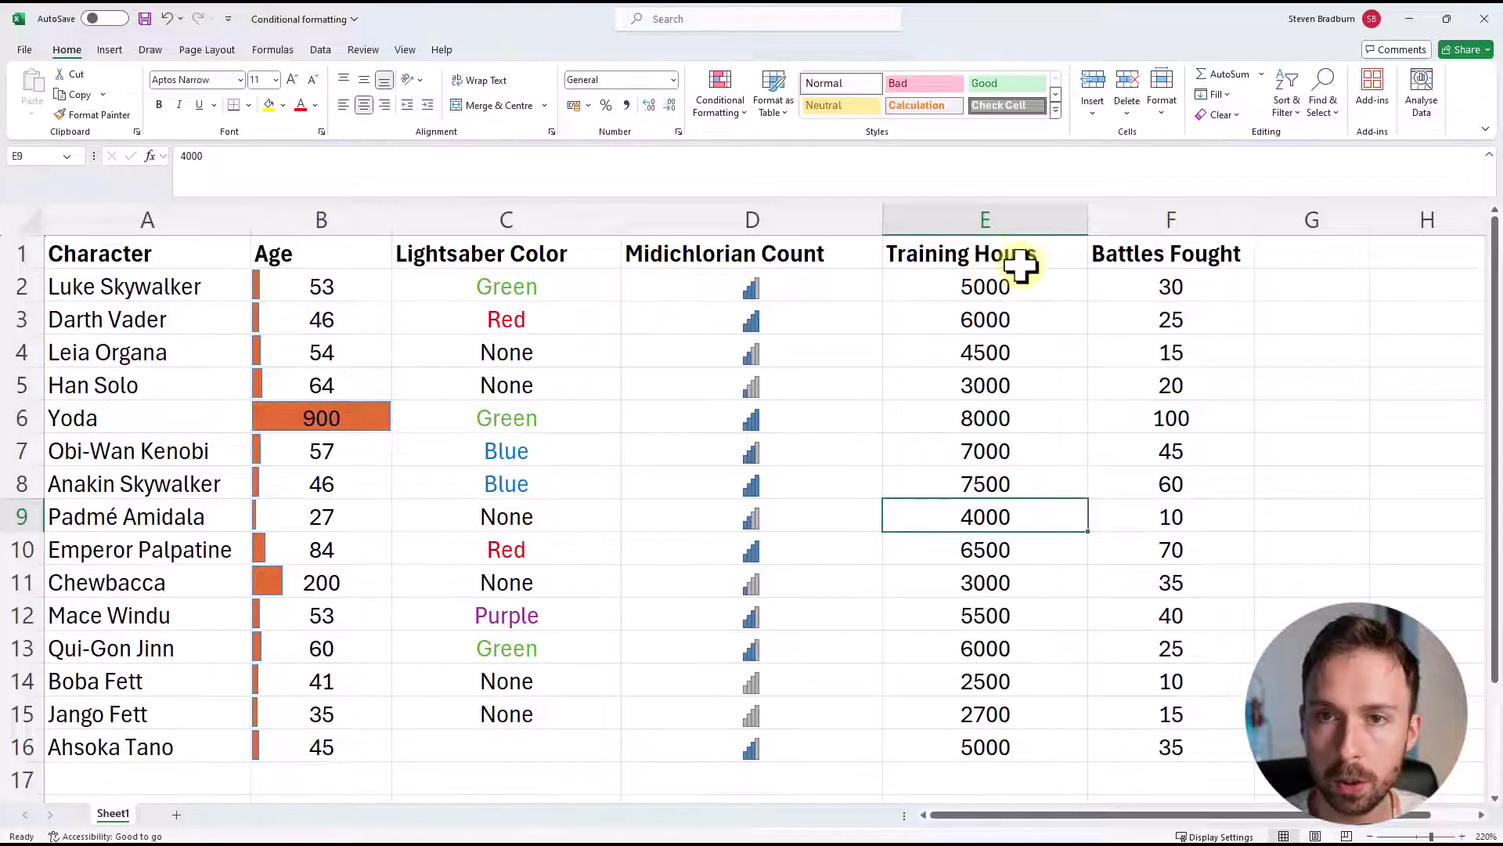
# - Apply the red-white-blue colour scale to the training hours in E2:E16, with red for the highest values and blue for the lowest
pyautogui.moveTo(1030, 284); pyautogui.dragTo(1073, 734)
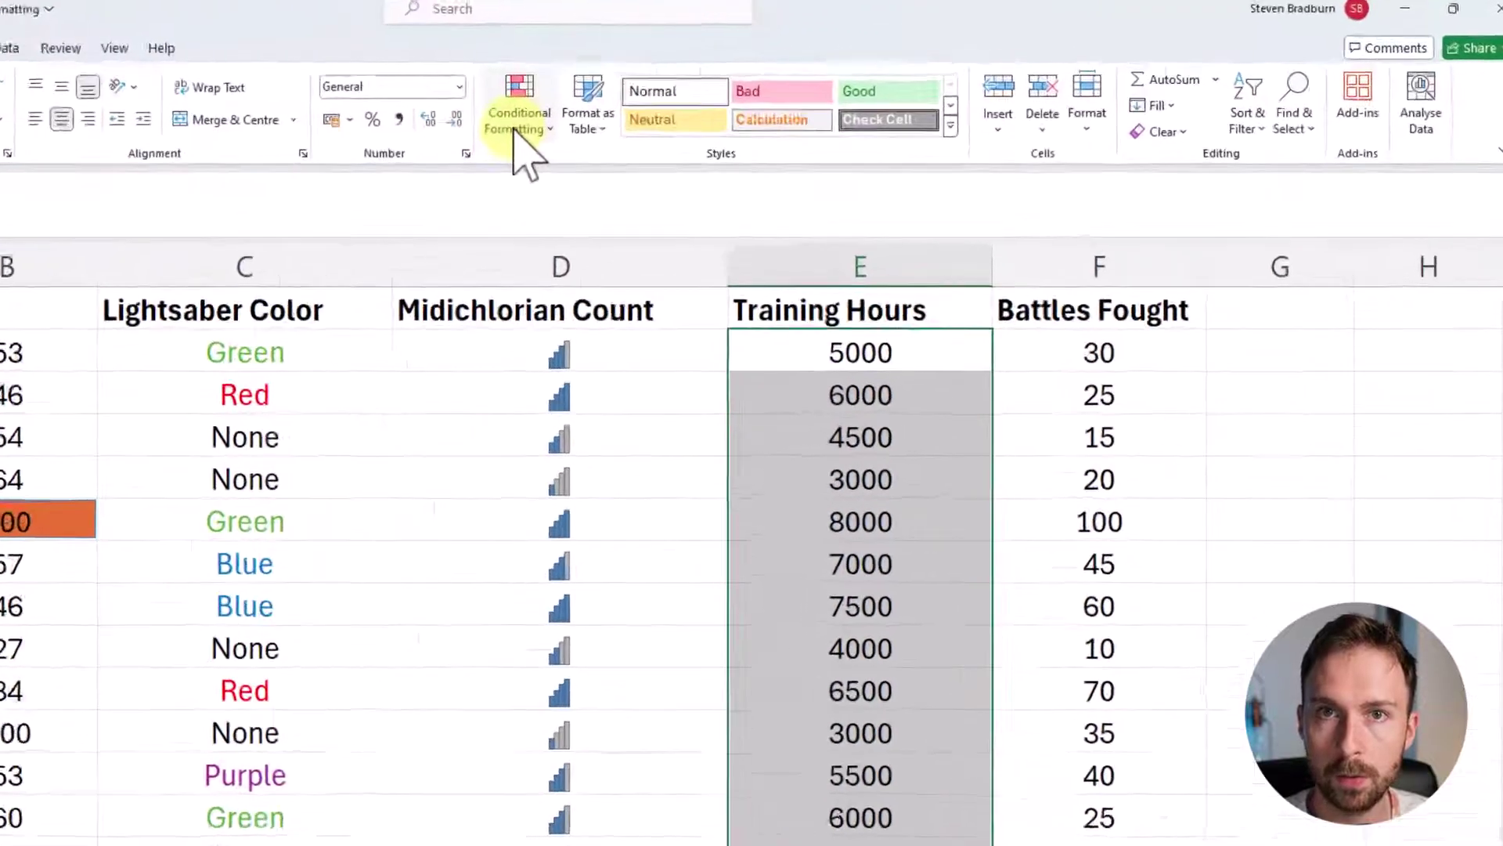
pyautogui.click(719, 106)
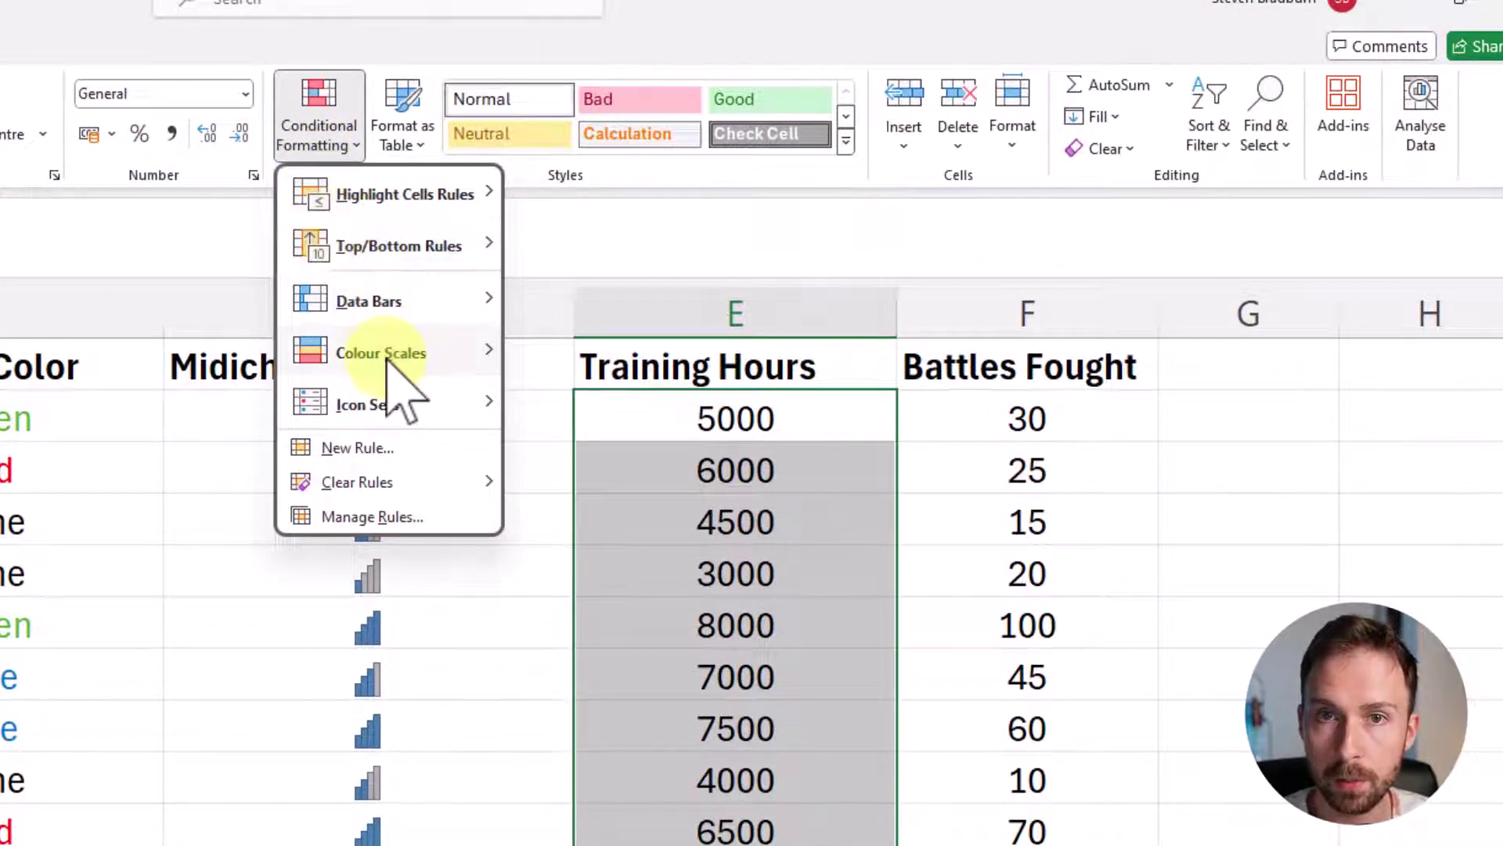
pyautogui.moveTo(386, 359)
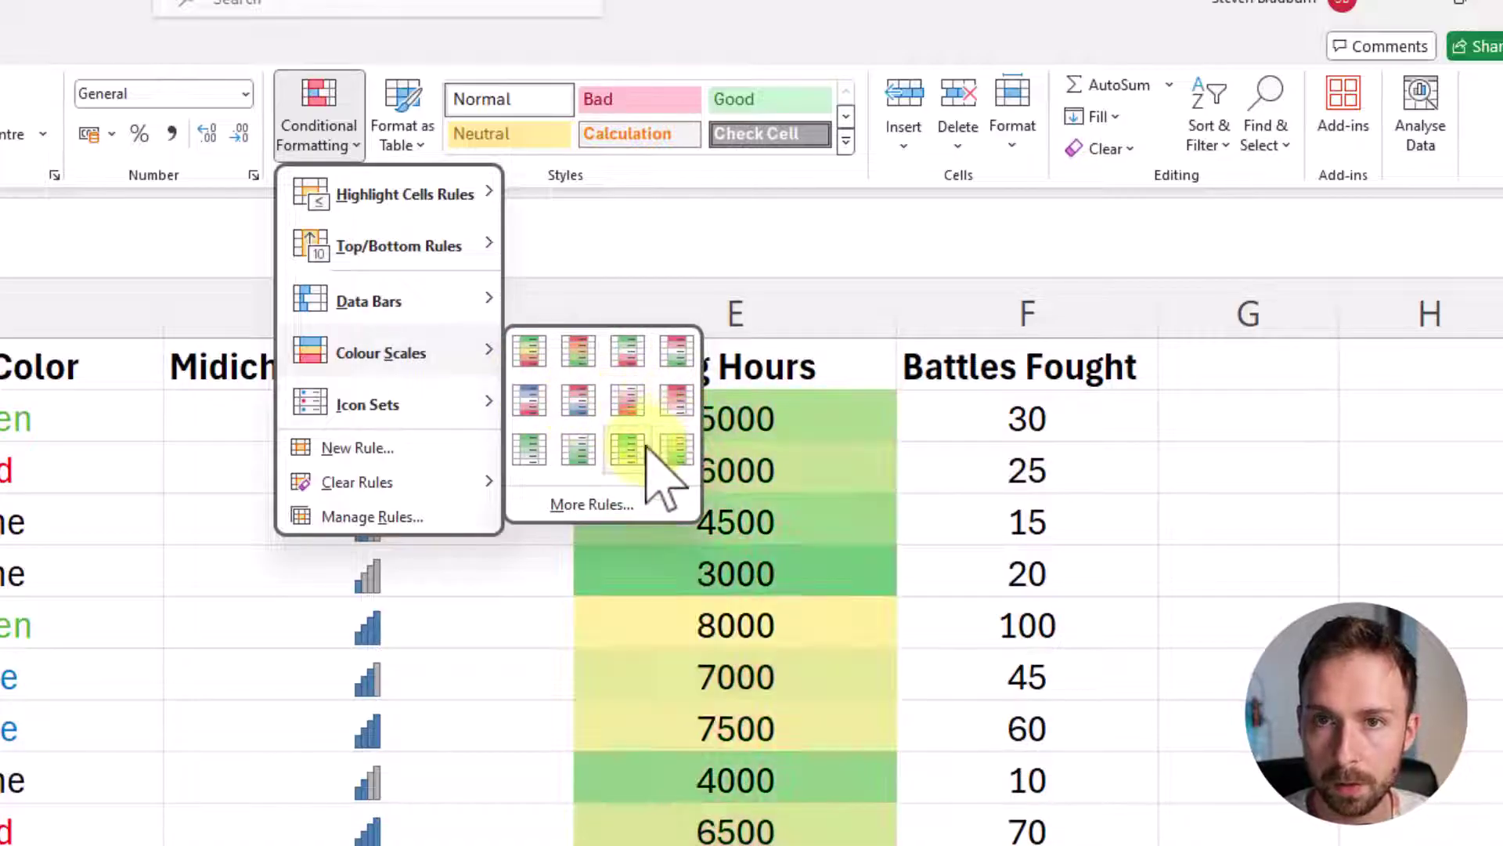
pyautogui.click(575, 403)
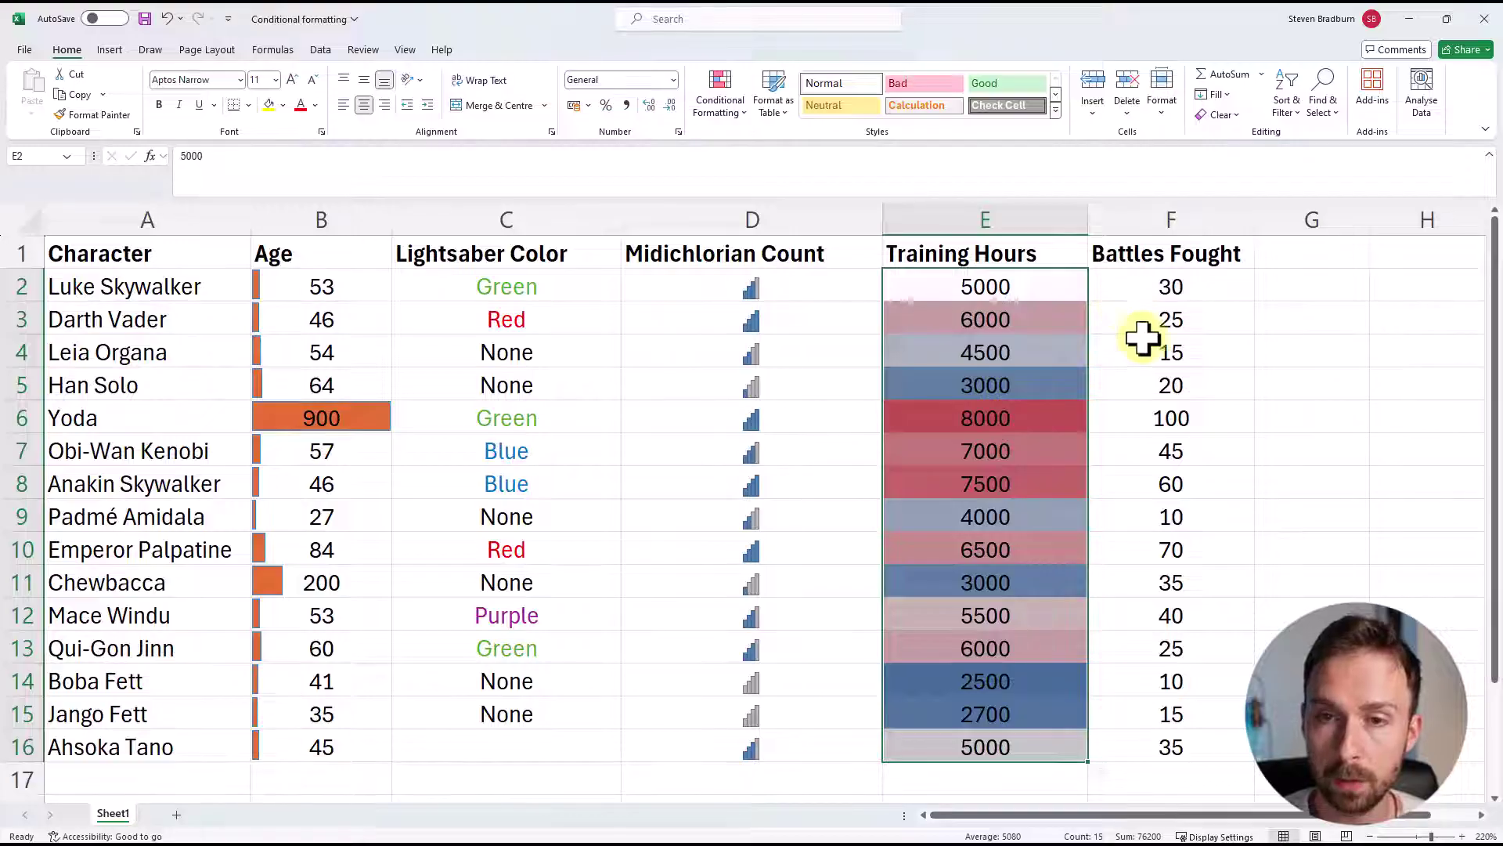
# - Examine how the colour scale shades the high, middle and low training hours in column E
pyautogui.click(1172, 385)
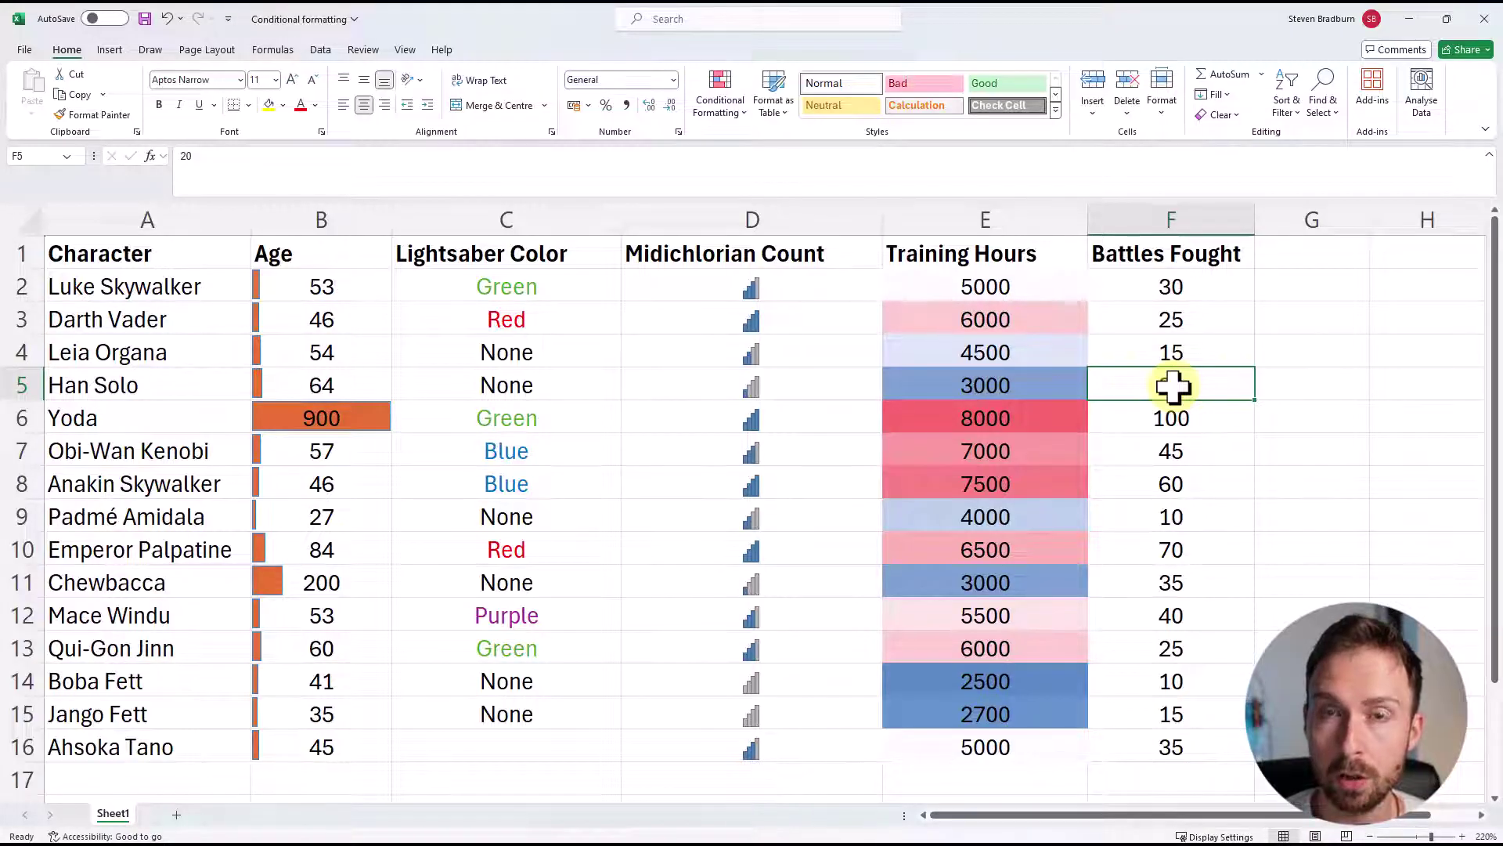
pyautogui.click(1029, 425)
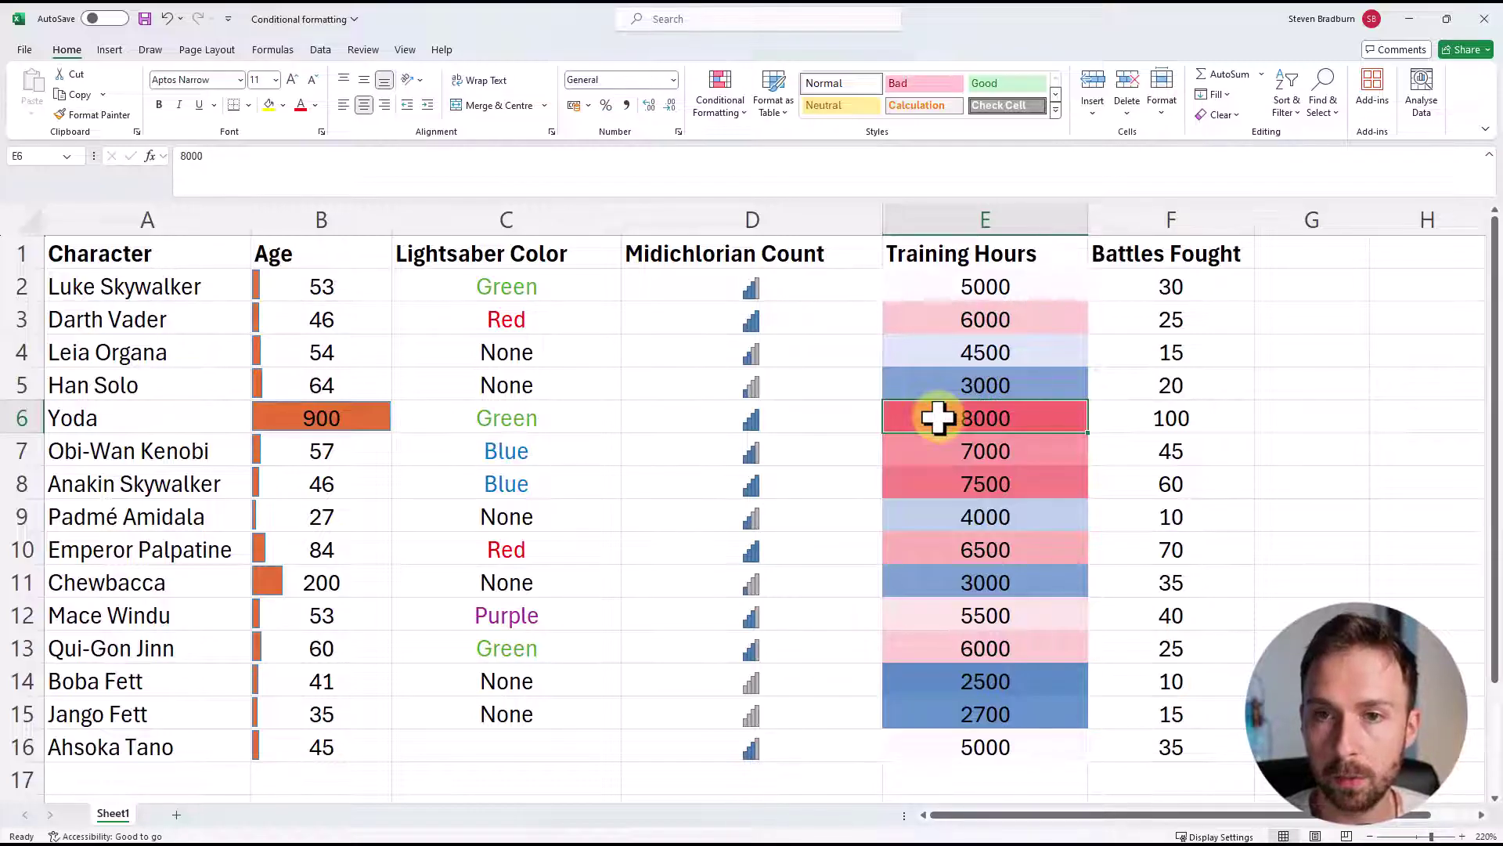
pyautogui.moveTo(916, 288); pyautogui.dragTo(968, 749)
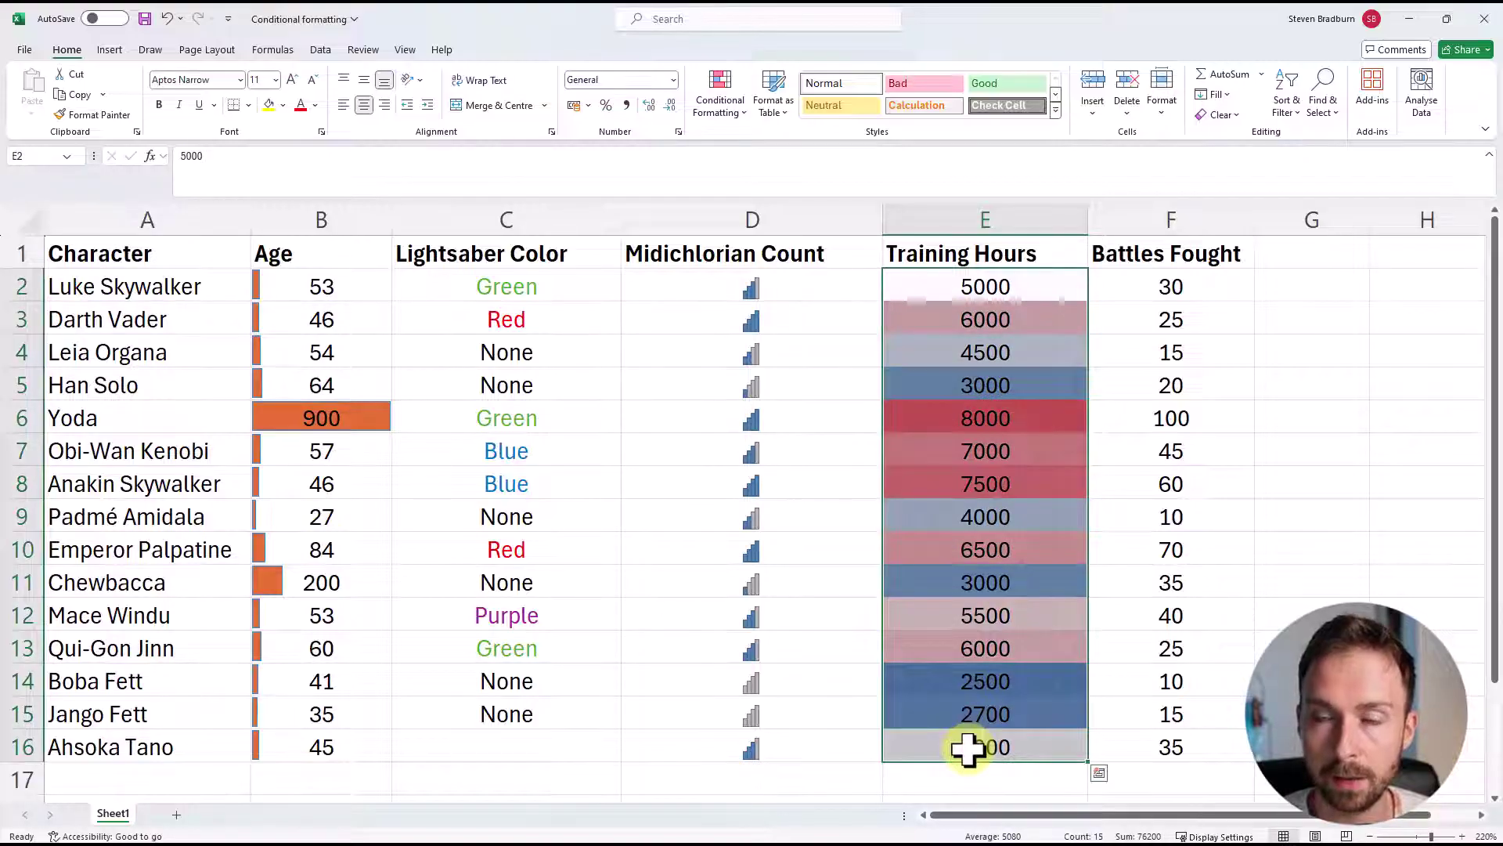
pyautogui.click(1062, 495)
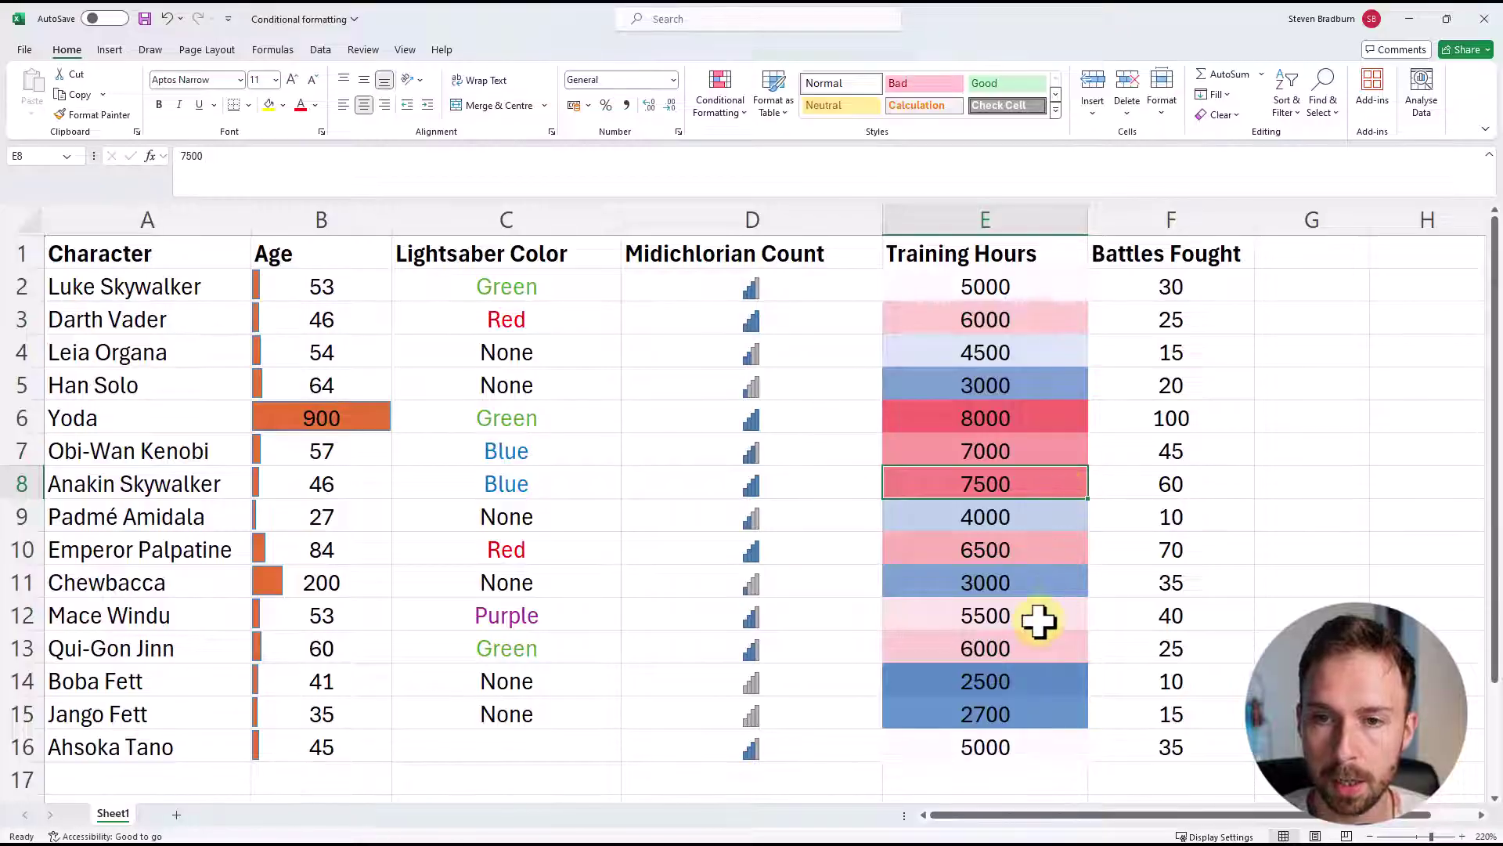
pyautogui.click(1017, 683)
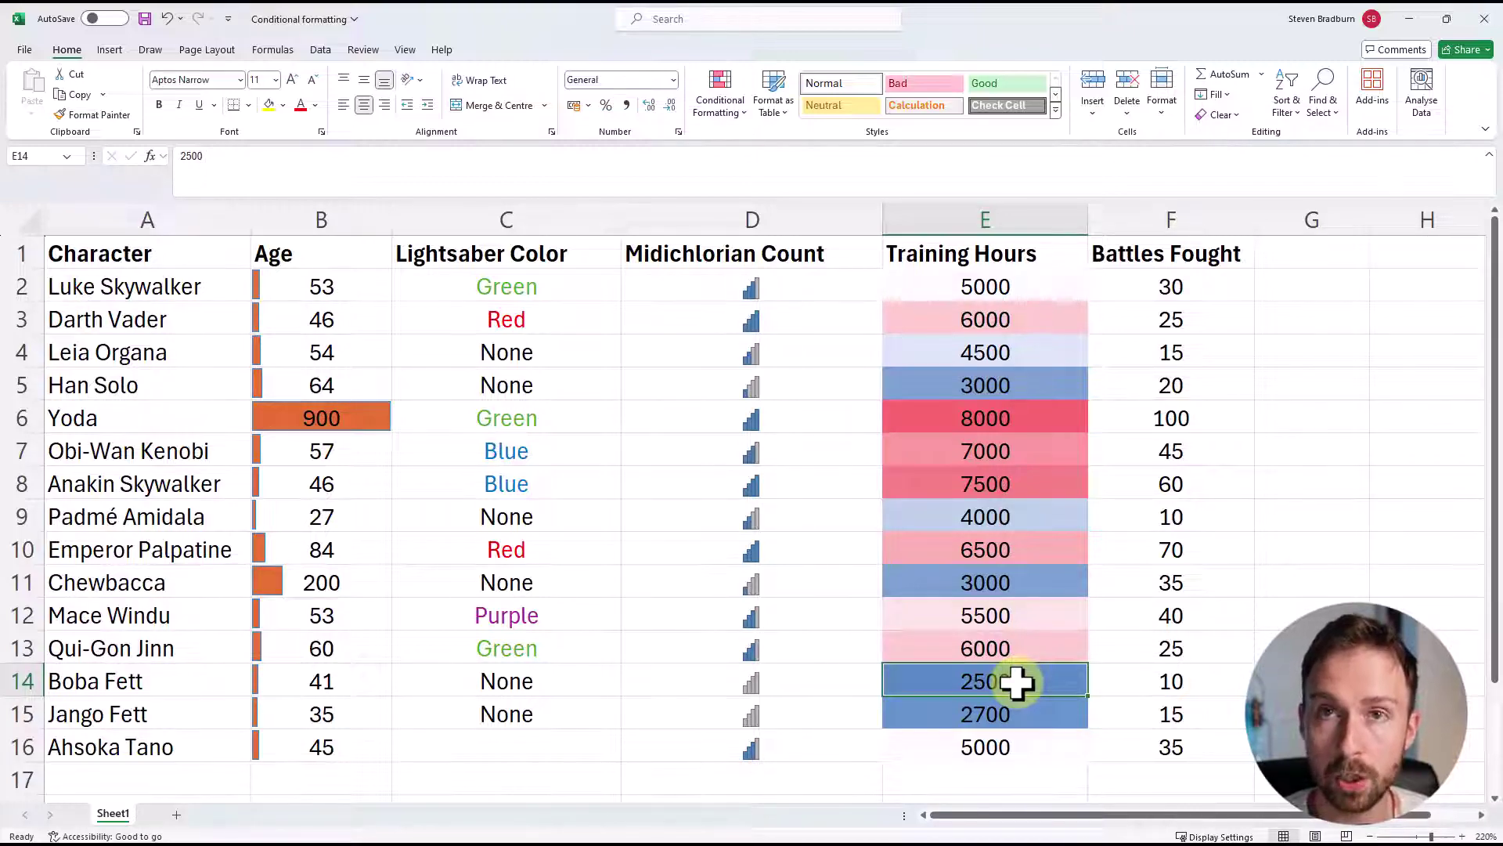
pyautogui.press('Up')
pyautogui.press('Up')
pyautogui.press('Up')
pyautogui.press('Up')
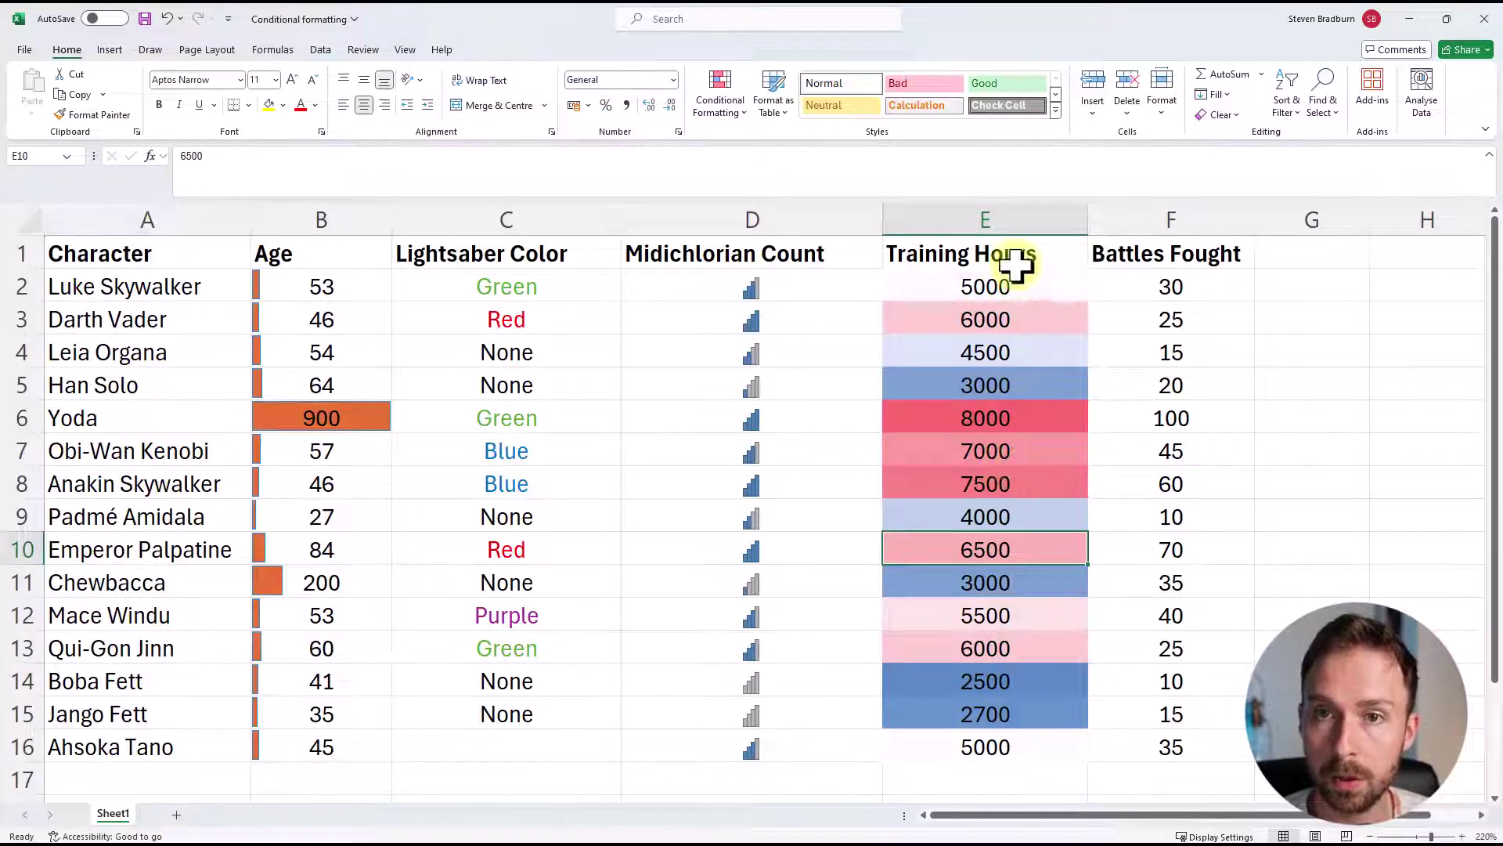
# - Open the colour scale rule on E2:E16 for editing and review its format style options
pyautogui.moveTo(1014, 286); pyautogui.dragTo(1013, 736)
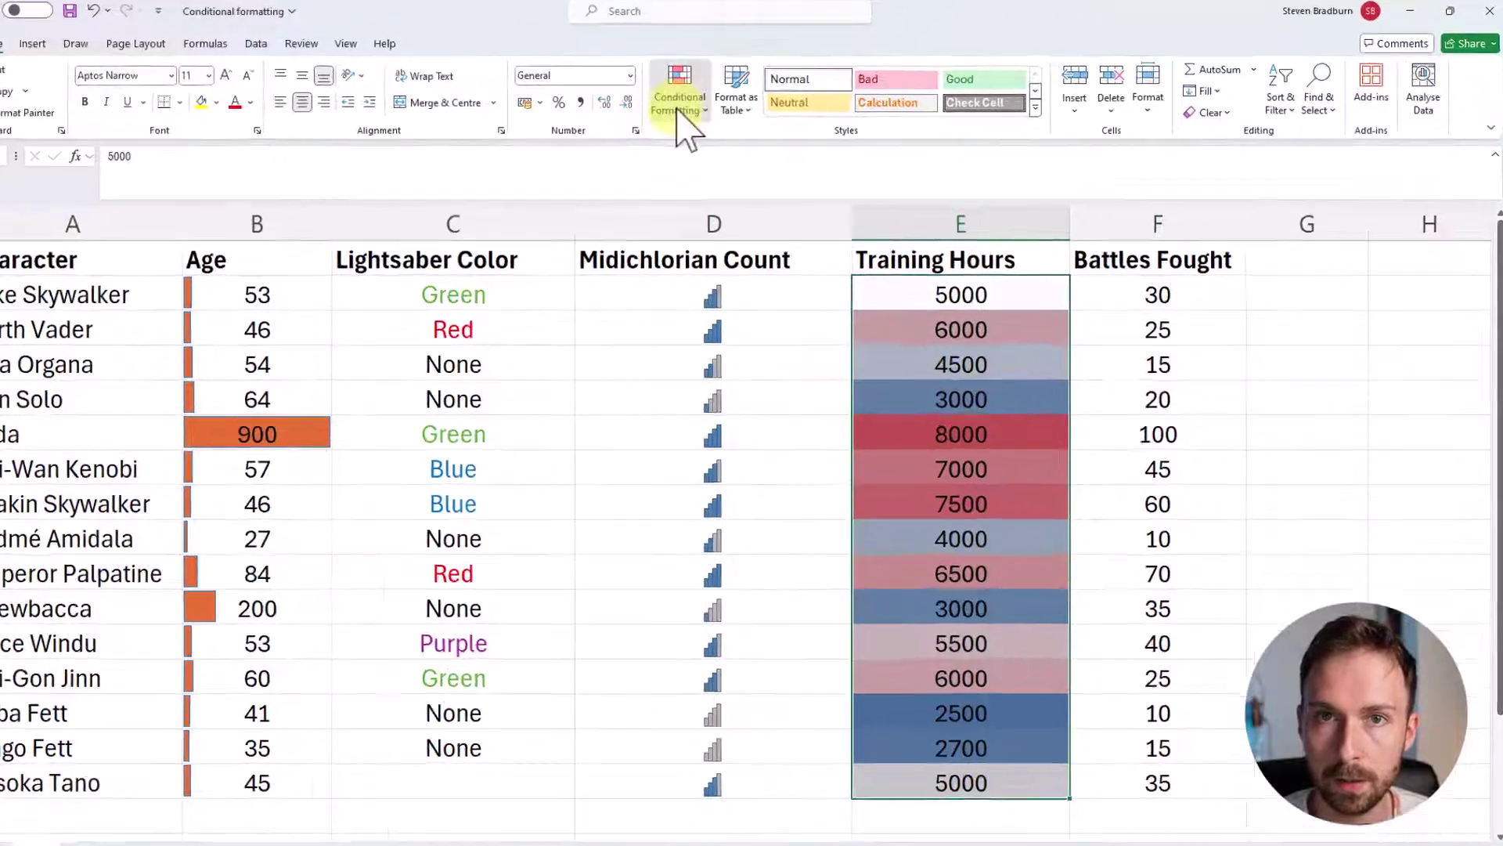
pyautogui.click(720, 94)
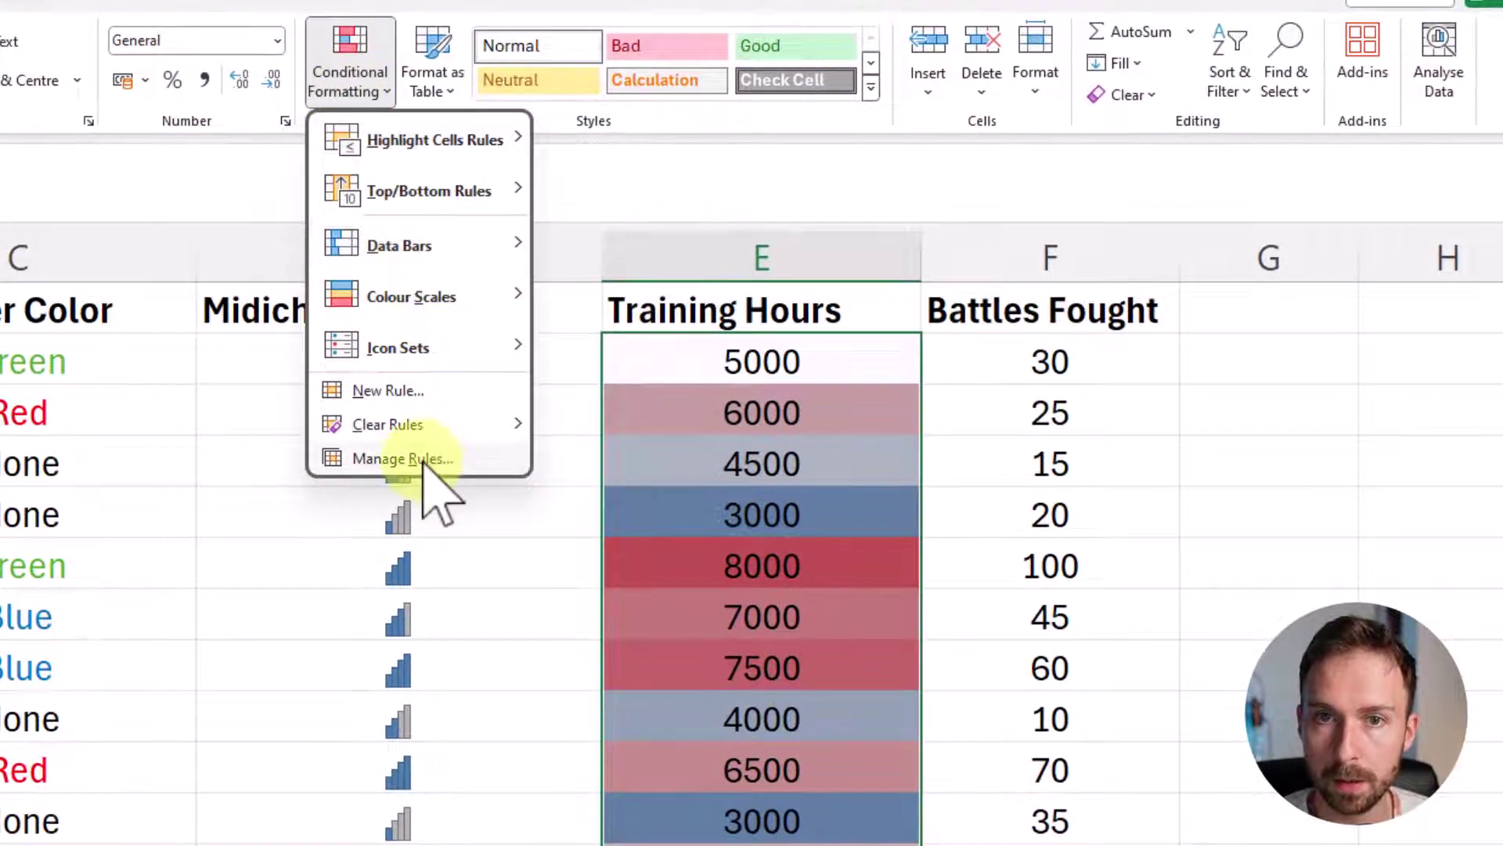
pyautogui.click(427, 460)
pyautogui.click(447, 311)
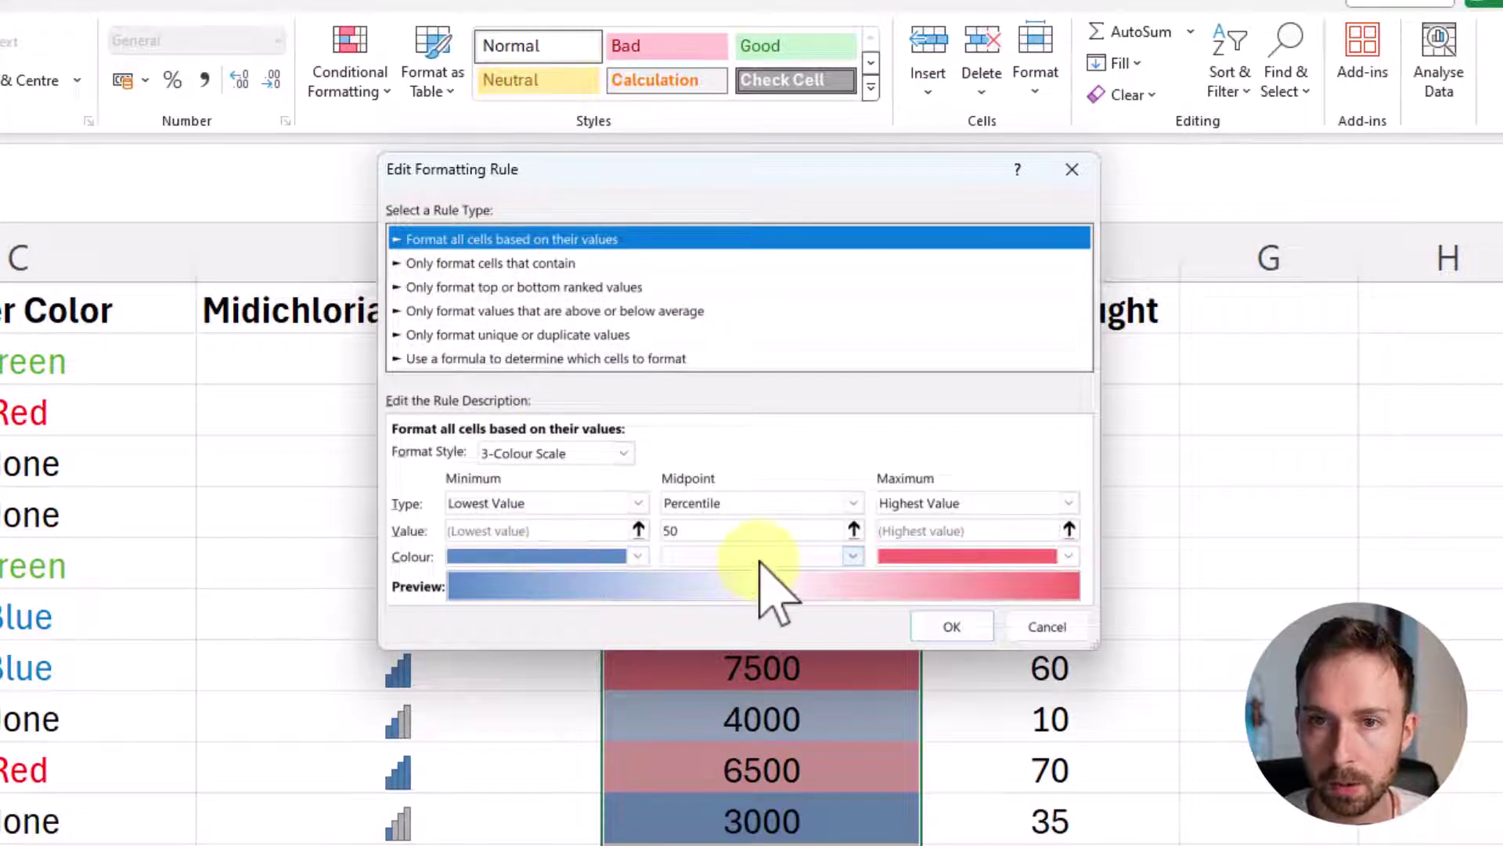
pyautogui.click(552, 454)
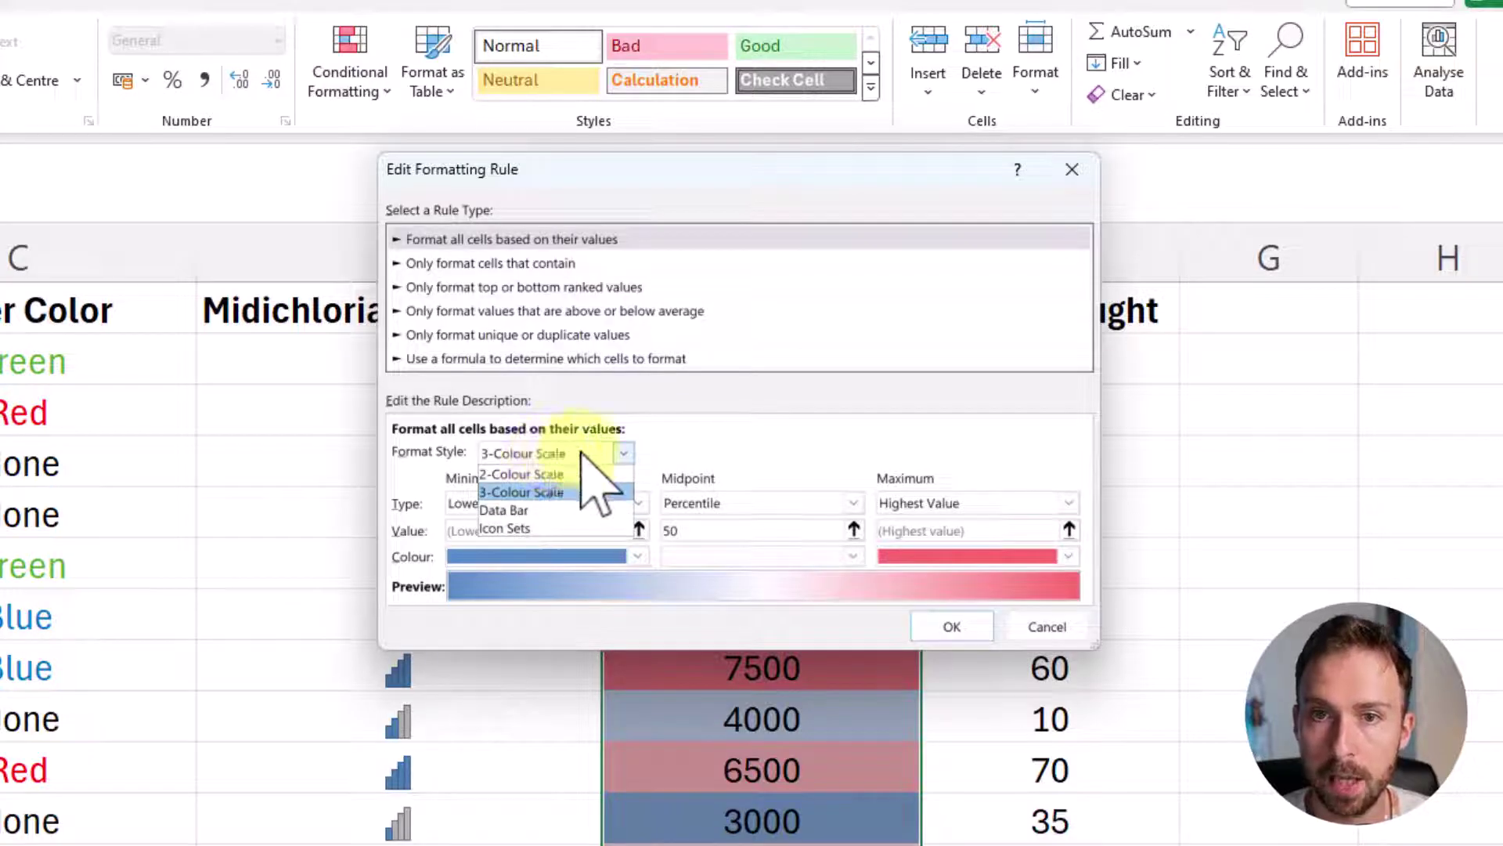
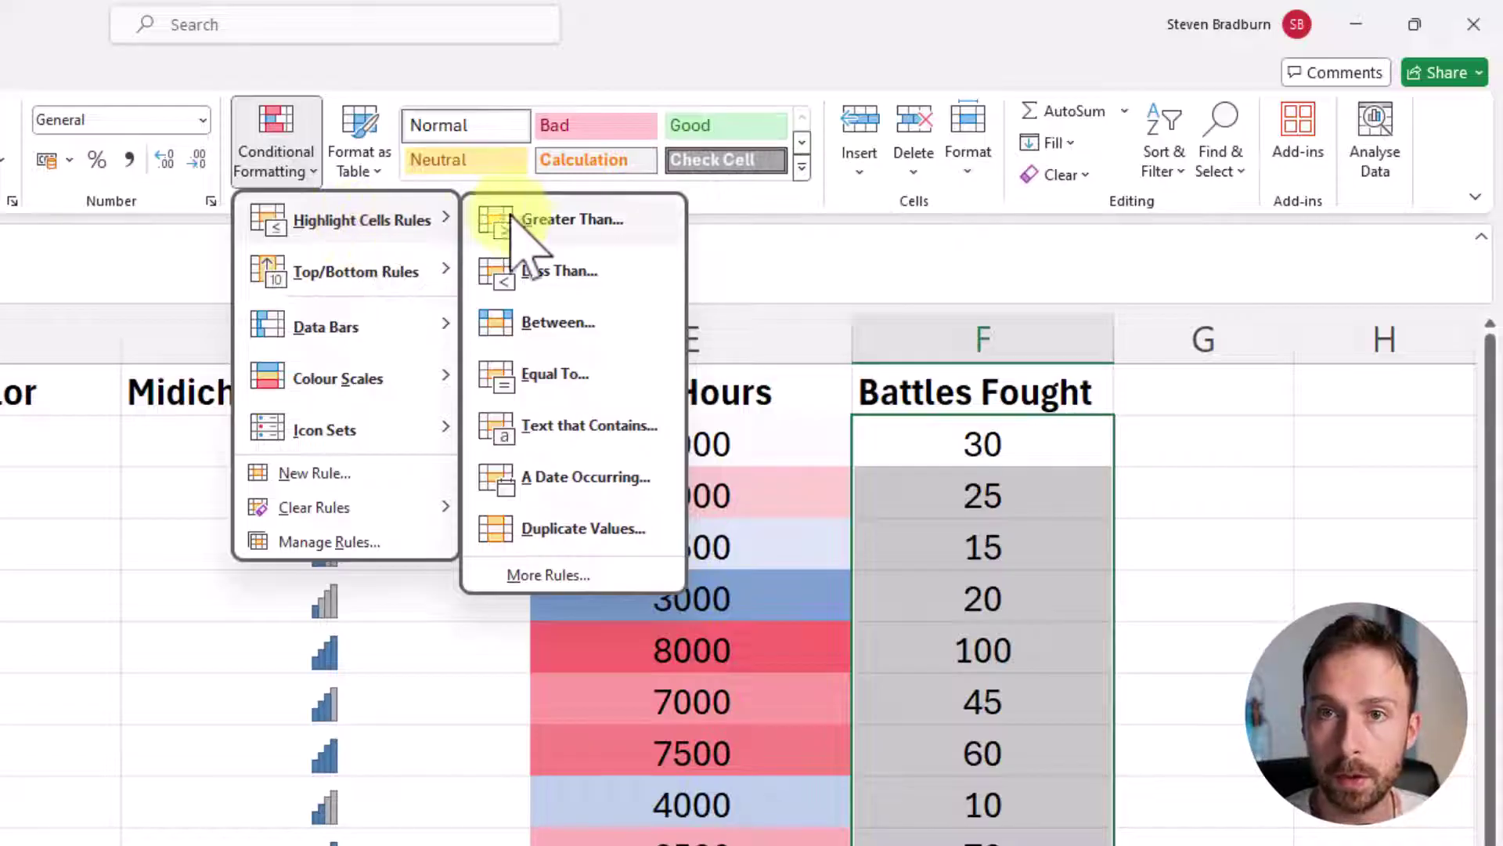
# - Highlight the battles-fought values greater than 50 in F2:F16 using Light Red Fill with Dark Red Text
pyautogui.click(541, 220)
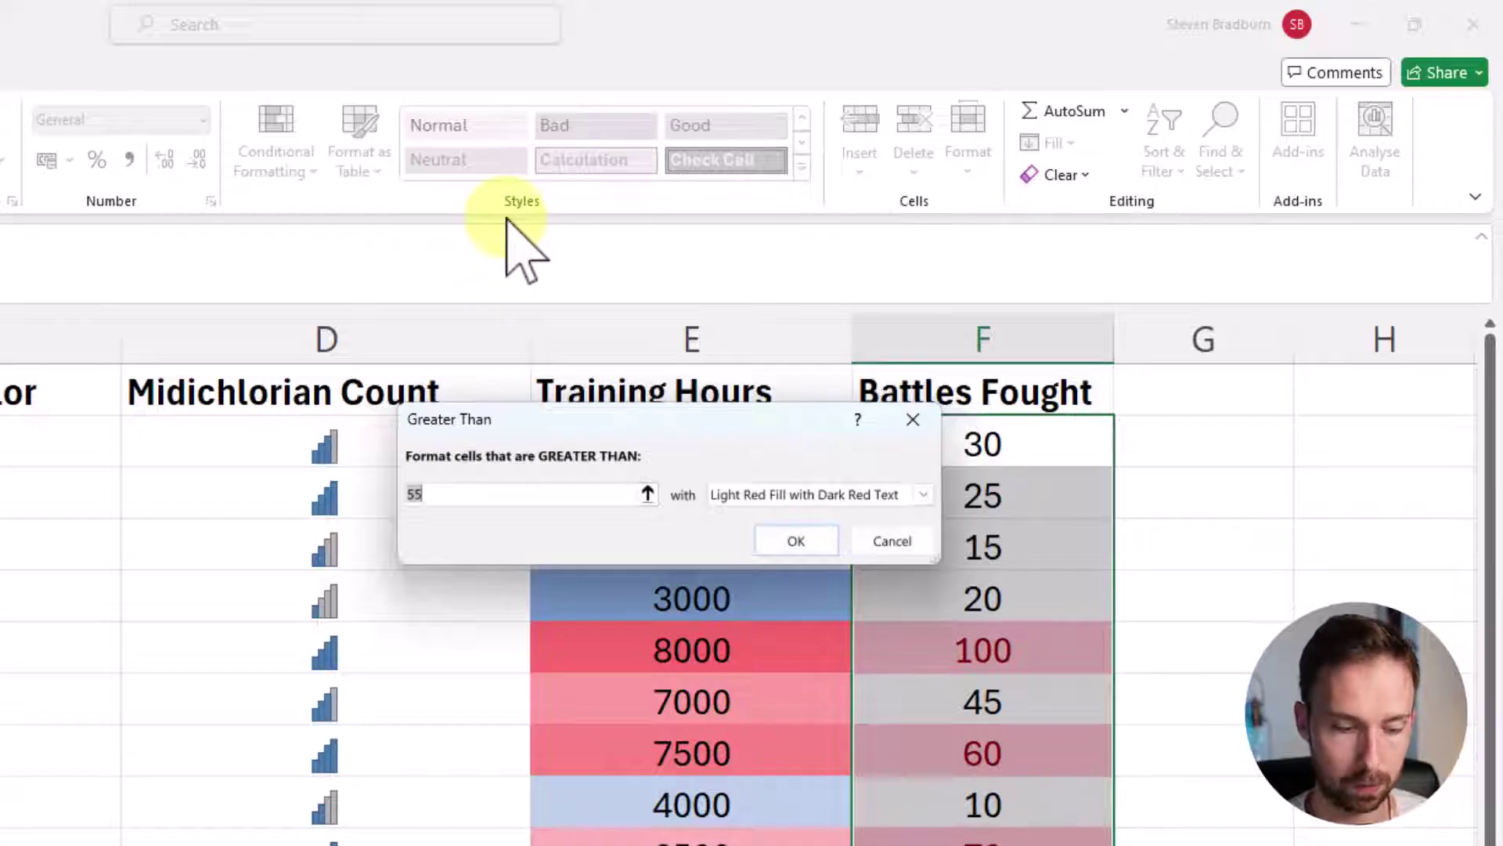
pyautogui.press('BackSpace')
pyautogui.write('0')
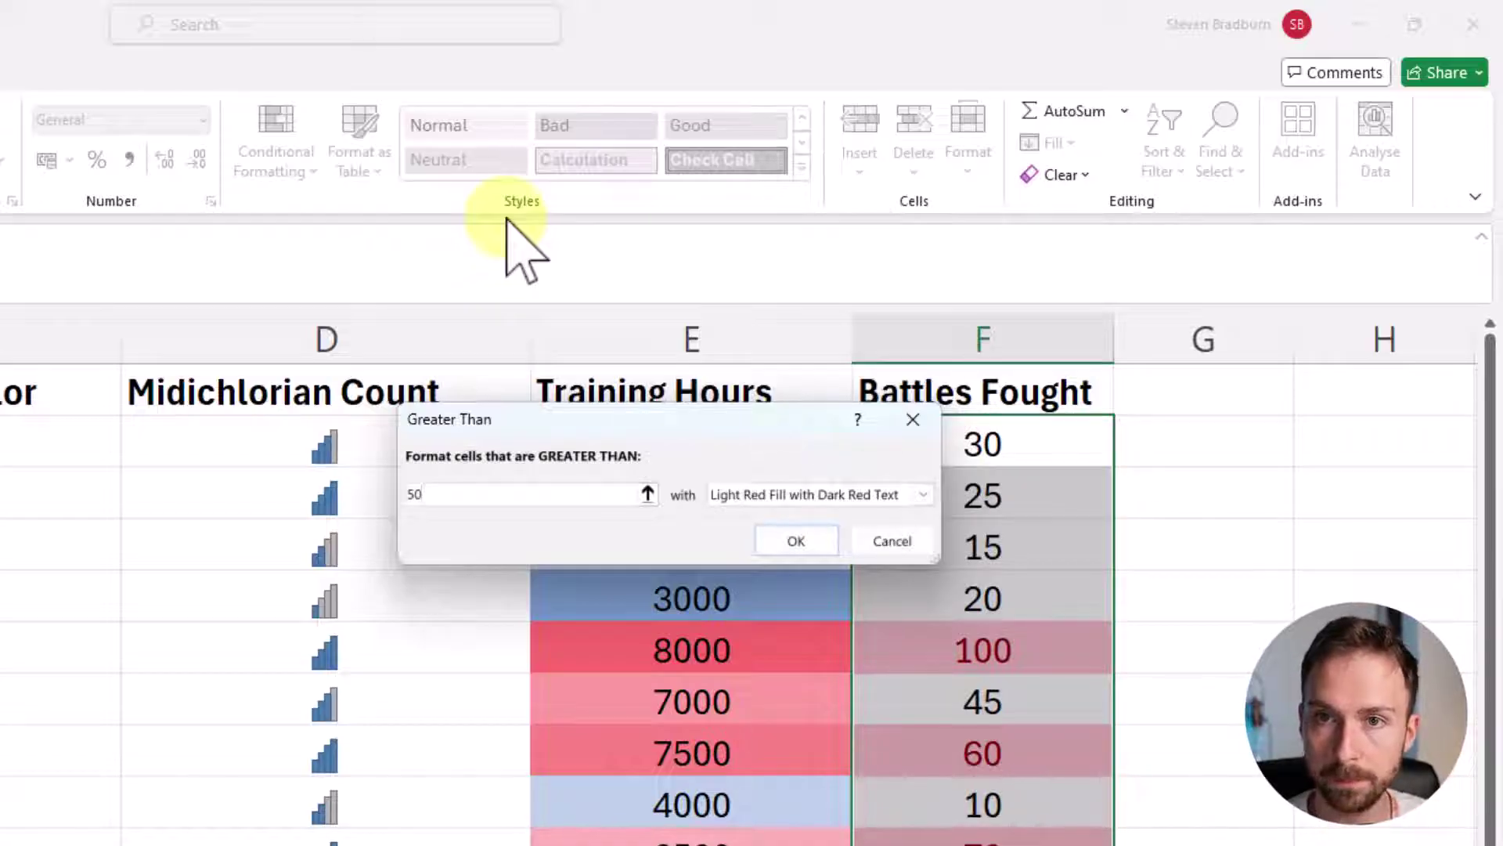
pyautogui.click(834, 494)
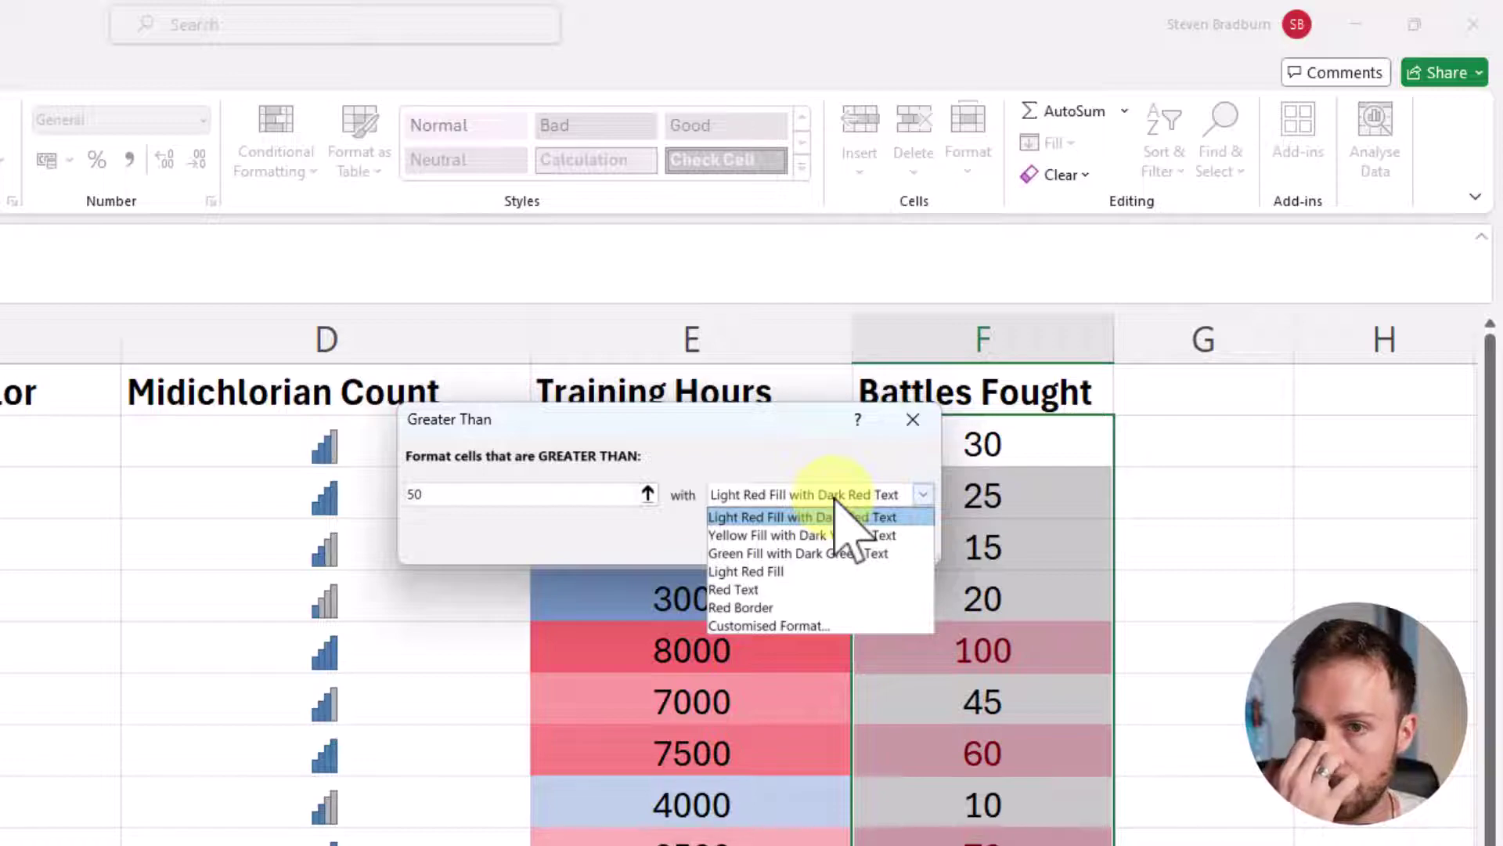
pyautogui.click(802, 523)
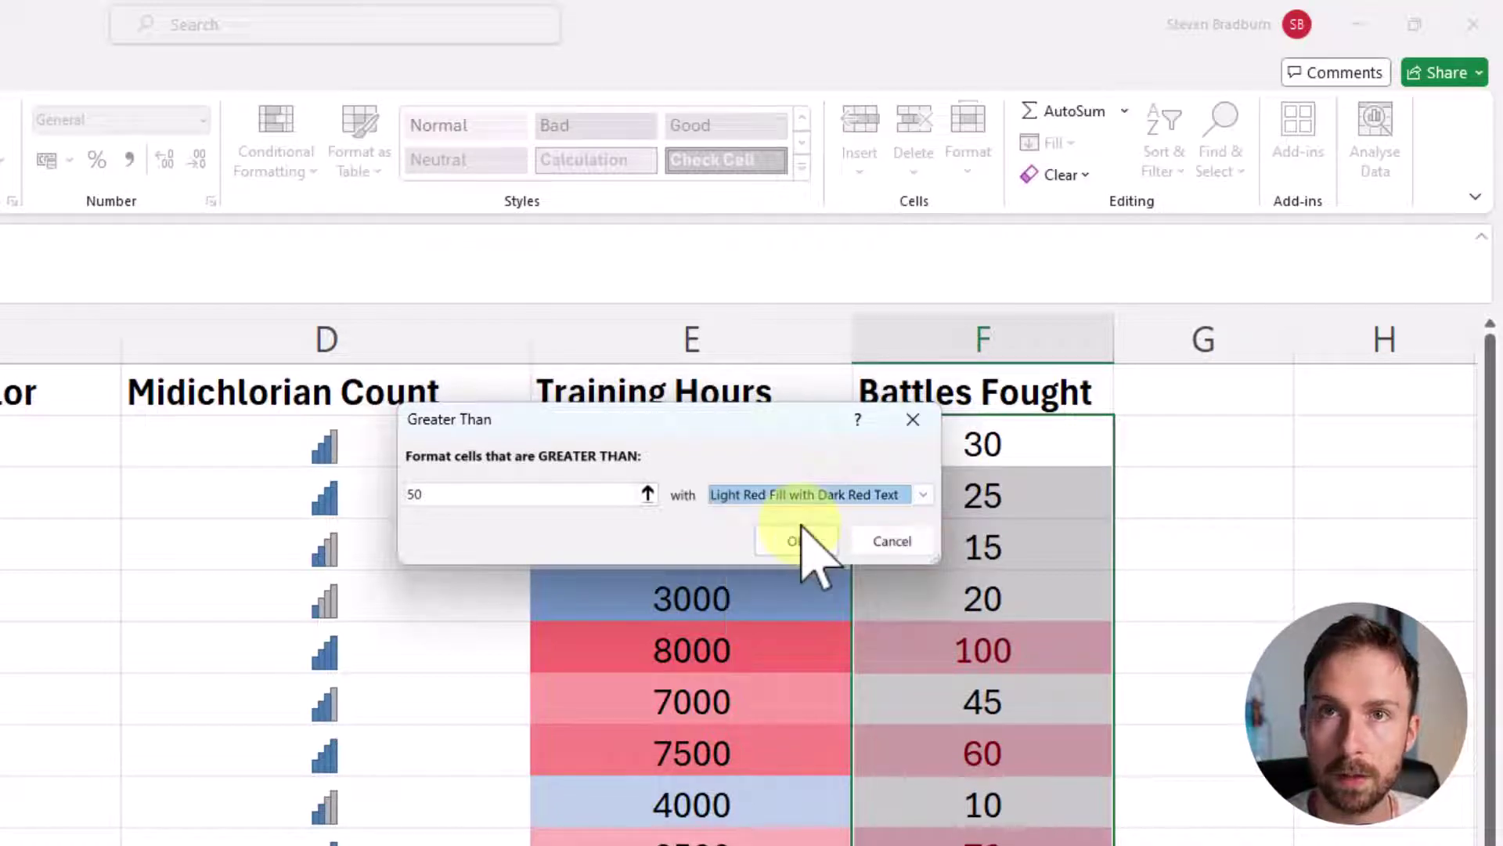
pyautogui.click(804, 498)
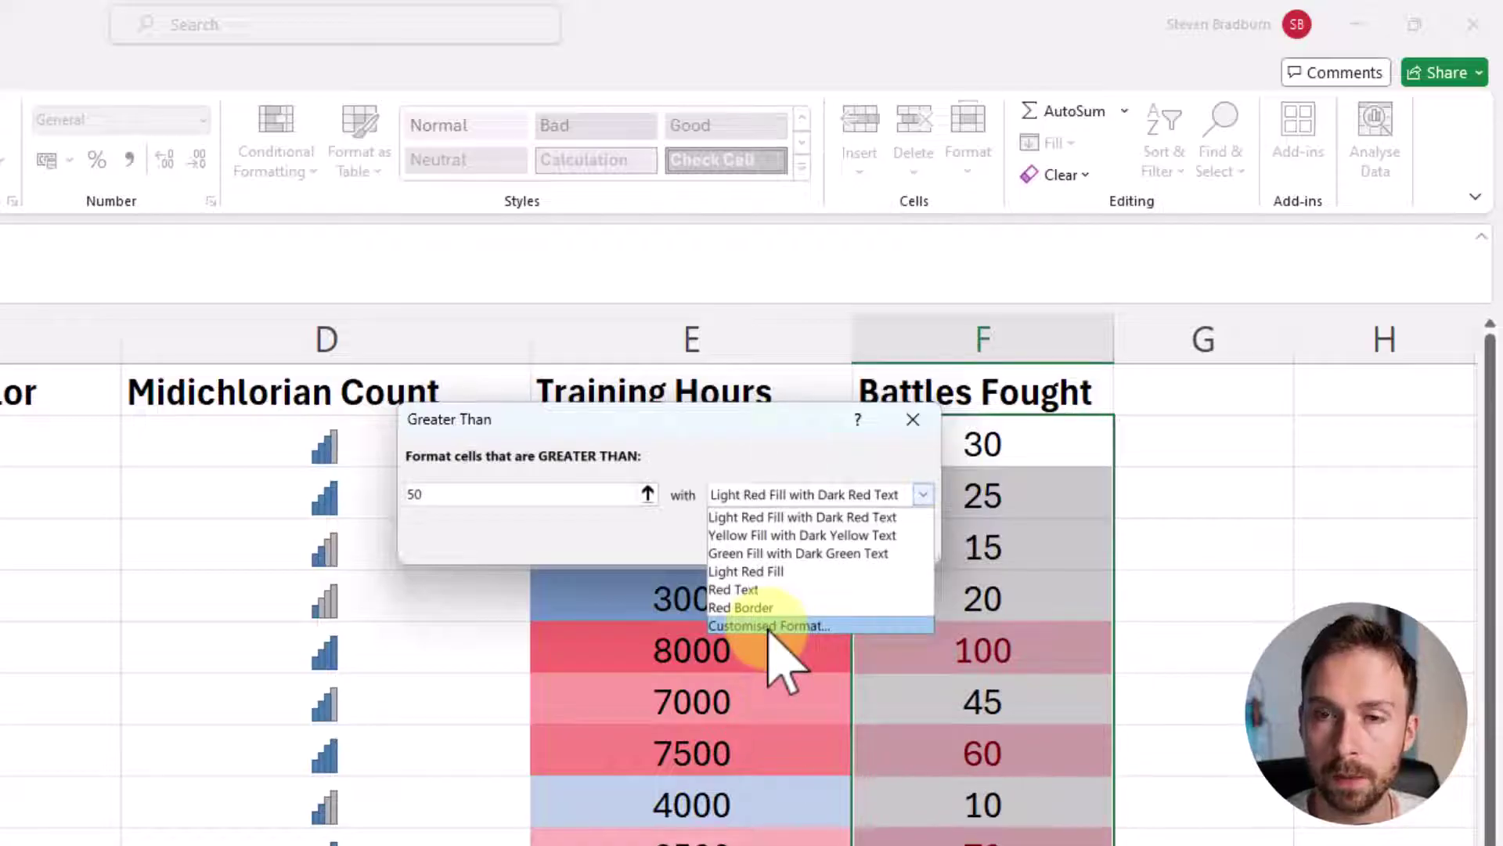
pyautogui.click(812, 482)
pyautogui.click(796, 540)
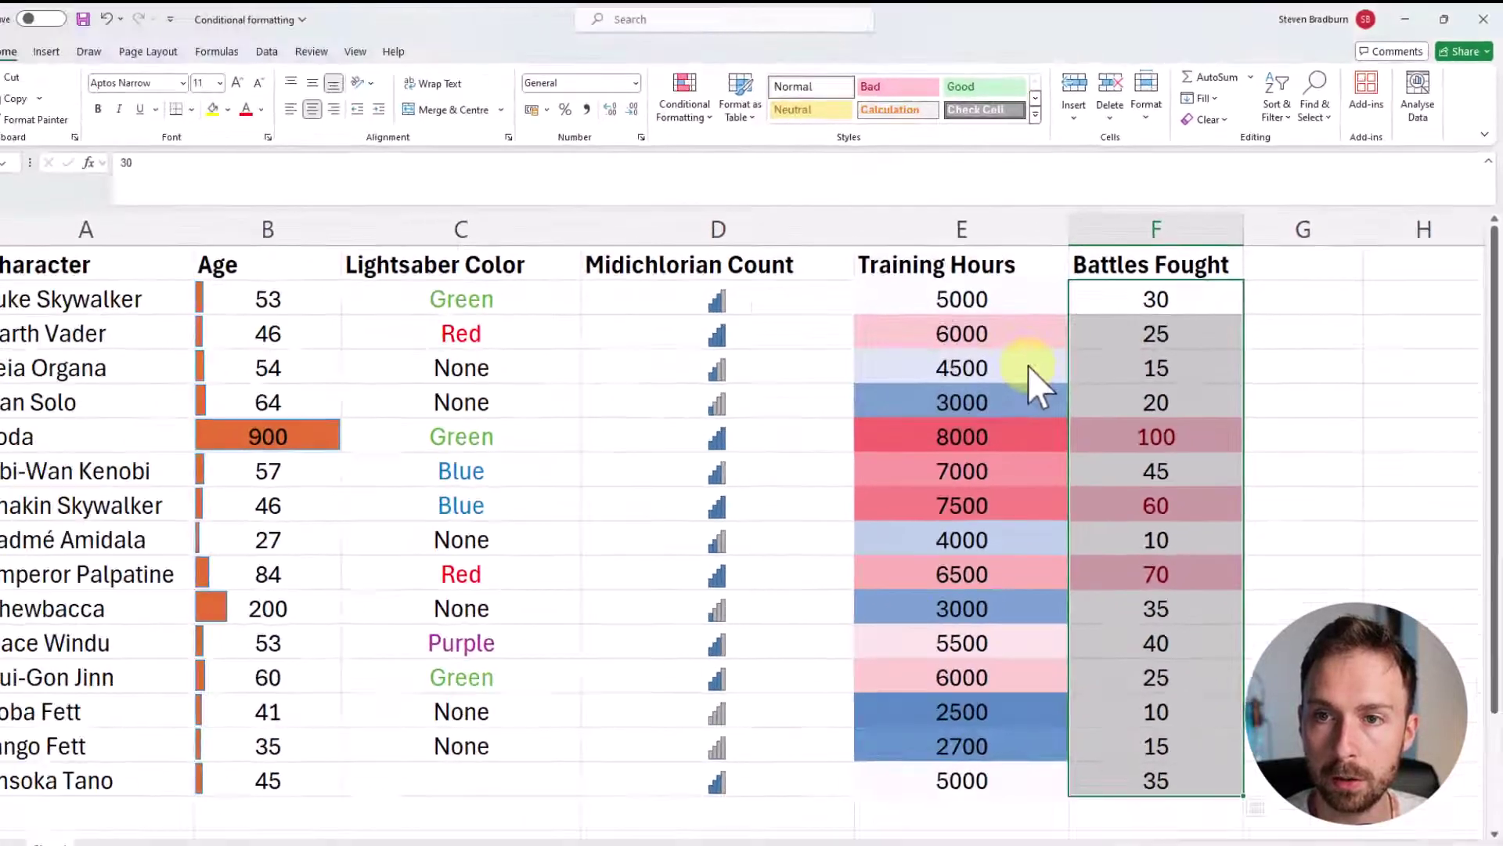
pyautogui.click(1335, 395)
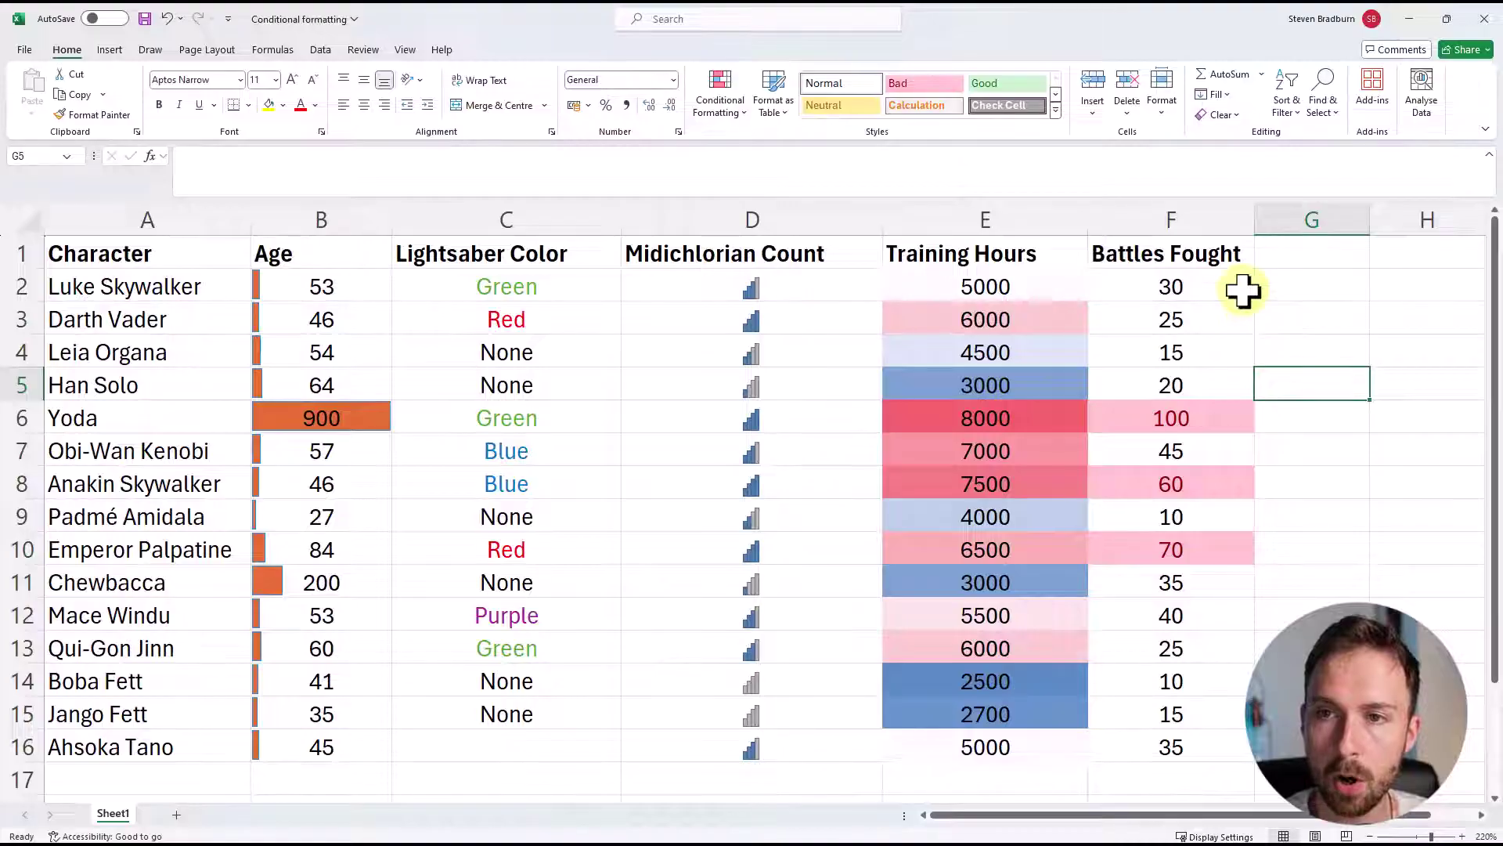
# - Examine the highlighted cells in the Battles Fought column for Yoda, Anakin Skywalker and Emperor Palpatine
pyautogui.click(1201, 416)
pyautogui.click(1201, 488)
pyautogui.click(1201, 545)
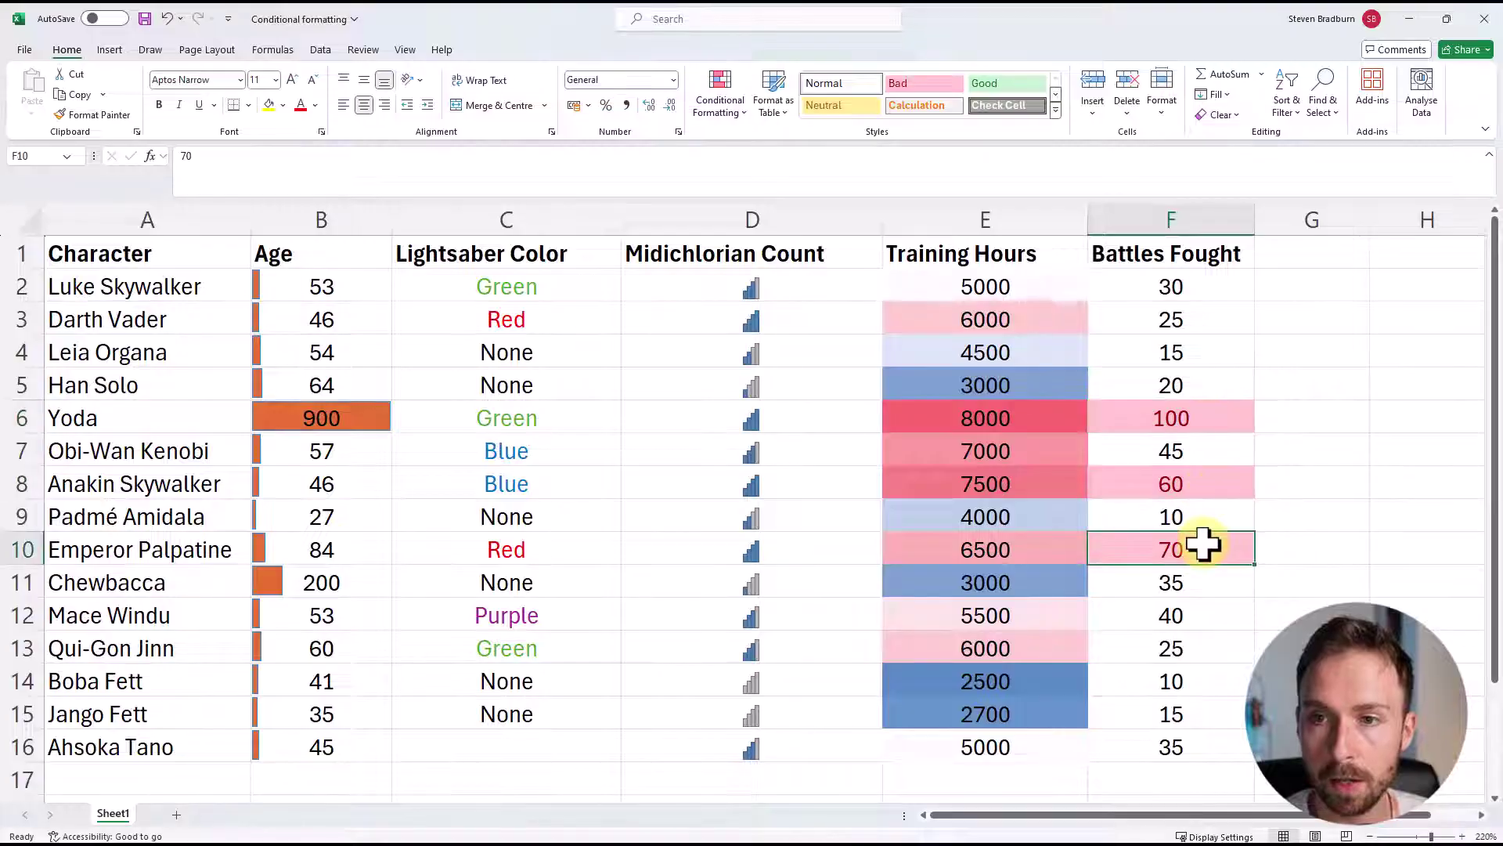
pyautogui.click(1210, 418)
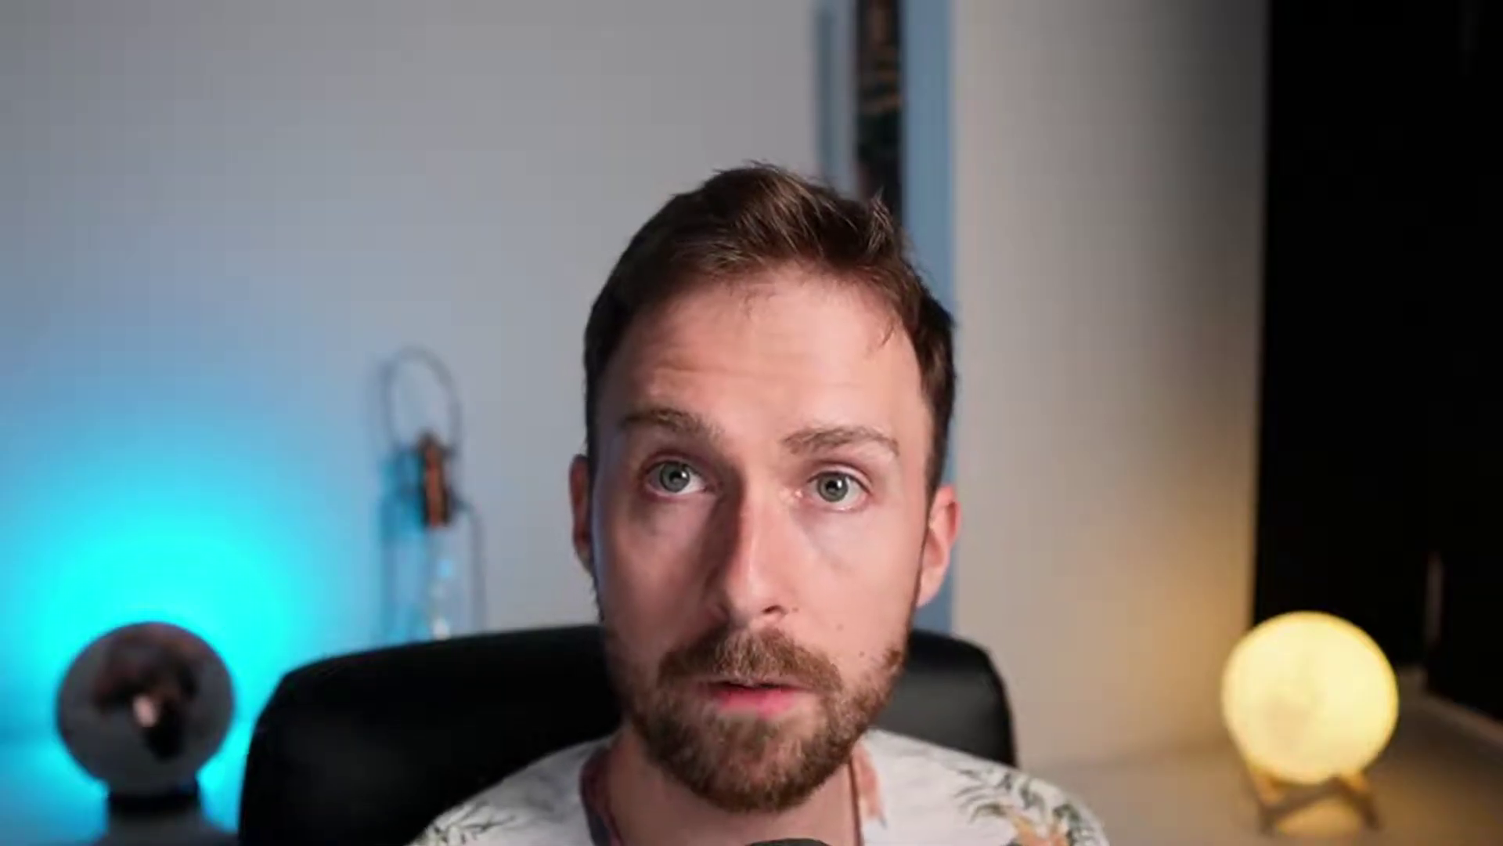